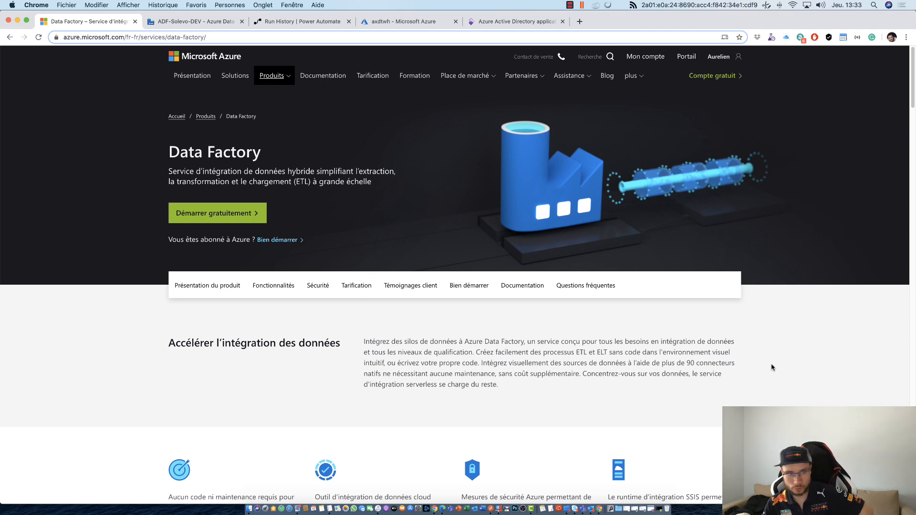
- Examine the Data Factory product page's introduction and its four key benefits, including the SSIS integration runtime
{"action": "left_click", "coordinate": [277, 41]}
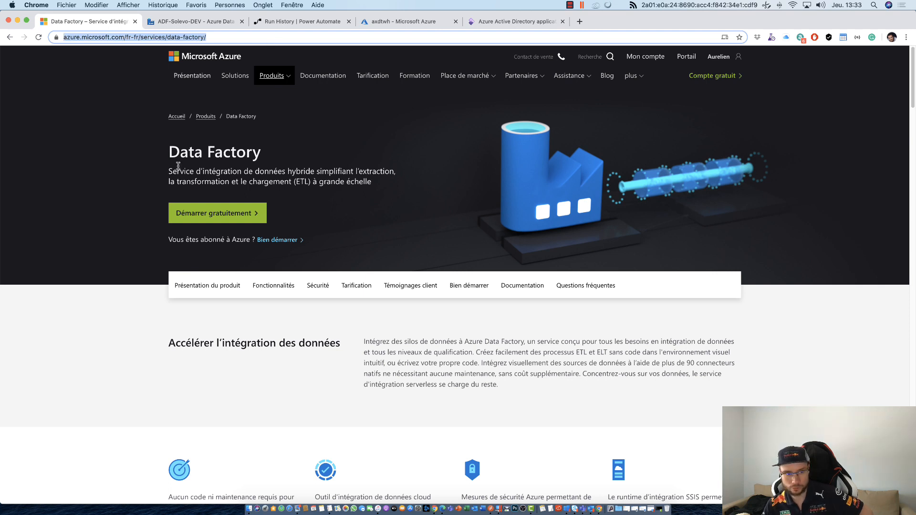
{"action": "left_click", "coordinate": [116, 165]}
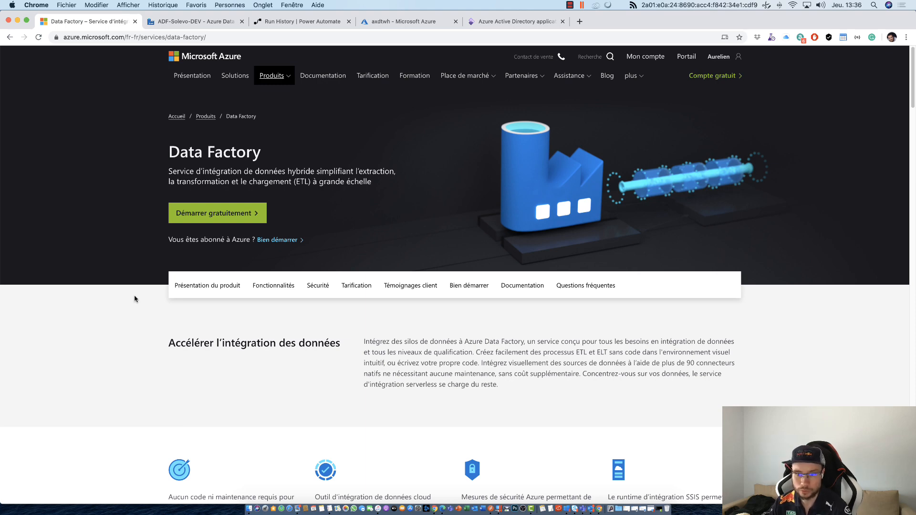
{"action": "scroll", "coordinate": [134, 300], "scroll_direction": "down", "scroll_amount": 3}
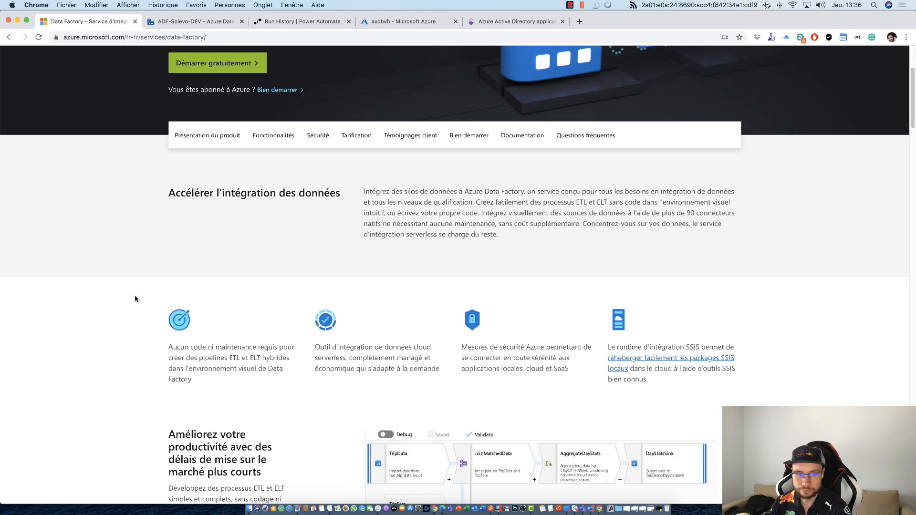
{"action": "left_click_drag", "start_coordinate": [169, 344], "coordinate": [280, 390]}
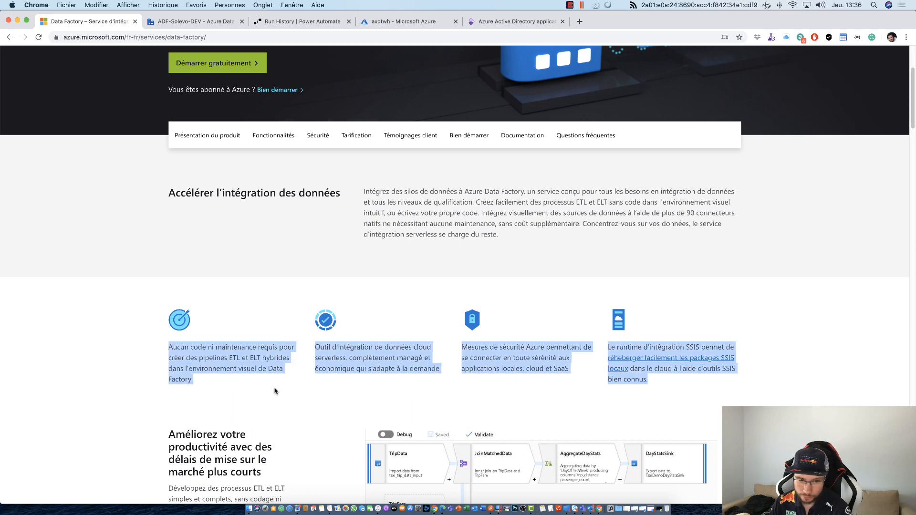
{"action": "left_click", "coordinate": [278, 391]}
{"action": "scroll", "coordinate": [264, 389], "scroll_direction": "down", "scroll_amount": 1}
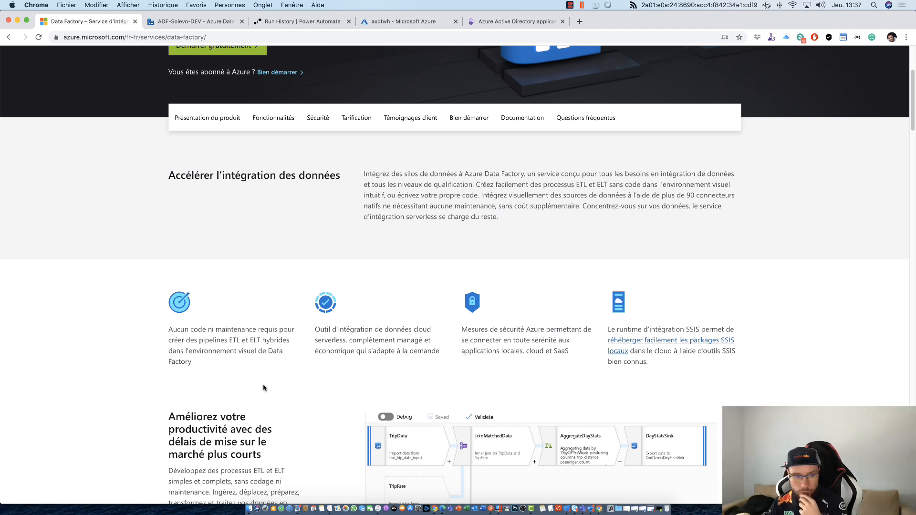
{"action": "scroll", "coordinate": [264, 388], "scroll_direction": "up", "scroll_amount": 4}
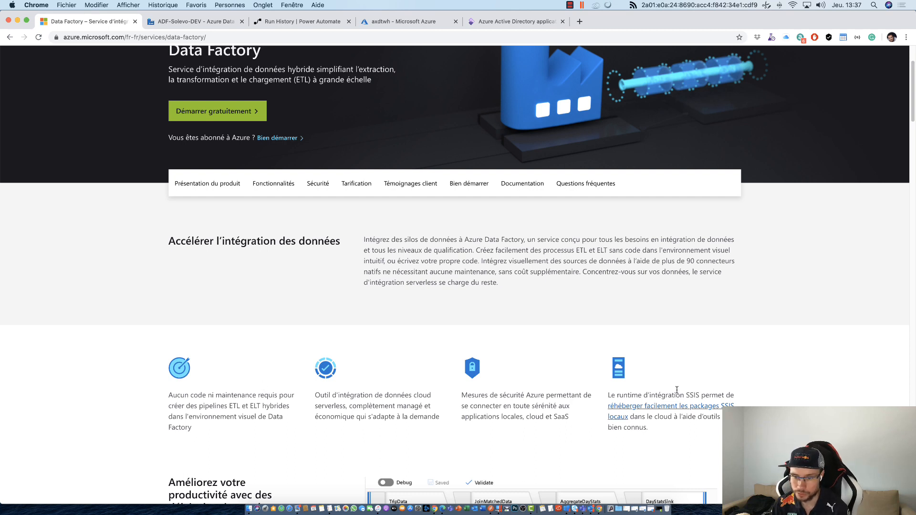
{"action": "left_click_drag", "start_coordinate": [676, 395], "coordinate": [707, 419]}
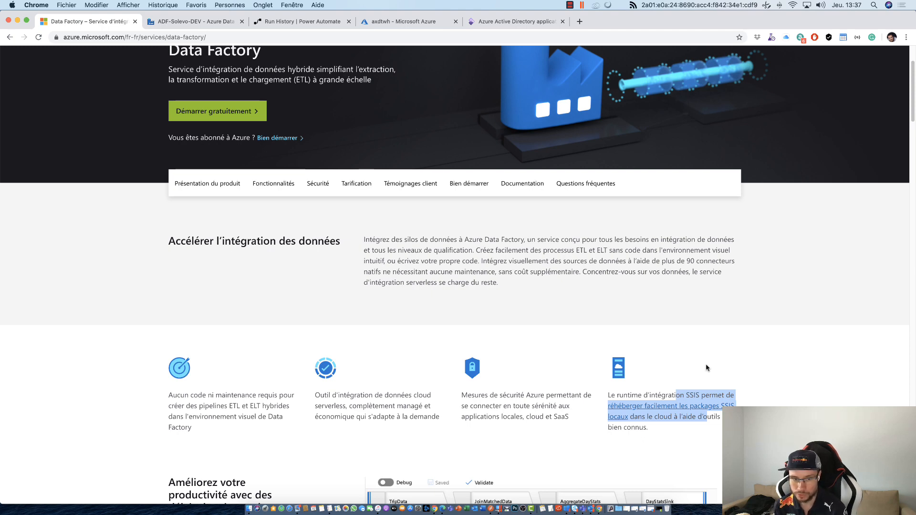
{"action": "scroll", "coordinate": [703, 366], "scroll_direction": "down", "scroll_amount": 5}
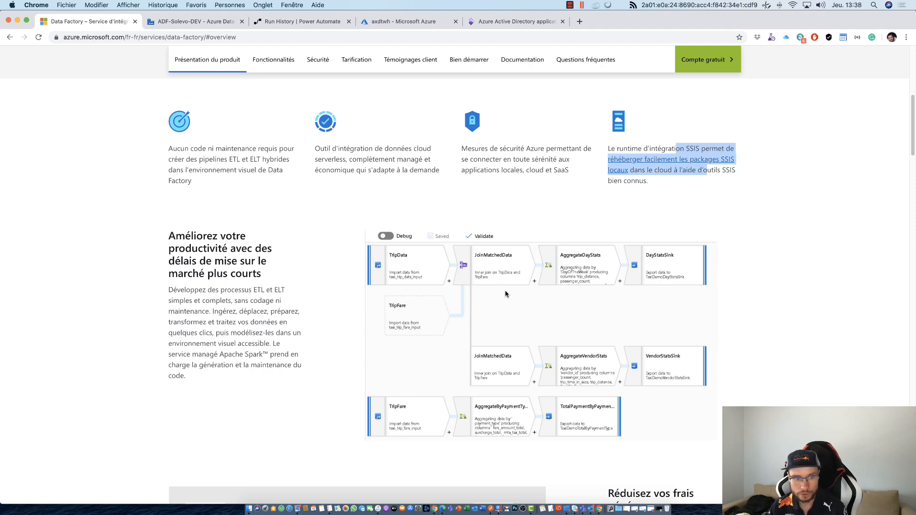
- Examine the page's features: the cloud and on-premises SSIS architecture diagram, the preconfigured connectors and the data integration options
{"action": "scroll", "coordinate": [506, 294], "scroll_direction": "down", "scroll_amount": 7}
{"action": "scroll", "coordinate": [506, 294], "scroll_direction": "down", "scroll_amount": 1}
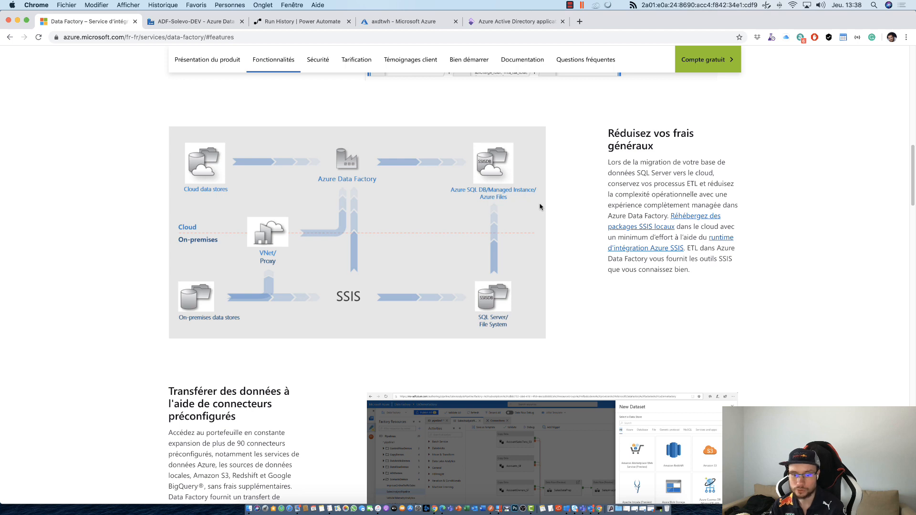
{"action": "scroll", "coordinate": [540, 207], "scroll_direction": "down", "scroll_amount": 1}
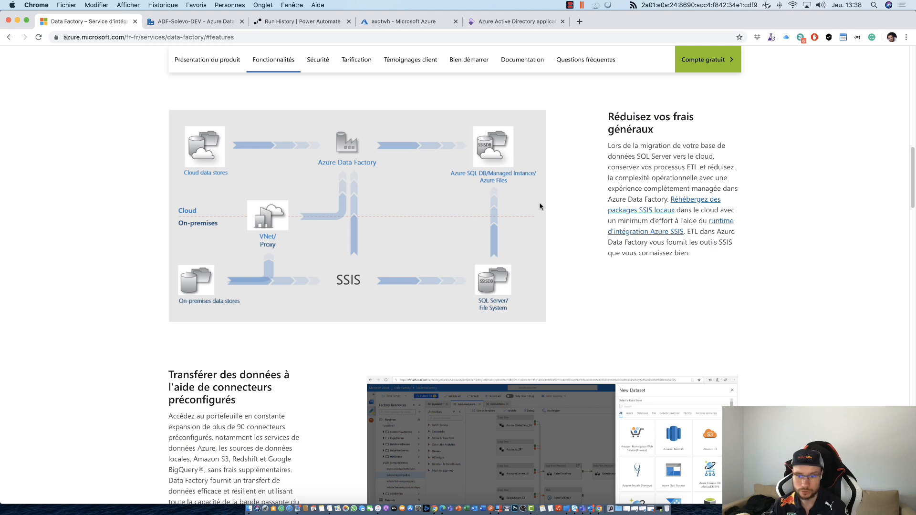
{"action": "scroll", "coordinate": [518, 172], "scroll_direction": "down", "scroll_amount": 4}
{"action": "scroll", "coordinate": [522, 173], "scroll_direction": "up", "scroll_amount": 4}
{"action": "scroll", "coordinate": [519, 173], "scroll_direction": "down", "scroll_amount": 2}
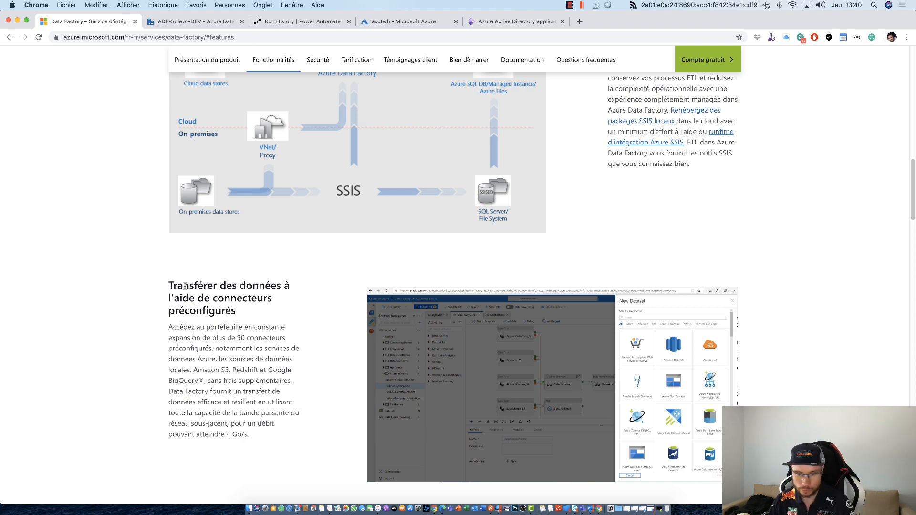
{"action": "scroll", "coordinate": [184, 287], "scroll_direction": "down", "scroll_amount": 4}
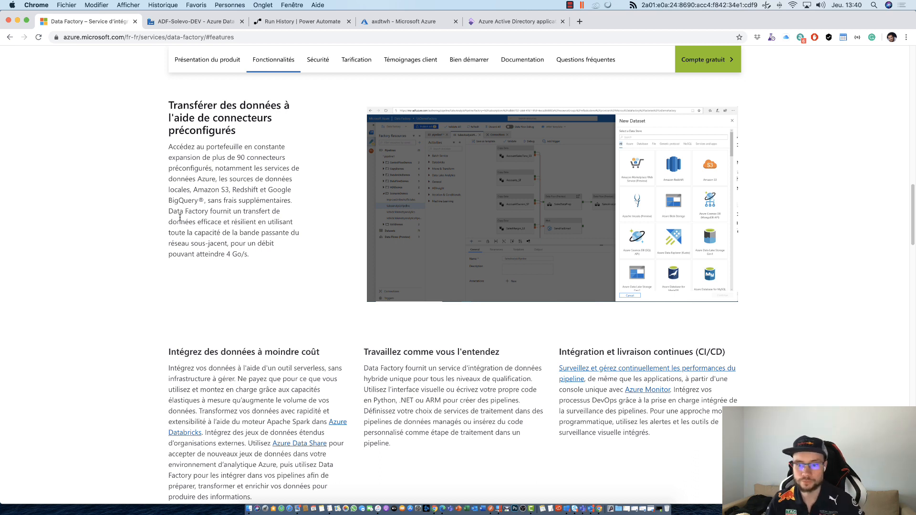
{"action": "scroll", "coordinate": [173, 237], "scroll_direction": "down", "scroll_amount": 3}
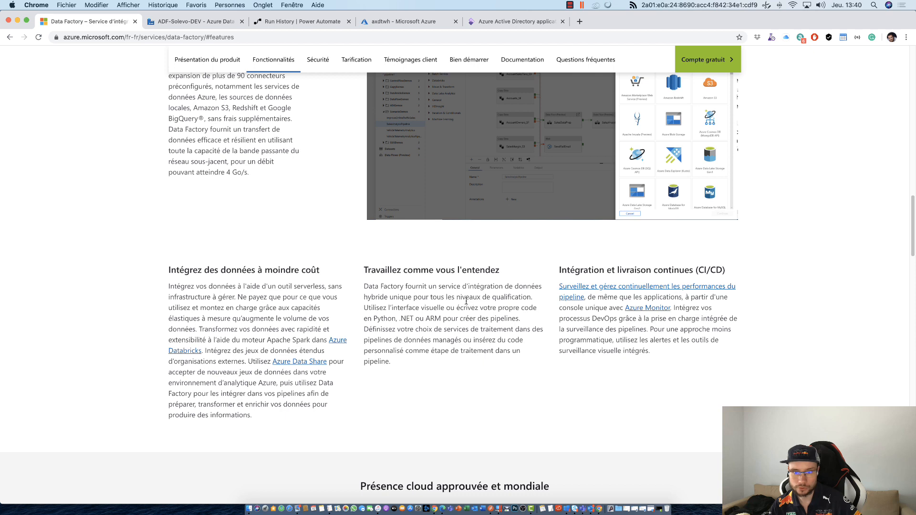
- Read the continuous integration and delivery (CI/CD) section, highlighting its text and the passage on DevOps processes and pipeline monitoring
{"action": "left_click_drag", "start_coordinate": [559, 268], "coordinate": [700, 368]}
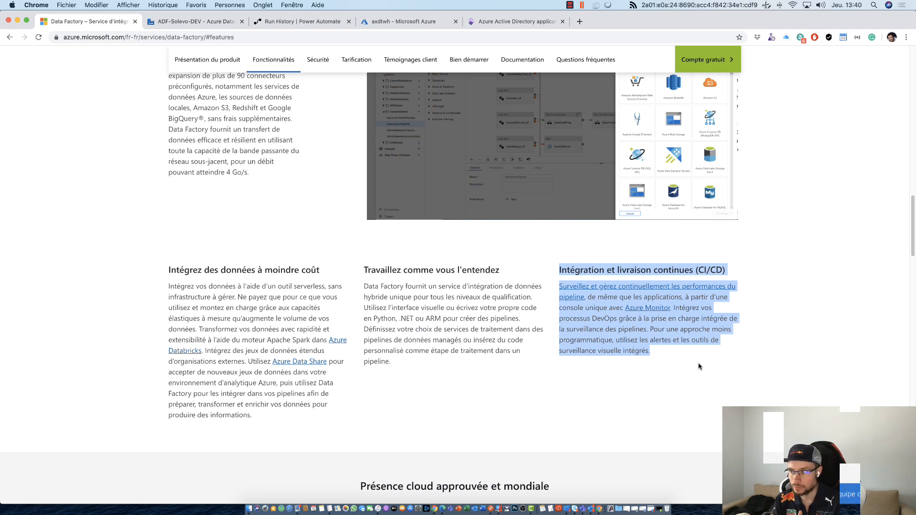
{"action": "left_click", "coordinate": [699, 367]}
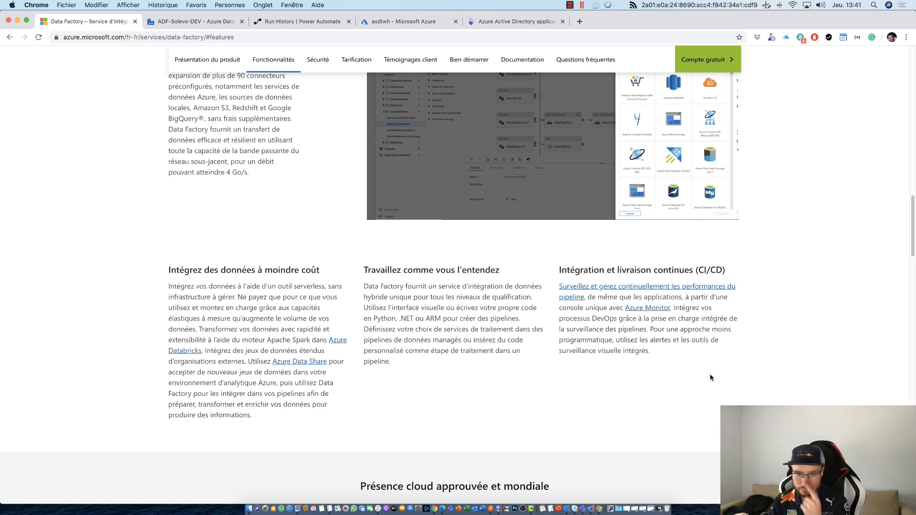
{"action": "left_click_drag", "start_coordinate": [568, 270], "coordinate": [704, 357]}
{"action": "left_click", "coordinate": [704, 357]}
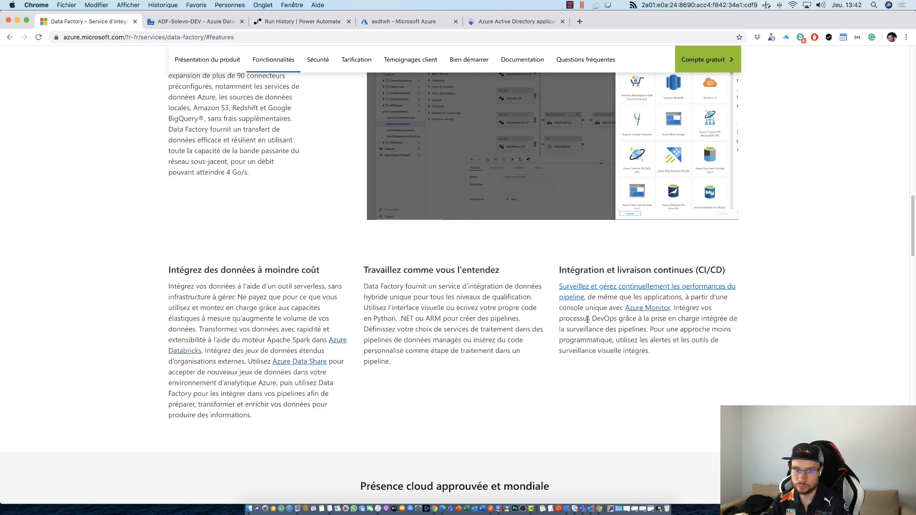
{"action": "left_click_drag", "start_coordinate": [583, 318], "coordinate": [631, 333]}
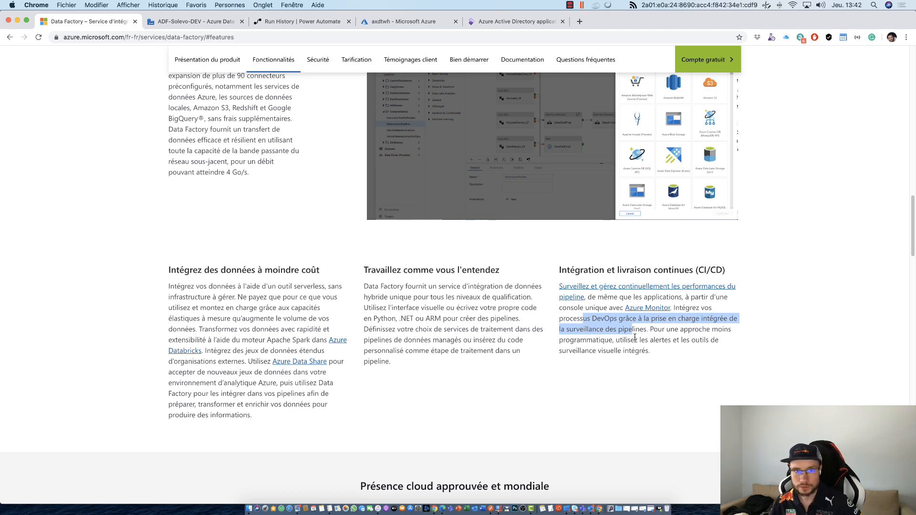
- Look over the section on trusted global cloud presence, certifications and security, and return to the page's beginning
{"action": "scroll", "coordinate": [635, 339], "scroll_direction": "down", "scroll_amount": 3}
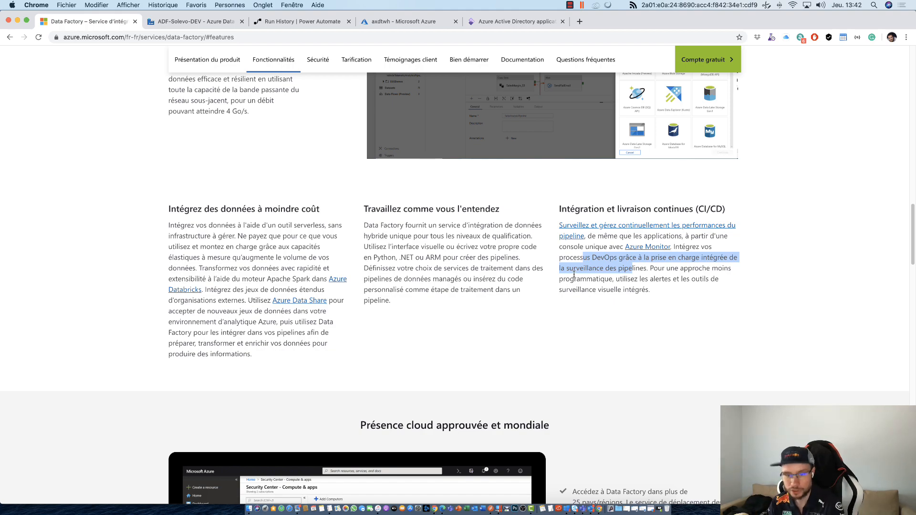
{"action": "scroll", "coordinate": [574, 275], "scroll_direction": "down", "scroll_amount": 5}
{"action": "scroll", "coordinate": [574, 276], "scroll_direction": "down", "scroll_amount": 5}
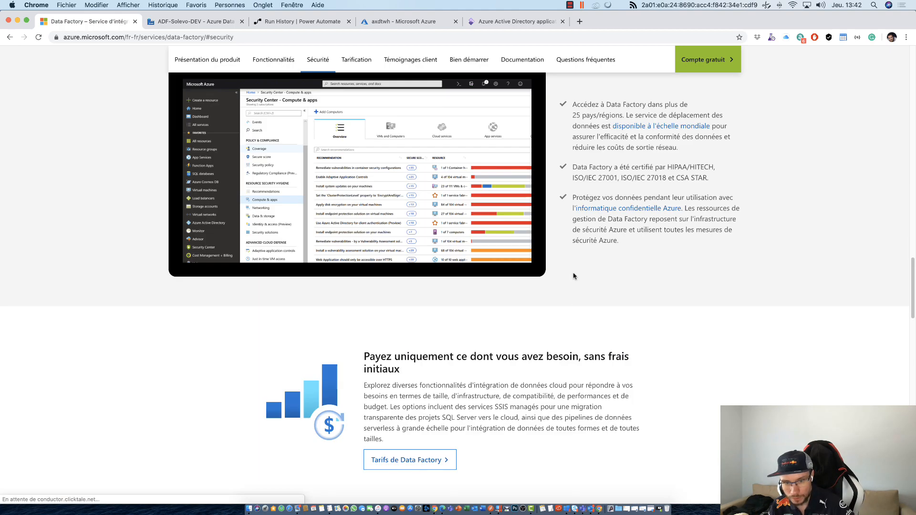
{"action": "scroll", "coordinate": [574, 276], "scroll_direction": "up", "scroll_amount": 20}
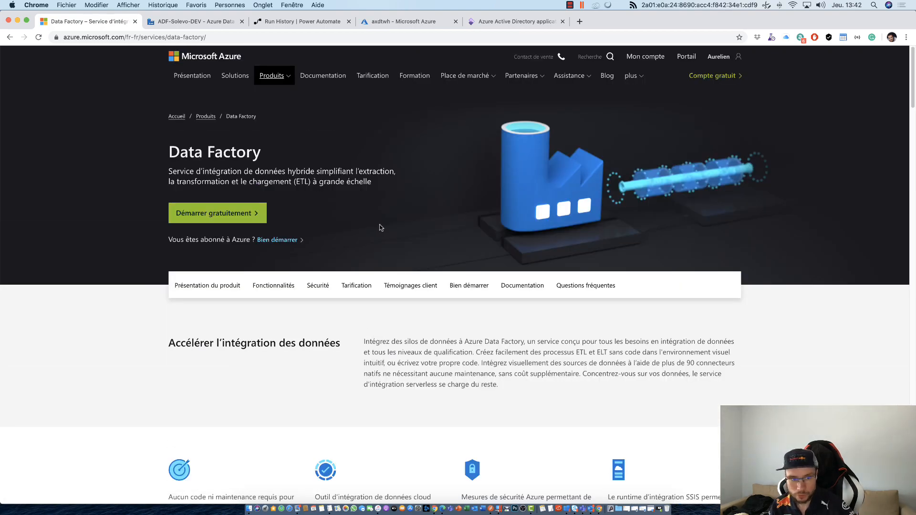
- Open the Data Factory pricing details and examine the monthly activity execution rate for data pipelines
{"action": "left_click", "coordinate": [273, 286]}
{"action": "scroll", "coordinate": [508, 375], "scroll_direction": "down", "scroll_amount": 15}
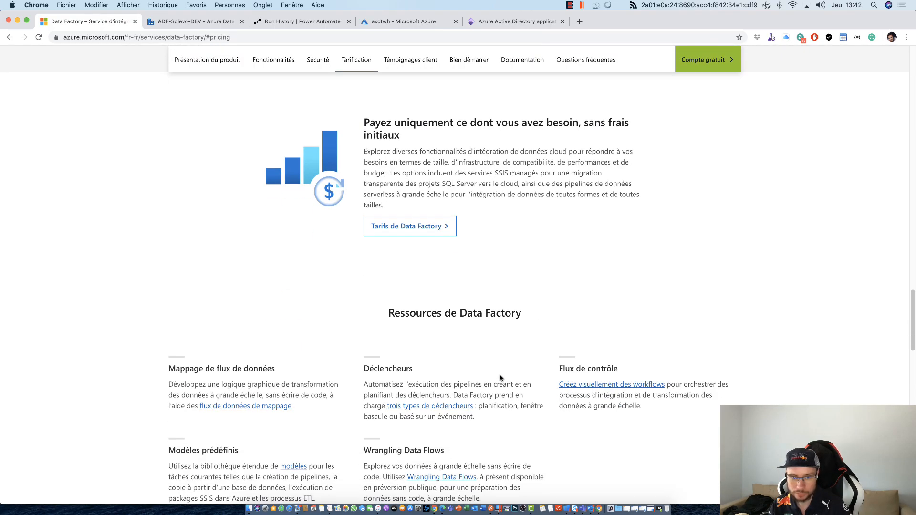
{"action": "left_click", "coordinate": [401, 225]}
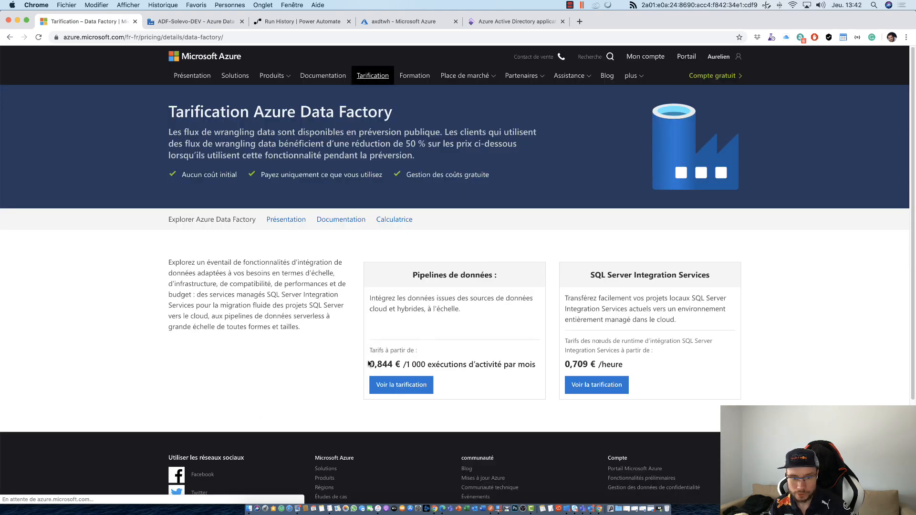
{"action": "left_click_drag", "start_coordinate": [369, 308], "coordinate": [534, 362]}
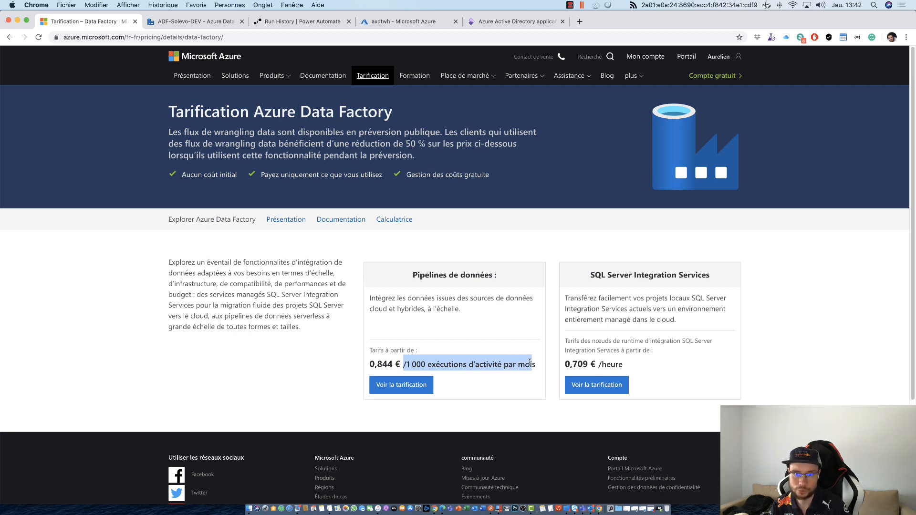
{"action": "left_click", "coordinate": [506, 352]}
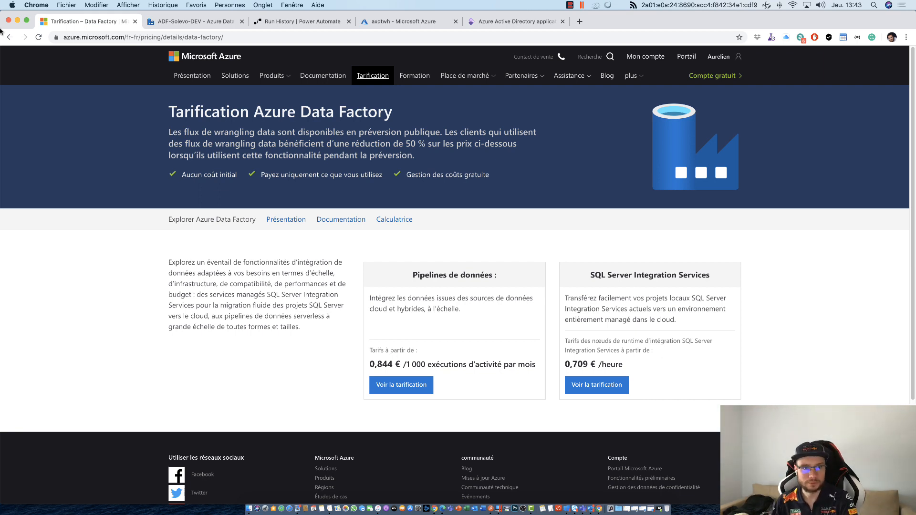
- Switch to the ADF-Solevo-DEV data factory and open its overview page
{"action": "left_click", "coordinate": [186, 27]}
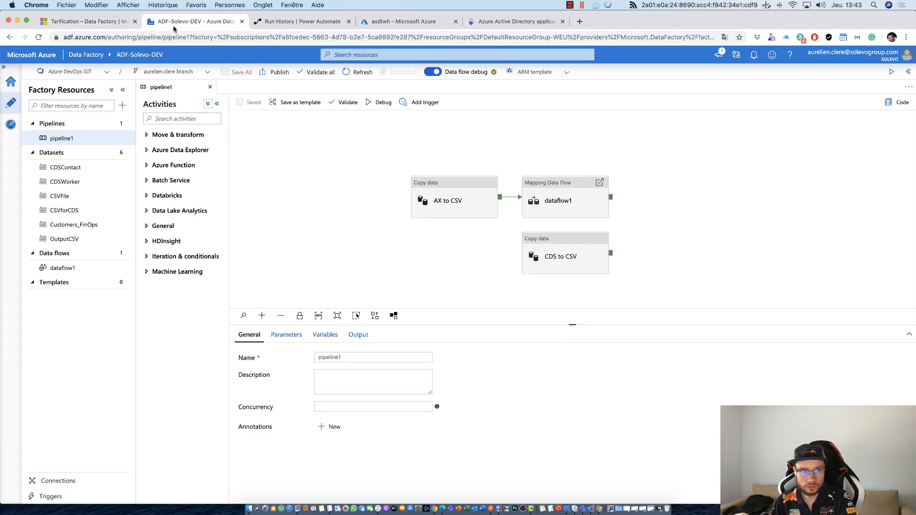
{"action": "left_click_drag", "start_coordinate": [104, 39], "coordinate": [62, 37]}
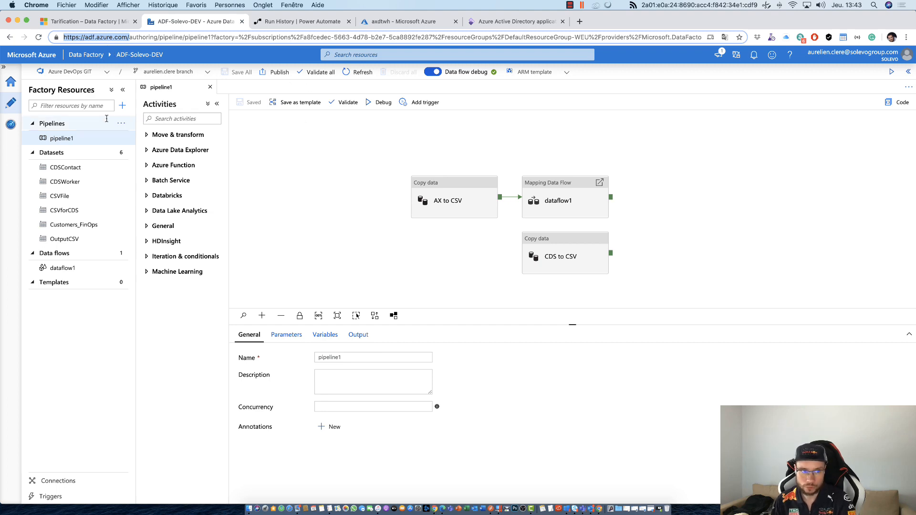
{"action": "left_click", "coordinate": [10, 81]}
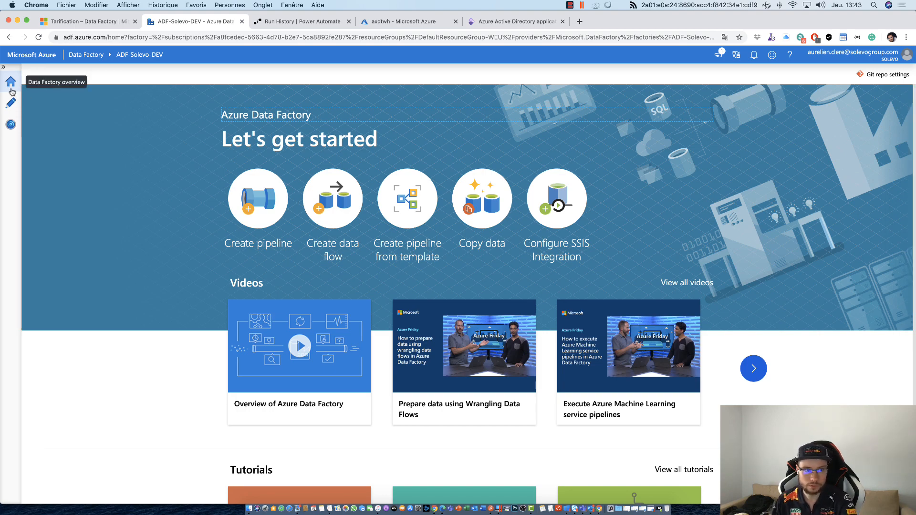
- Look through the overview page's getting-started shortcuts, videos, tutorials and resource links
{"action": "scroll", "coordinate": [215, 267], "scroll_direction": "down", "scroll_amount": 1}
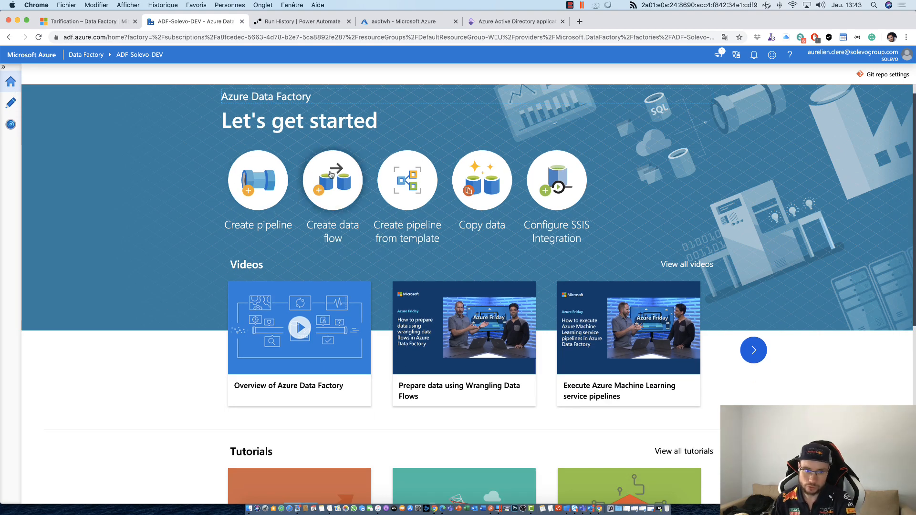
{"action": "scroll", "coordinate": [264, 311], "scroll_direction": "down", "scroll_amount": 5}
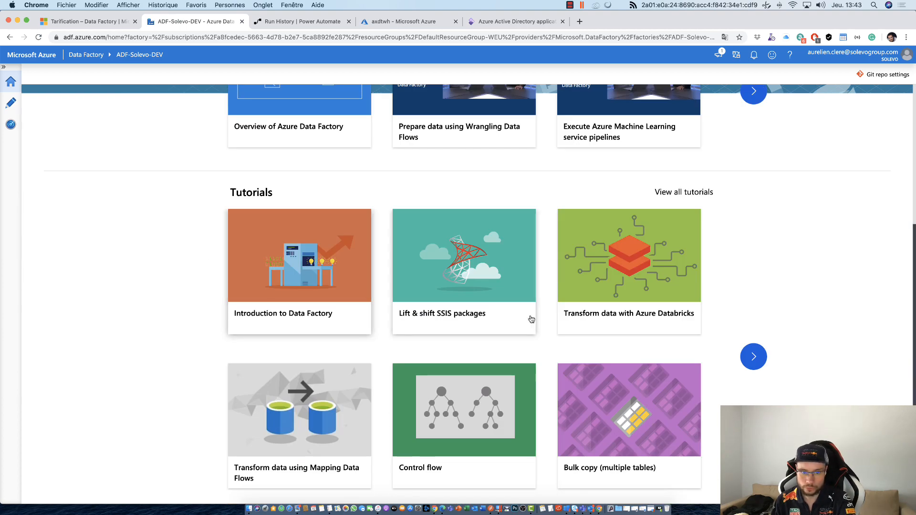
{"action": "scroll", "coordinate": [531, 317], "scroll_direction": "down", "scroll_amount": 4}
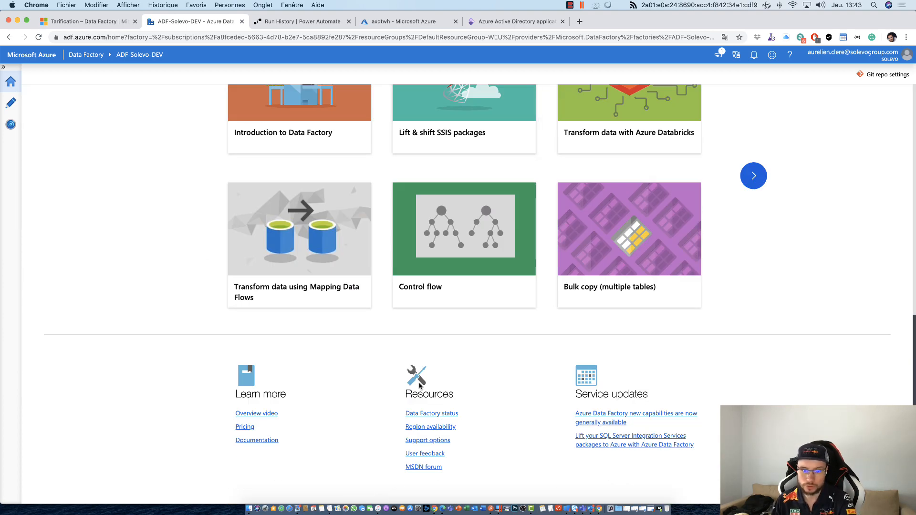
{"action": "scroll", "coordinate": [435, 373], "scroll_direction": "up", "scroll_amount": 4}
{"action": "scroll", "coordinate": [434, 373], "scroll_direction": "up", "scroll_amount": 6}
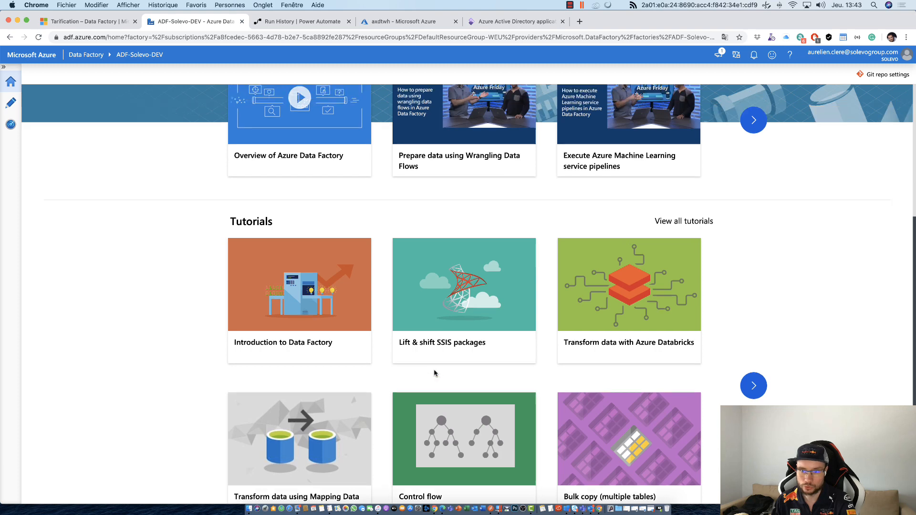
{"action": "scroll", "coordinate": [673, 482], "scroll_direction": "down", "scroll_amount": 1}
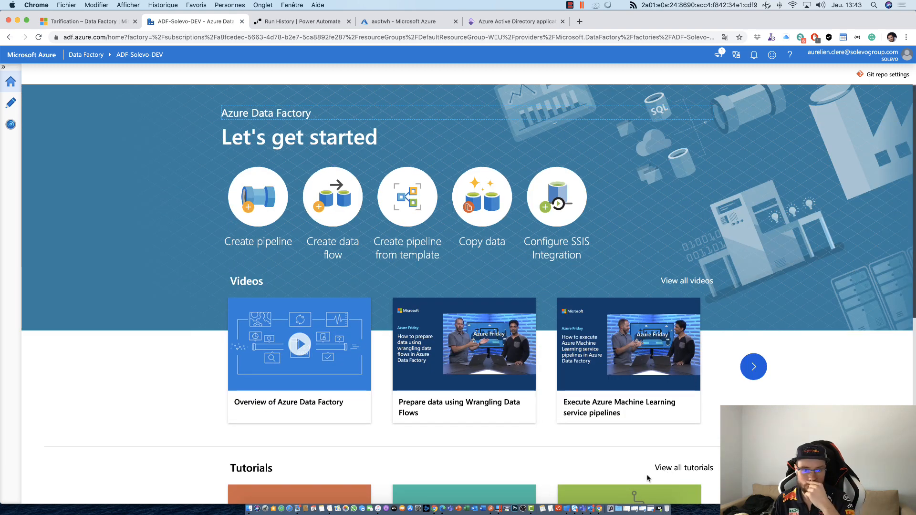
{"action": "scroll", "coordinate": [648, 477], "scroll_direction": "up", "scroll_amount": 1}
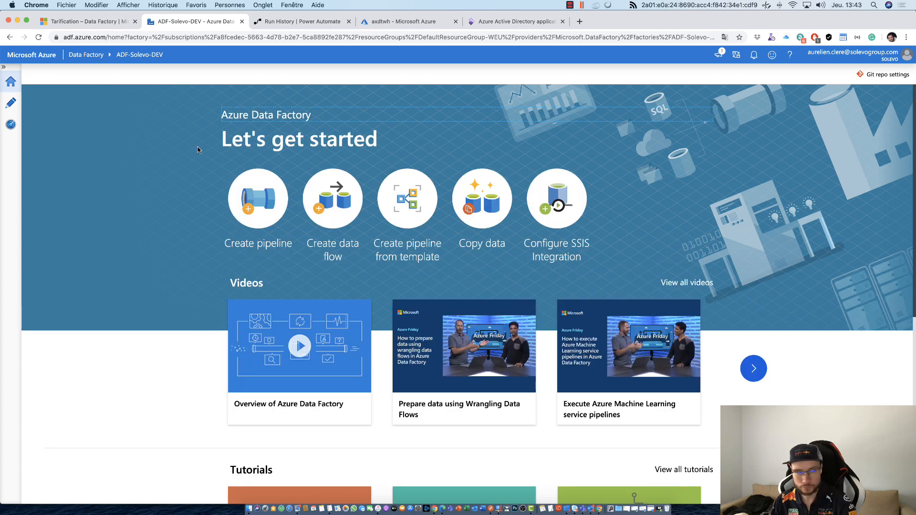
- Revisit the pipeline1 authoring view and open the monitoring view of pipeline runs
{"action": "left_click", "coordinate": [11, 101]}
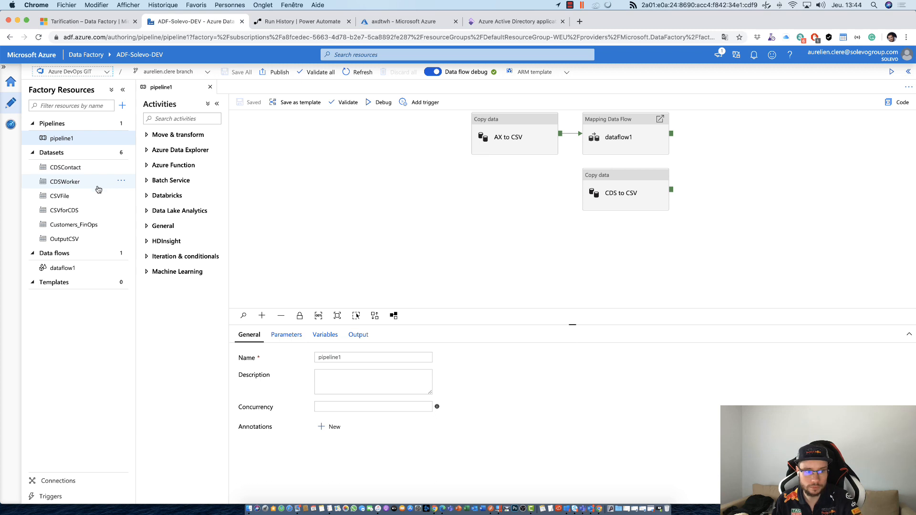
{"action": "left_click", "coordinate": [10, 123]}
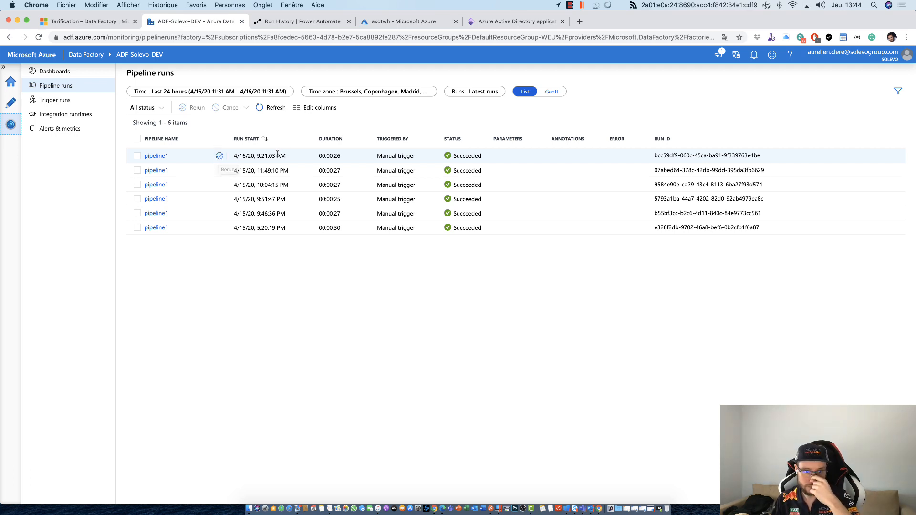
- Examine the activity runs of pipeline1's most recent run, and view the factory's integration runtimes
{"action": "left_click", "coordinate": [147, 157]}
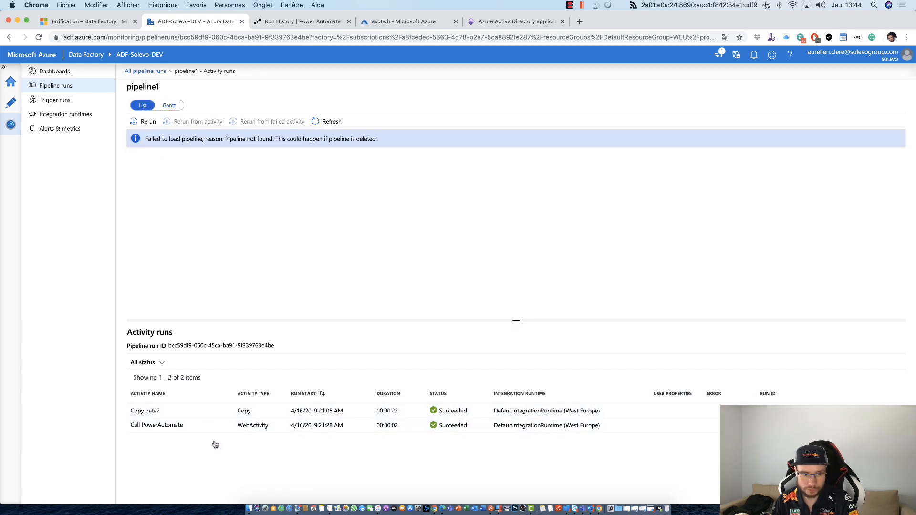
{"action": "mouse_move", "coordinate": [218, 417]}
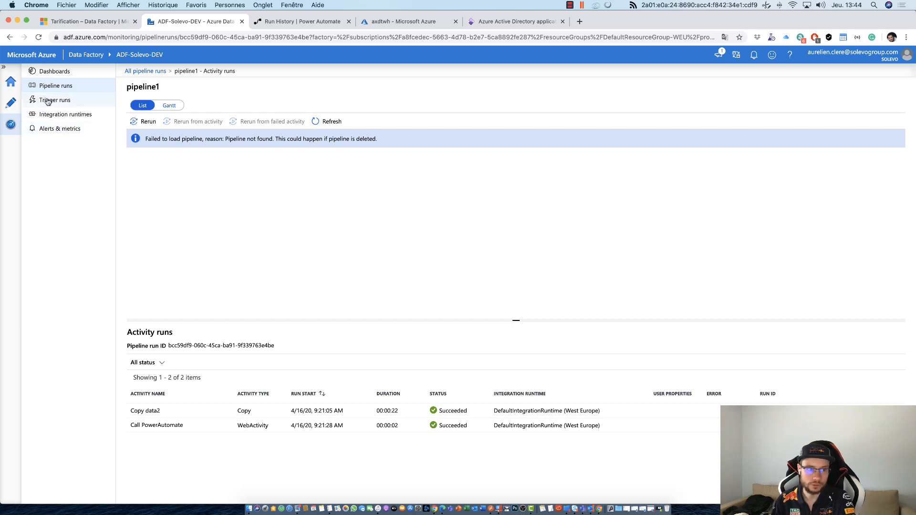
{"action": "left_click", "coordinate": [33, 115]}
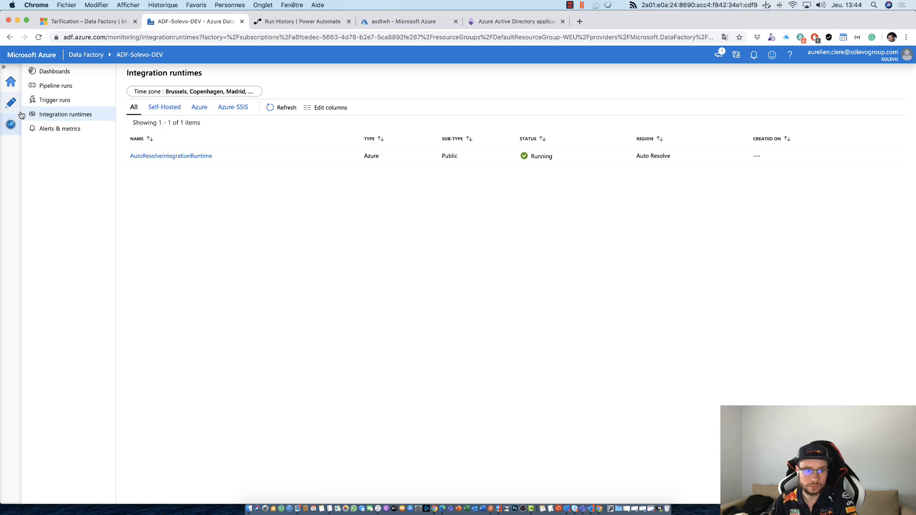
- Return to the pipeline1 authoring view and inspect the repository mode choices and the working branch selector
{"action": "left_click", "coordinate": [14, 110]}
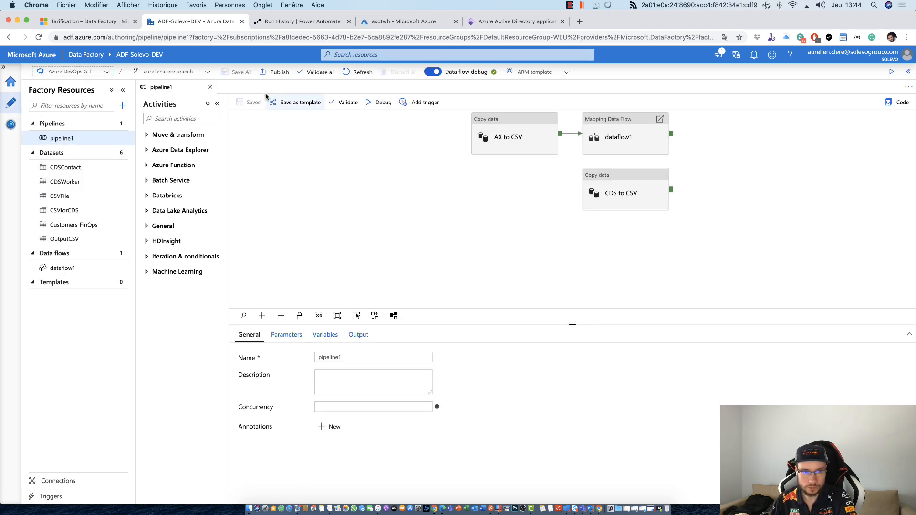
{"action": "left_click", "coordinate": [79, 73]}
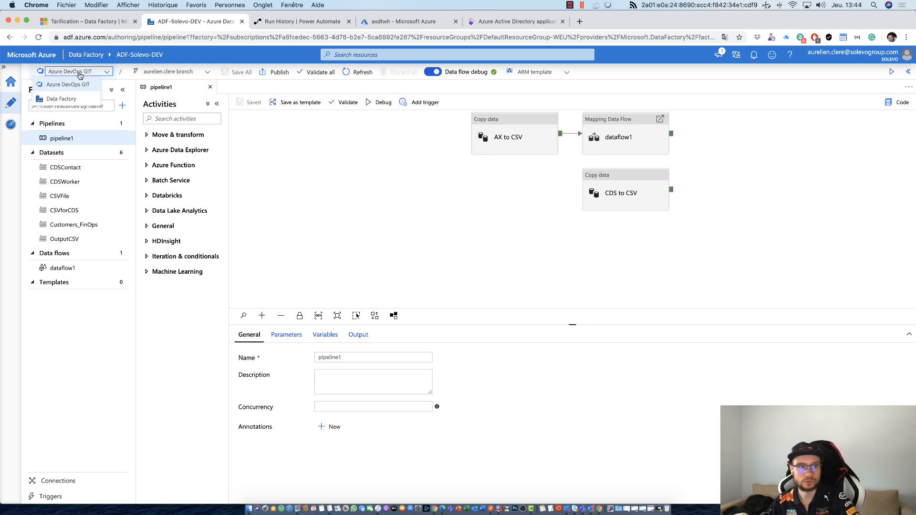
{"action": "left_click", "coordinate": [167, 71]}
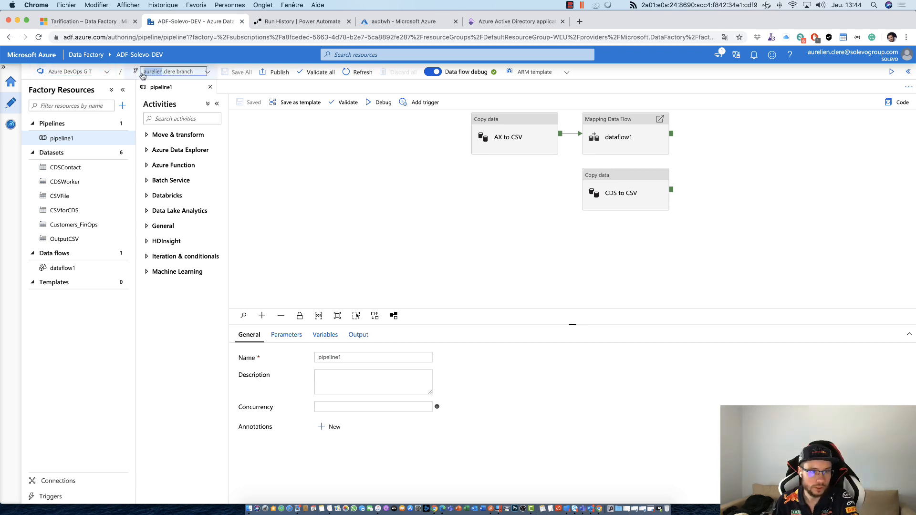
{"action": "left_click", "coordinate": [167, 72]}
{"action": "left_click", "coordinate": [139, 316]}
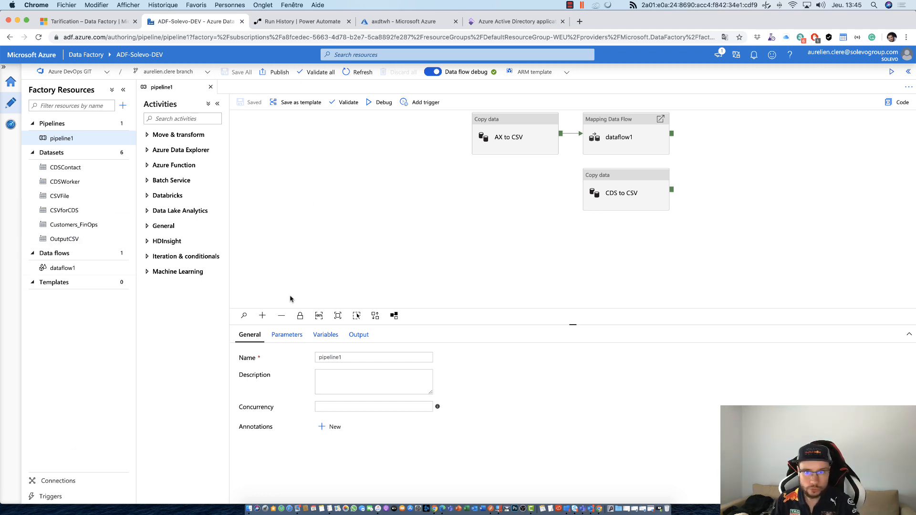
- Open the factory's connections and browse the Azure data stores offered for a new linked service, returning to all data stores
{"action": "left_click", "coordinate": [112, 482]}
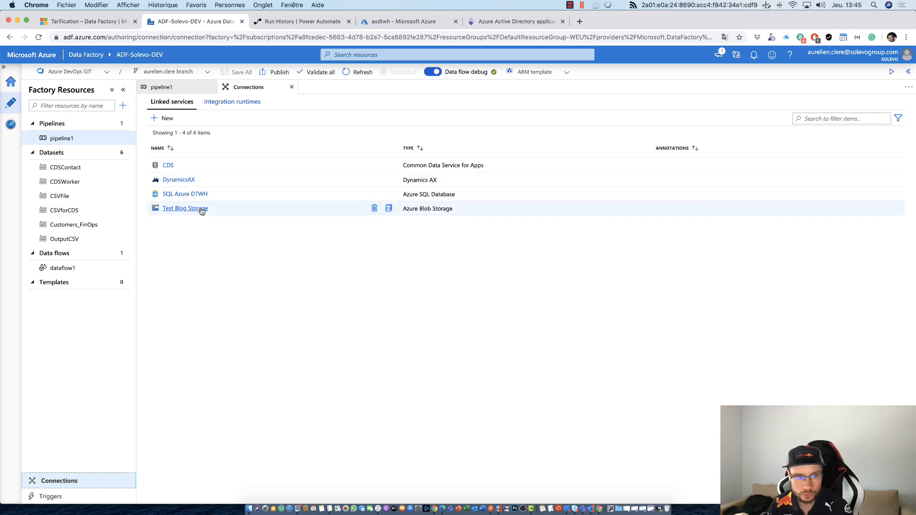
{"action": "left_click", "coordinate": [168, 120]}
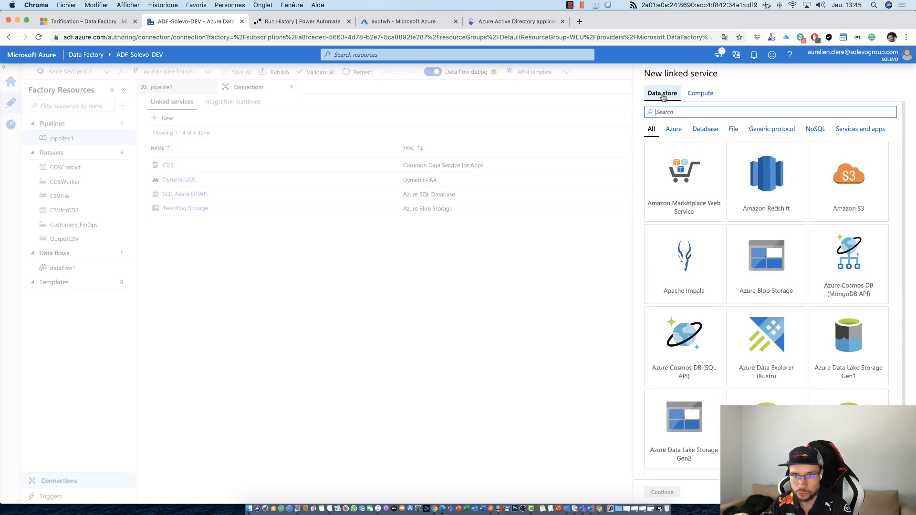
{"action": "left_click", "coordinate": [674, 128]}
{"action": "scroll", "coordinate": [794, 168], "scroll_direction": "down", "scroll_amount": 5}
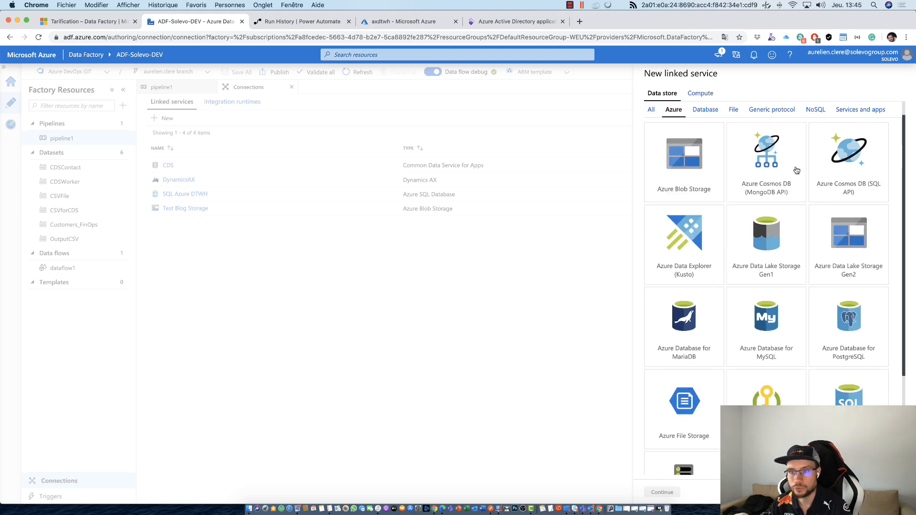
{"action": "scroll", "coordinate": [812, 297], "scroll_direction": "up", "scroll_amount": 5}
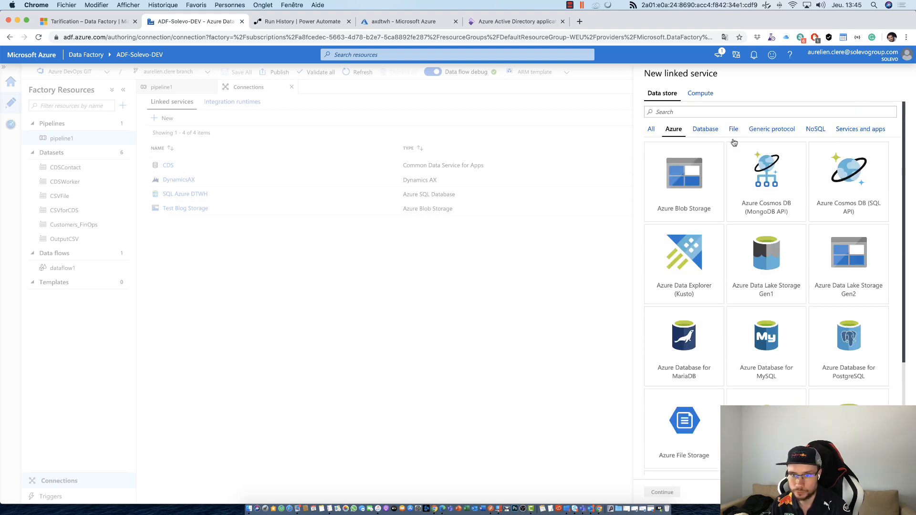
{"action": "left_click", "coordinate": [651, 128]}
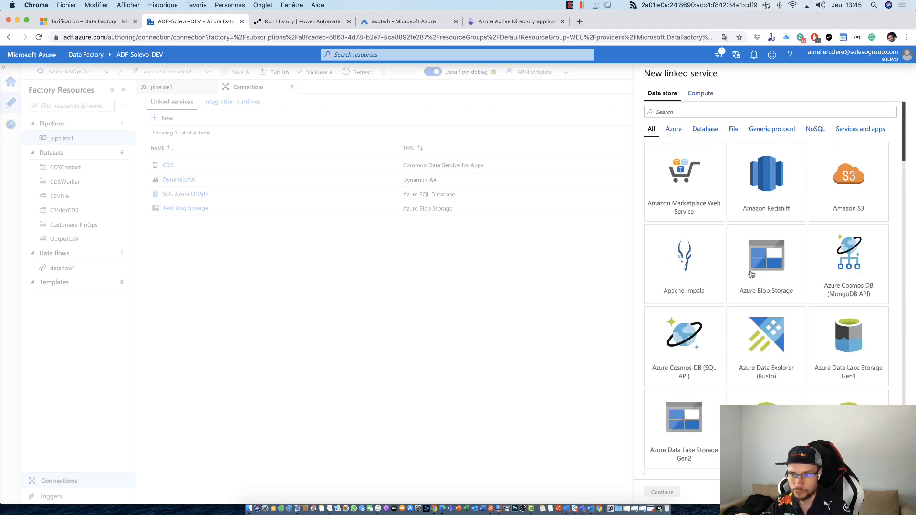
- Look through the full catalogue of data store connectors, from Amazon to Xero, and close the new linked service pane
{"action": "scroll", "coordinate": [759, 276], "scroll_direction": "down", "scroll_amount": 5}
{"action": "scroll", "coordinate": [760, 275], "scroll_direction": "down", "scroll_amount": 8}
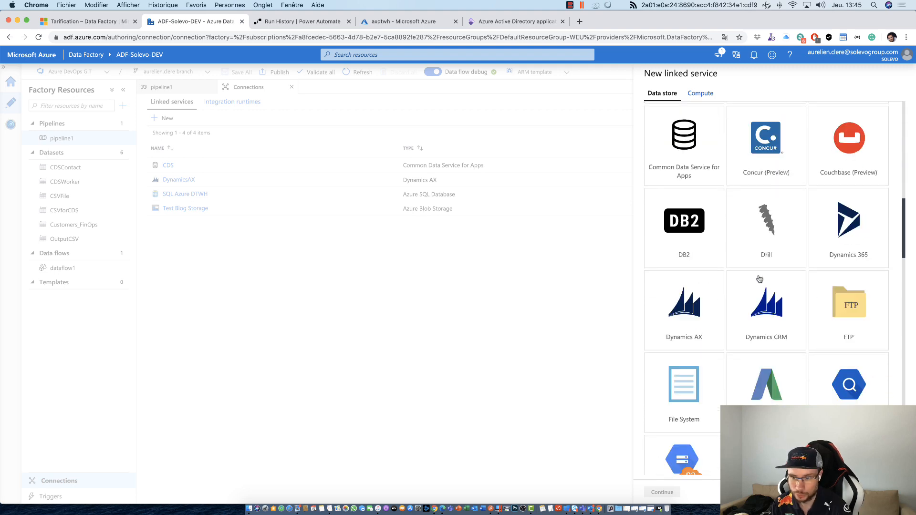
{"action": "scroll", "coordinate": [830, 310], "scroll_direction": "down", "scroll_amount": 3}
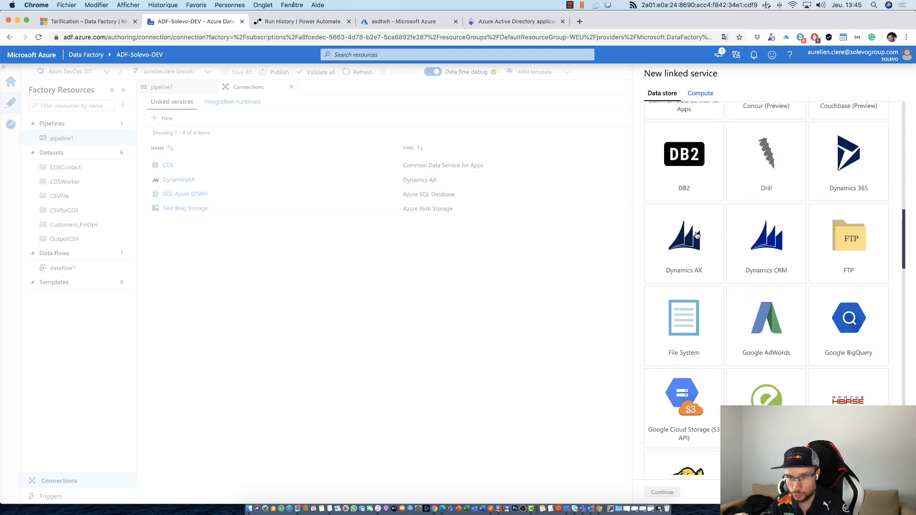
{"action": "scroll", "coordinate": [716, 253], "scroll_direction": "up", "scroll_amount": 3}
{"action": "scroll", "coordinate": [701, 257], "scroll_direction": "down", "scroll_amount": 3}
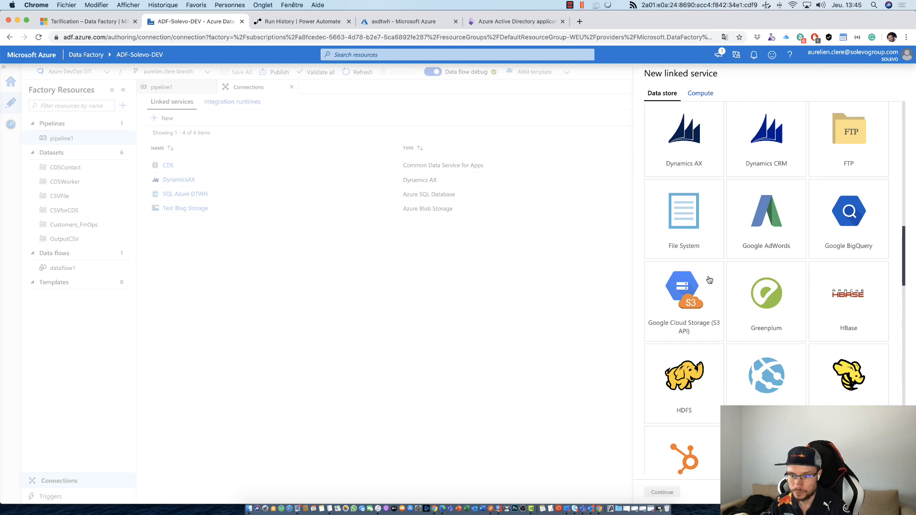
{"action": "scroll", "coordinate": [710, 280], "scroll_direction": "down", "scroll_amount": 1}
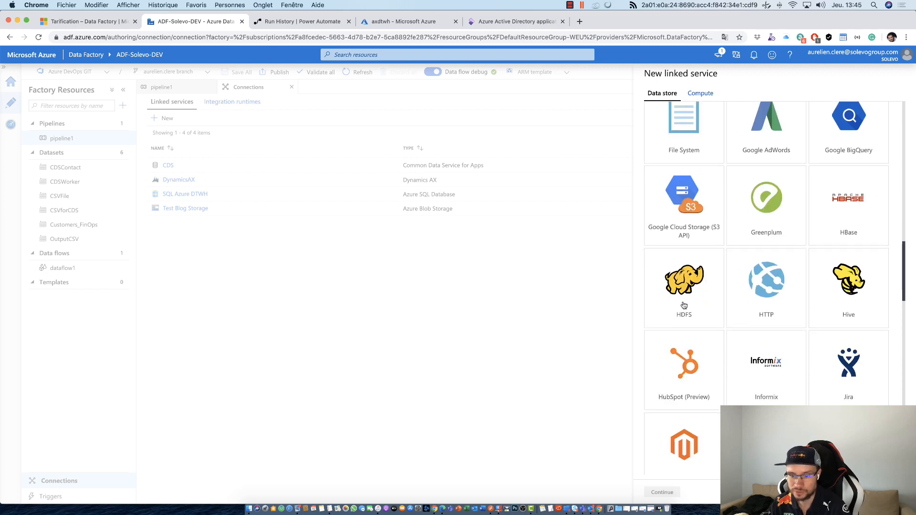
{"action": "scroll", "coordinate": [684, 306], "scroll_direction": "down", "scroll_amount": 2}
{"action": "scroll", "coordinate": [684, 306], "scroll_direction": "down", "scroll_amount": 2}
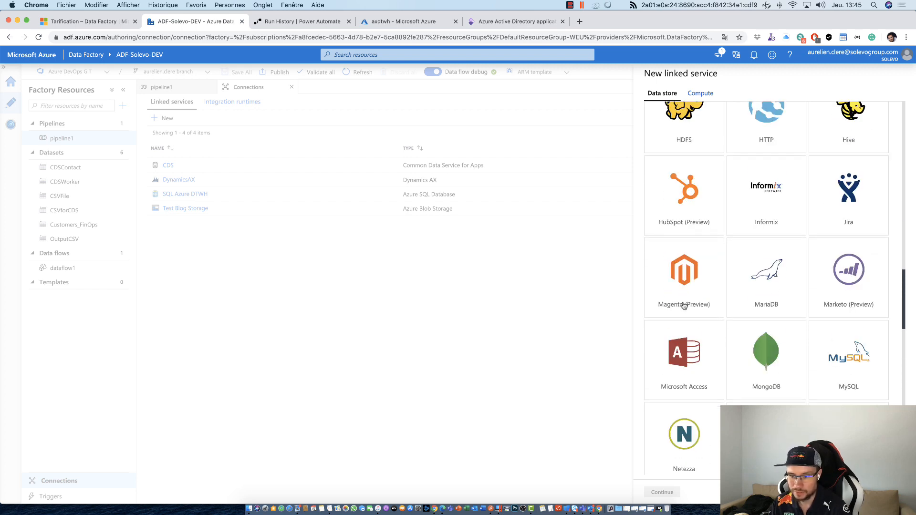
{"action": "scroll", "coordinate": [684, 306], "scroll_direction": "down", "scroll_amount": 3}
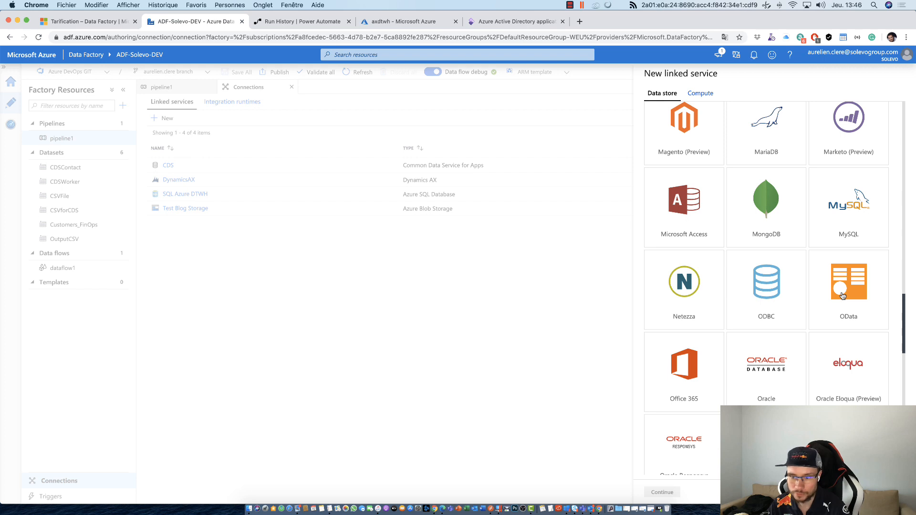
{"action": "scroll", "coordinate": [795, 316], "scroll_direction": "down", "scroll_amount": 2}
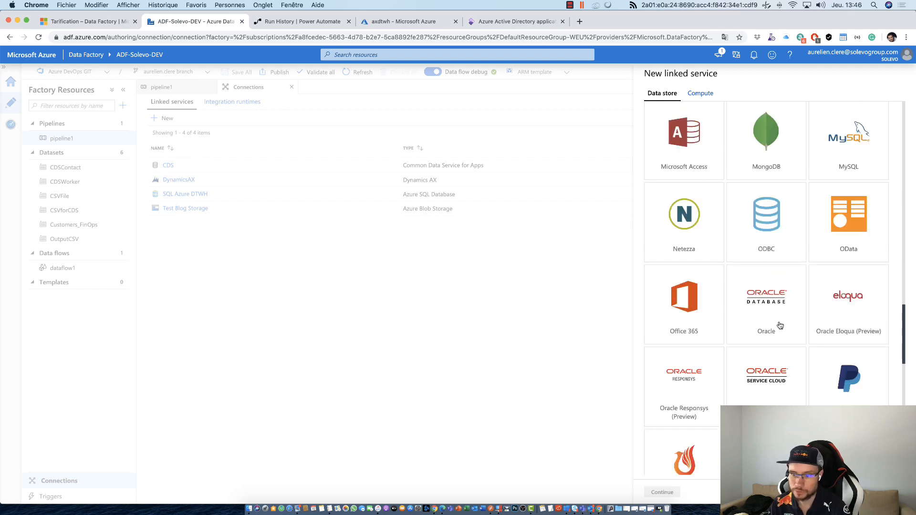
{"action": "scroll", "coordinate": [781, 325], "scroll_direction": "down", "scroll_amount": 4}
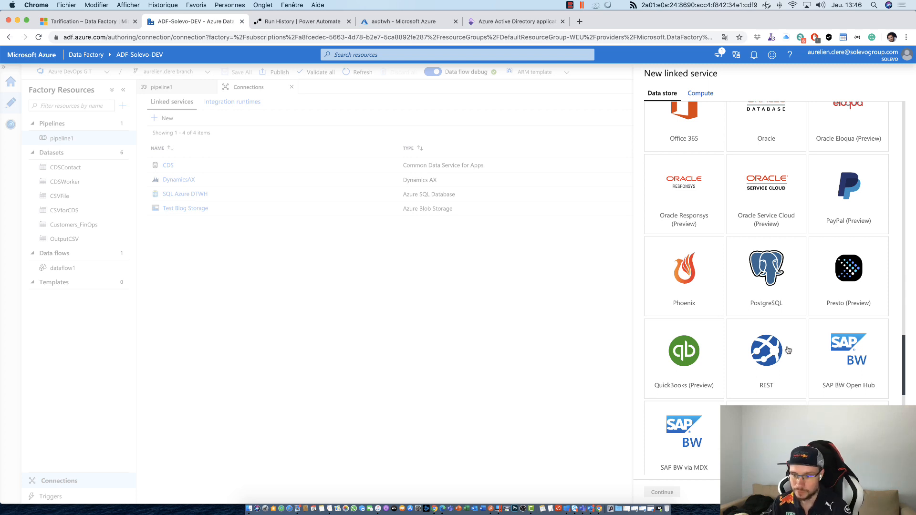
{"action": "scroll", "coordinate": [802, 356], "scroll_direction": "down", "scroll_amount": 4}
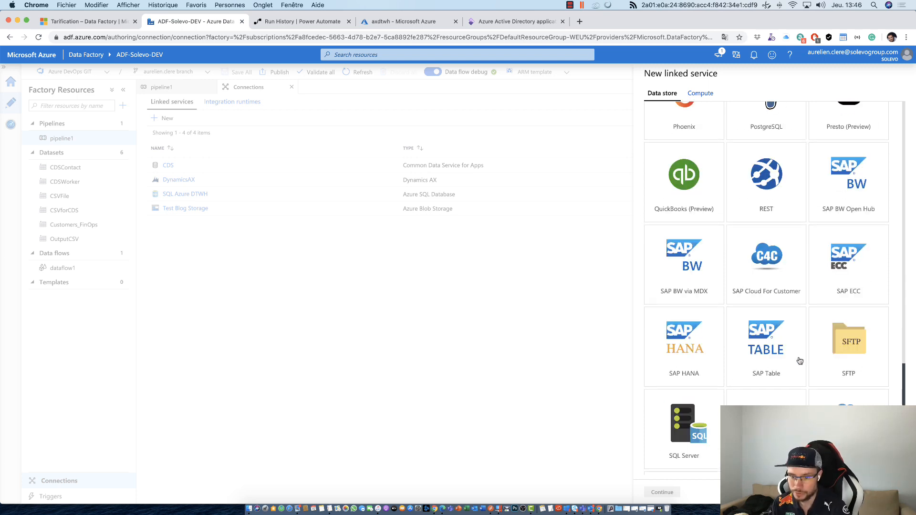
{"action": "scroll", "coordinate": [800, 361], "scroll_direction": "down", "scroll_amount": 2}
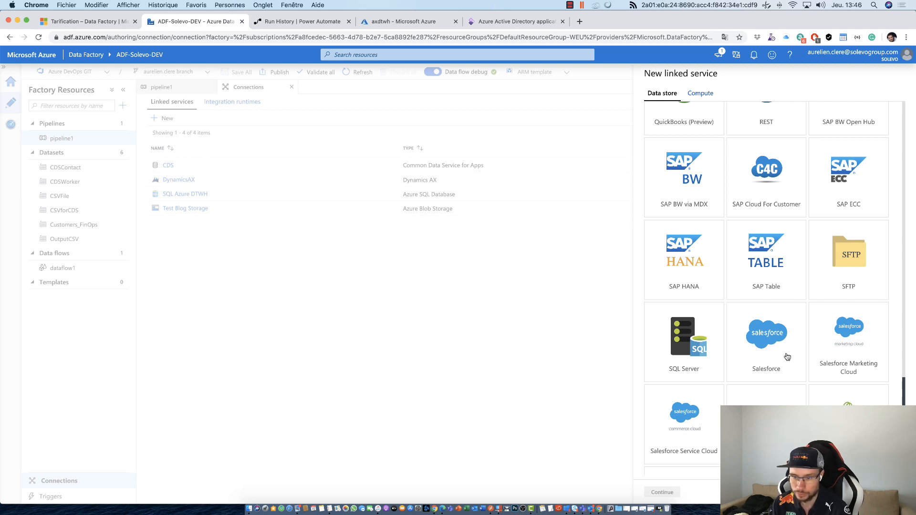
{"action": "scroll", "coordinate": [788, 357], "scroll_direction": "down", "scroll_amount": 2}
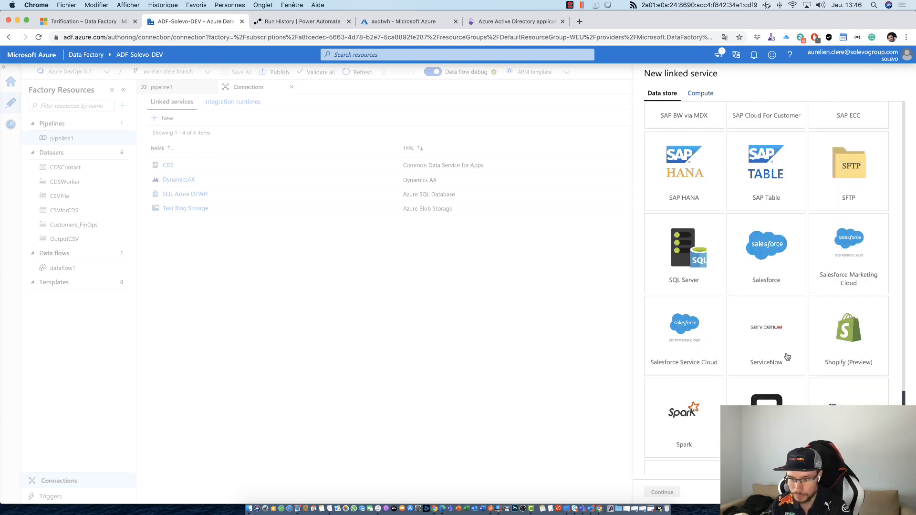
{"action": "scroll", "coordinate": [787, 357], "scroll_direction": "down", "scroll_amount": 3}
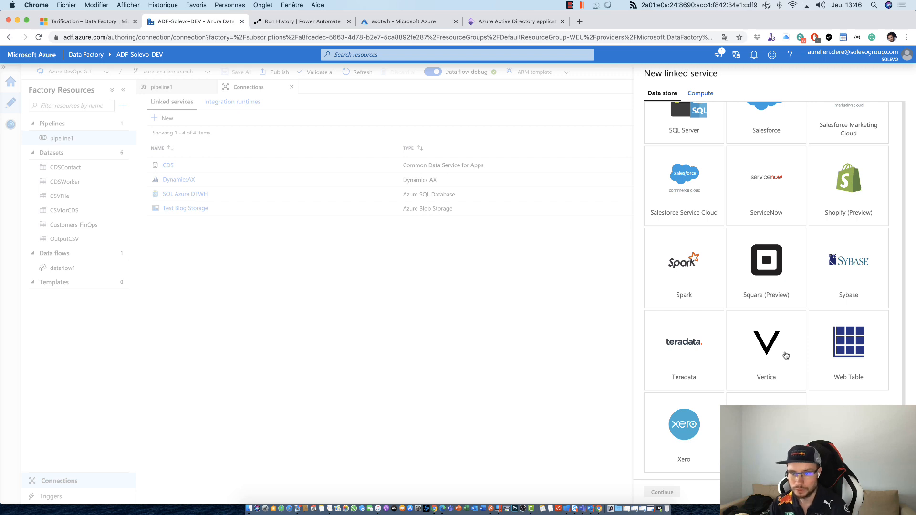
{"action": "scroll", "coordinate": [745, 325], "scroll_direction": "up", "scroll_amount": 1}
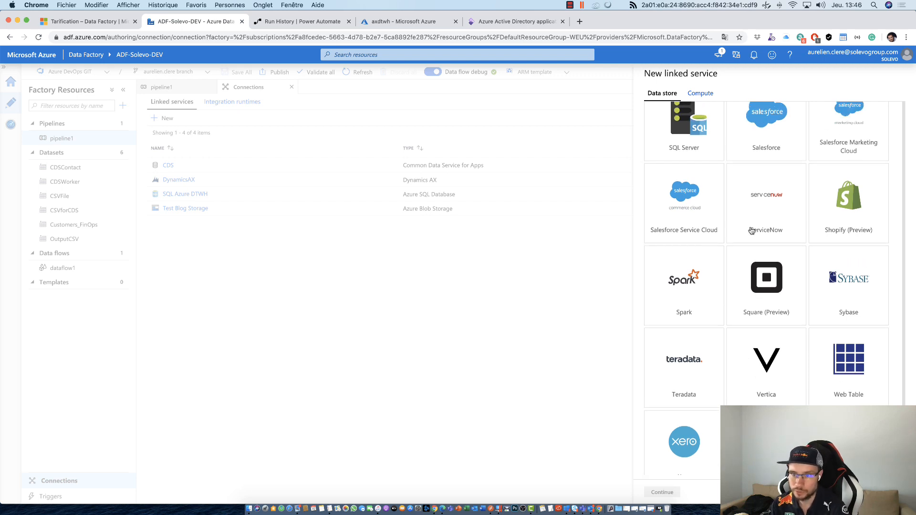
{"action": "scroll", "coordinate": [759, 229], "scroll_direction": "down", "scroll_amount": 1}
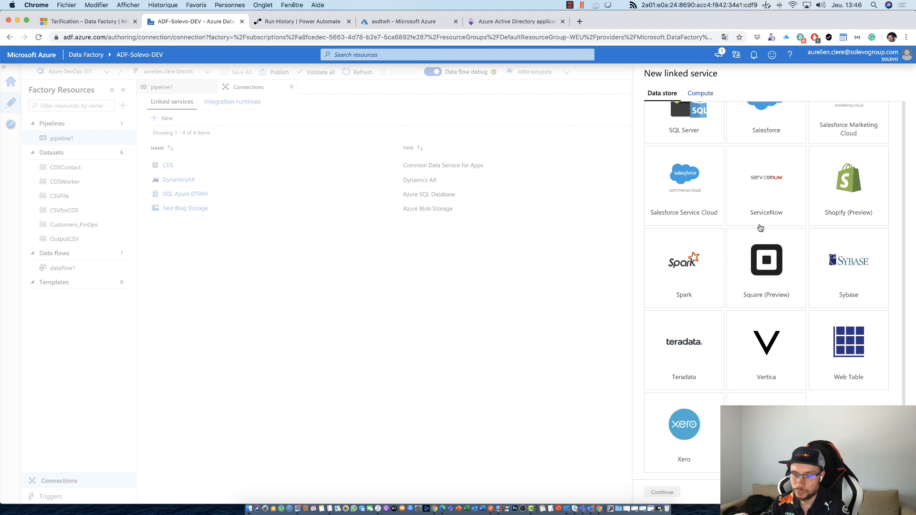
{"action": "scroll", "coordinate": [761, 228], "scroll_direction": "up", "scroll_amount": 20}
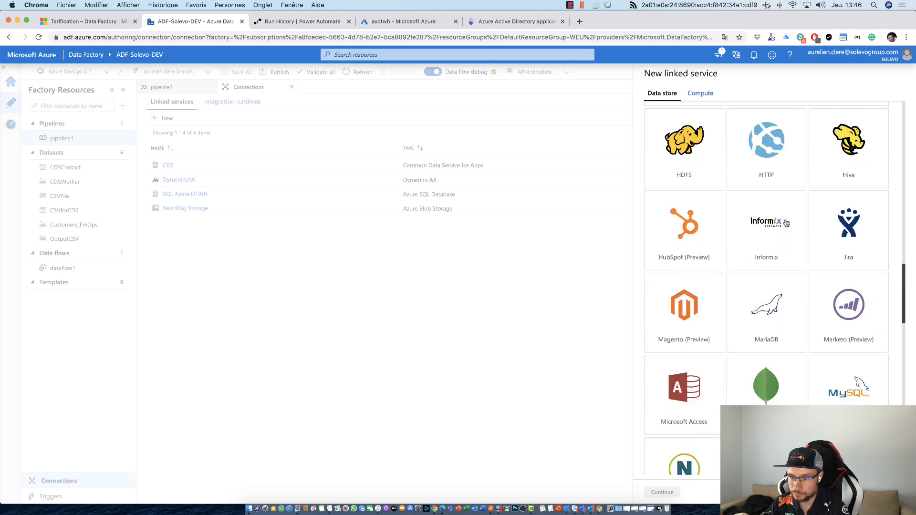
{"action": "scroll", "coordinate": [786, 222], "scroll_direction": "up", "scroll_amount": 20}
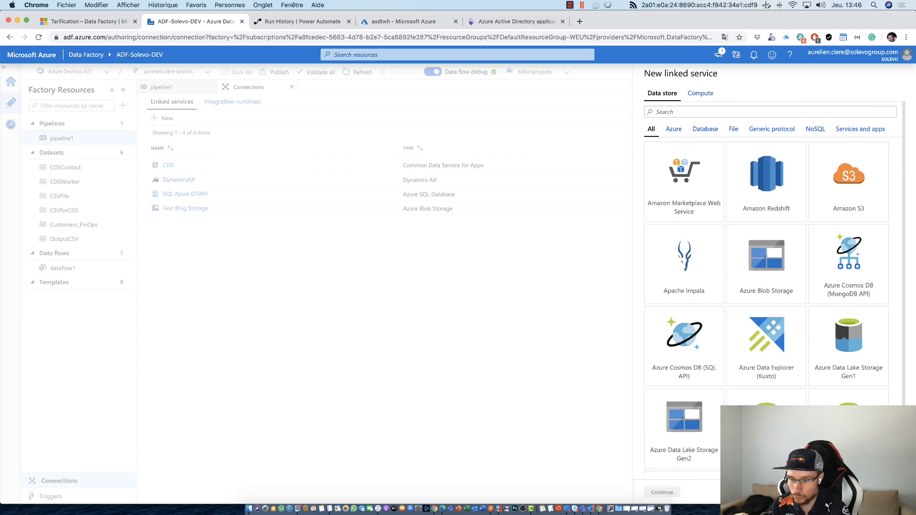
{"action": "key", "text": "Escape"}
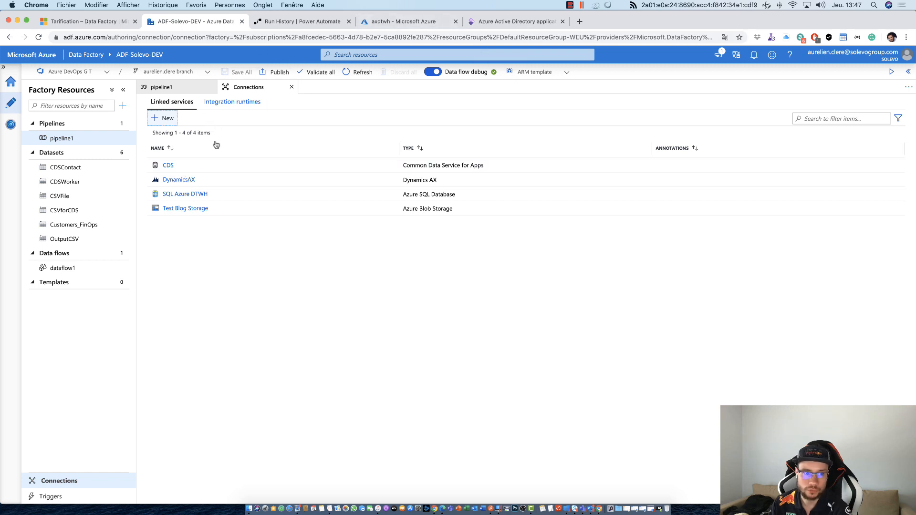
- Search the data stores for Dynamics AX, start a new linked service of that type and open its URL for entry
{"action": "left_click", "coordinate": [176, 117]}
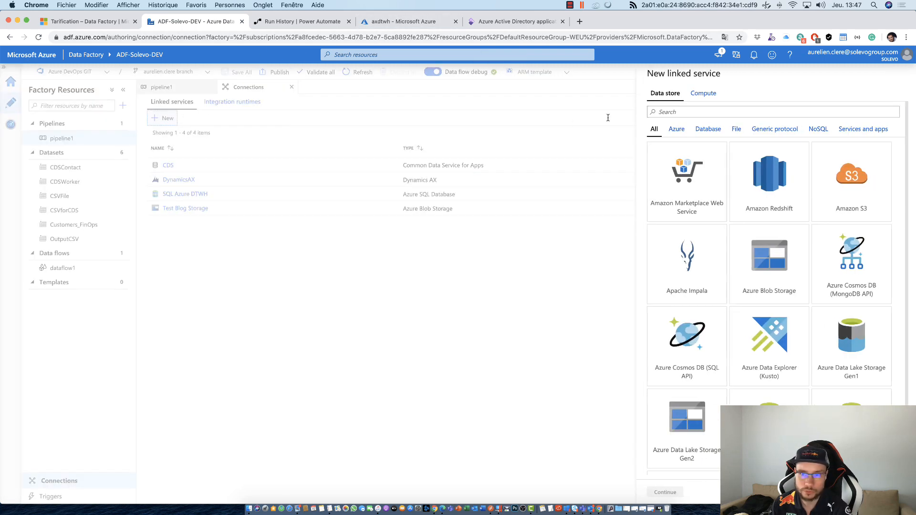
{"action": "type", "text": "Dyna"}
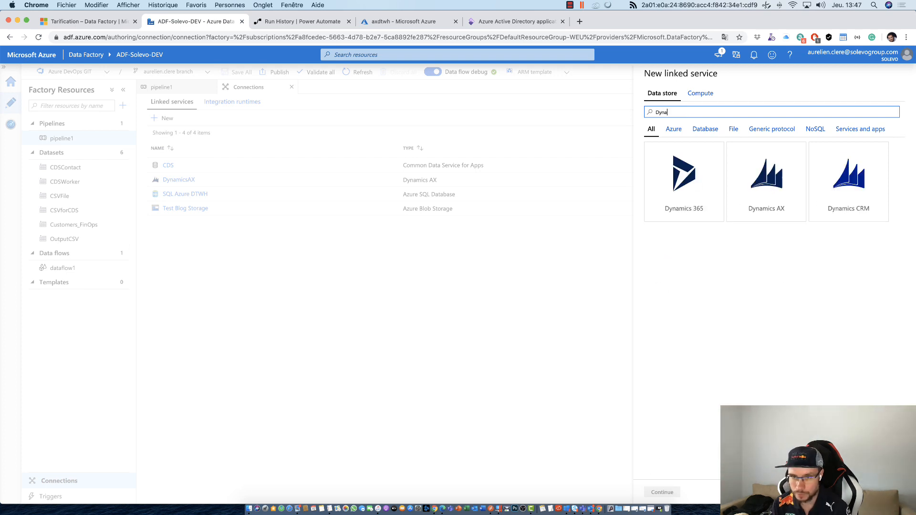
{"action": "type", "text": "mics AX"}
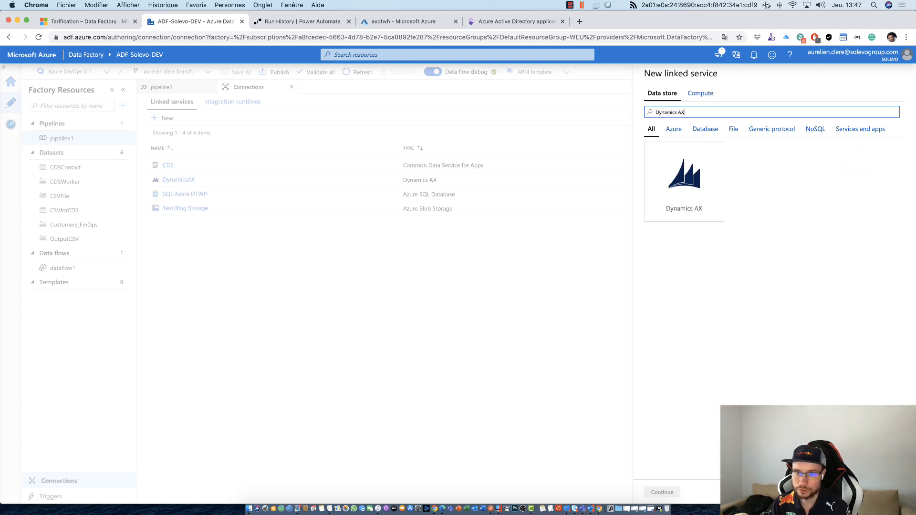
{"action": "left_click", "coordinate": [717, 212]}
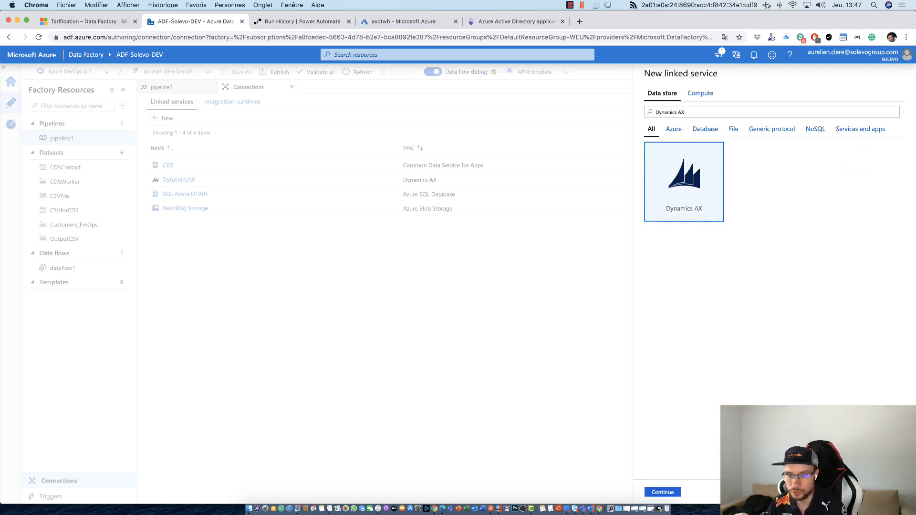
{"action": "left_click", "coordinate": [669, 488]}
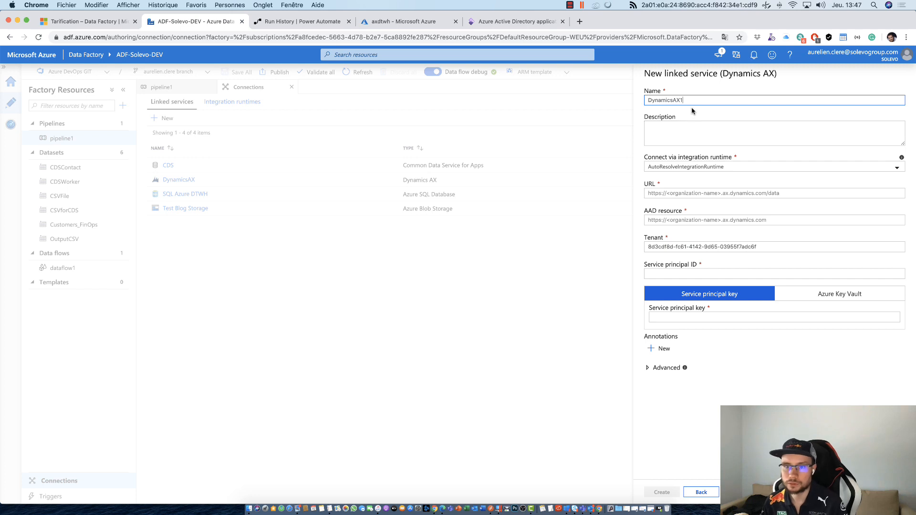
{"action": "left_click", "coordinate": [733, 193]}
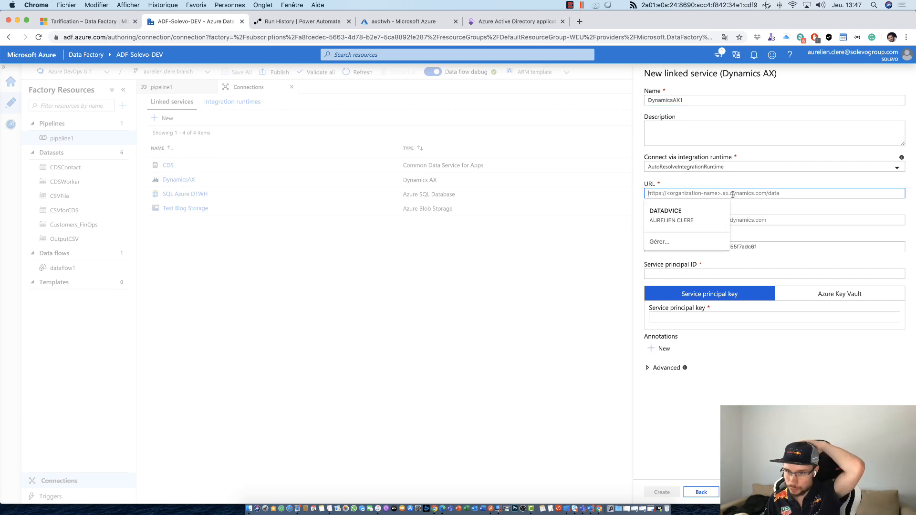
- Highlight the base URL in Finance and Operations and return to the new linked service's AAD resource and service principal ID fields
{"action": "left_click", "coordinate": [538, 22]}
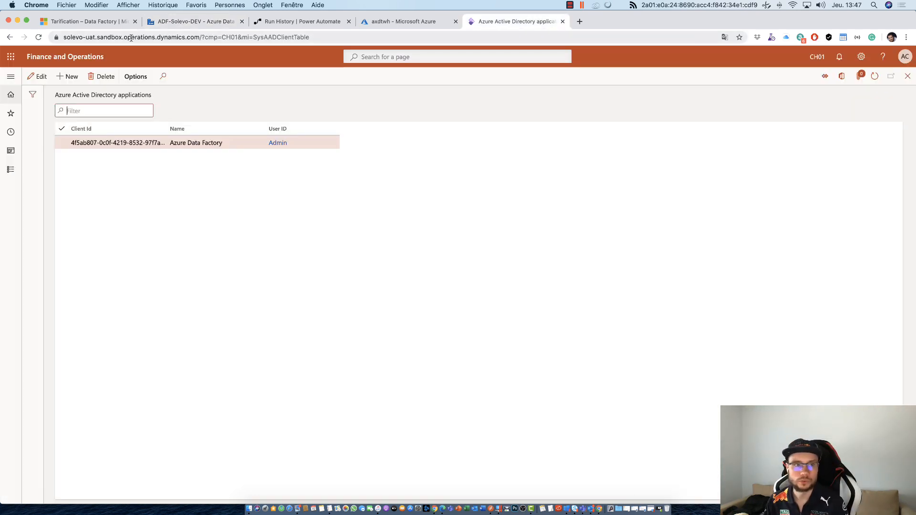
{"action": "left_click_drag", "start_coordinate": [200, 39], "coordinate": [81, 53]}
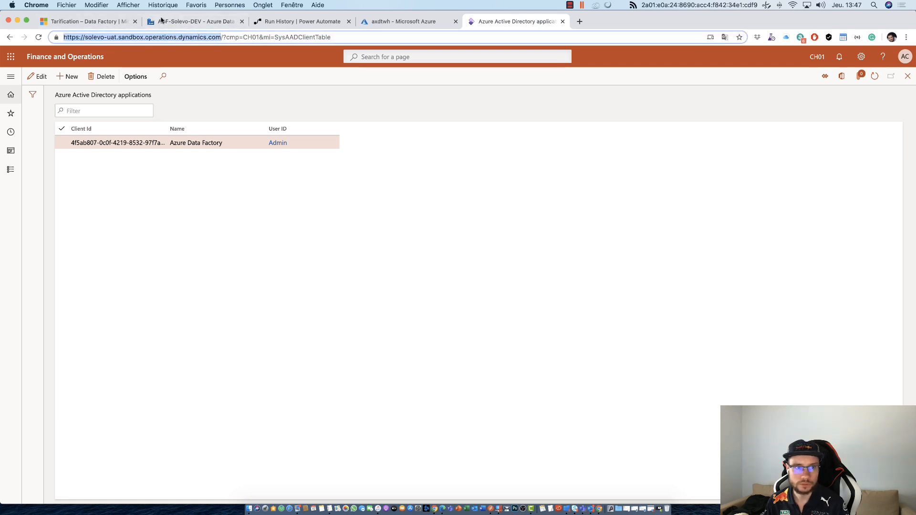
{"action": "left_click", "coordinate": [161, 22]}
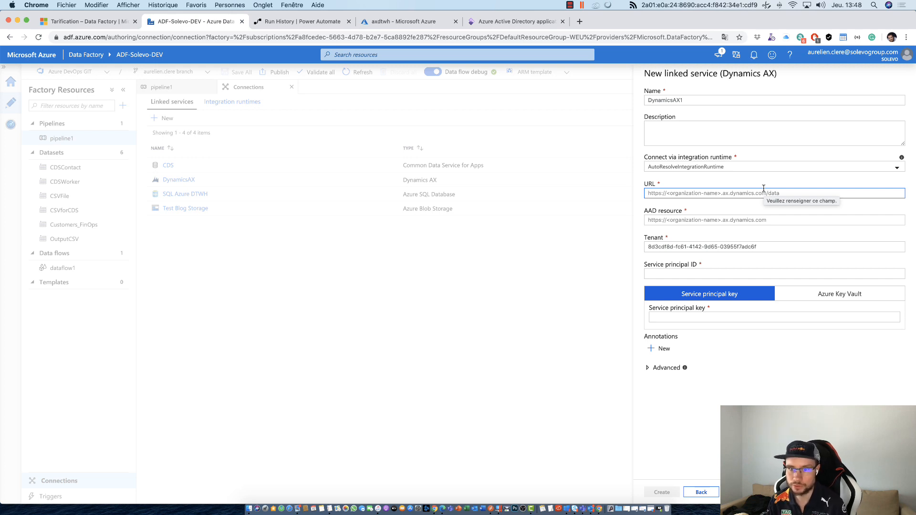
{"action": "left_click", "coordinate": [761, 219]}
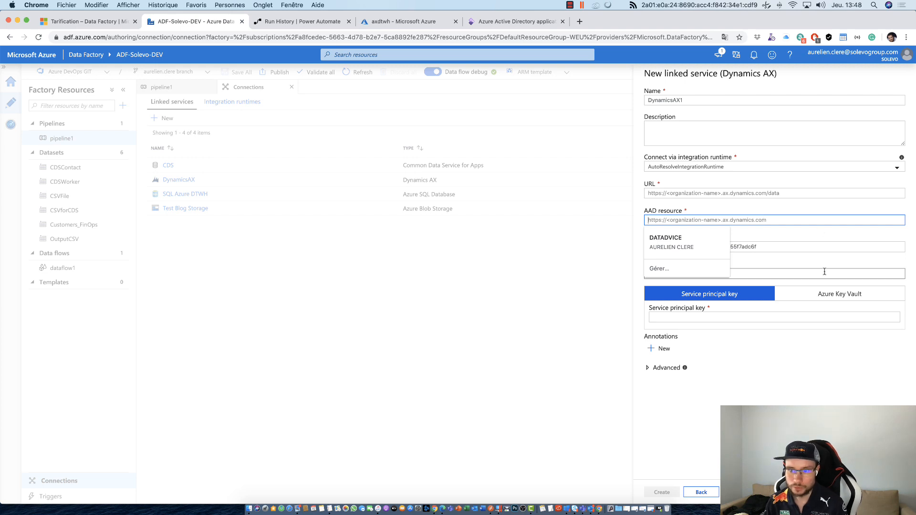
{"action": "left_click", "coordinate": [787, 261]}
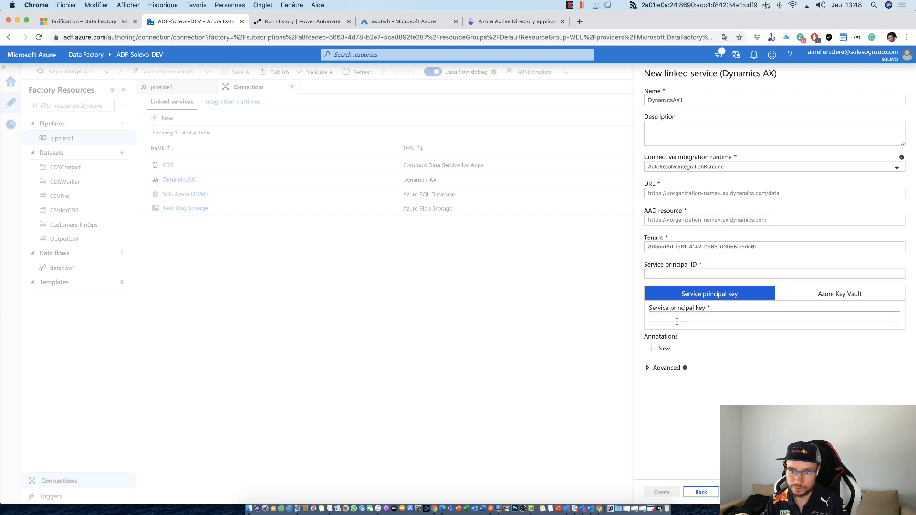
{"action": "left_click", "coordinate": [659, 274]}
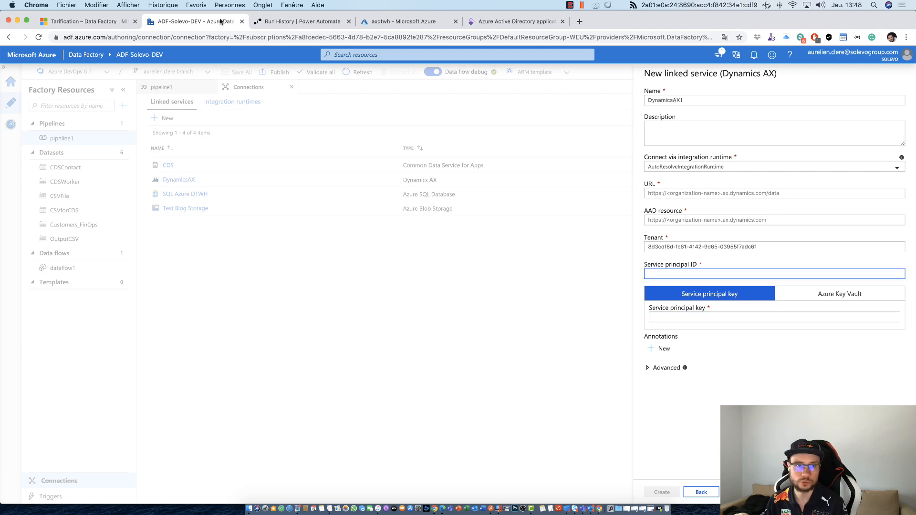
- Switch to the Azure portal and open the app registrations of the SOLEVO Azure Active Directory
{"action": "left_click", "coordinate": [397, 22]}
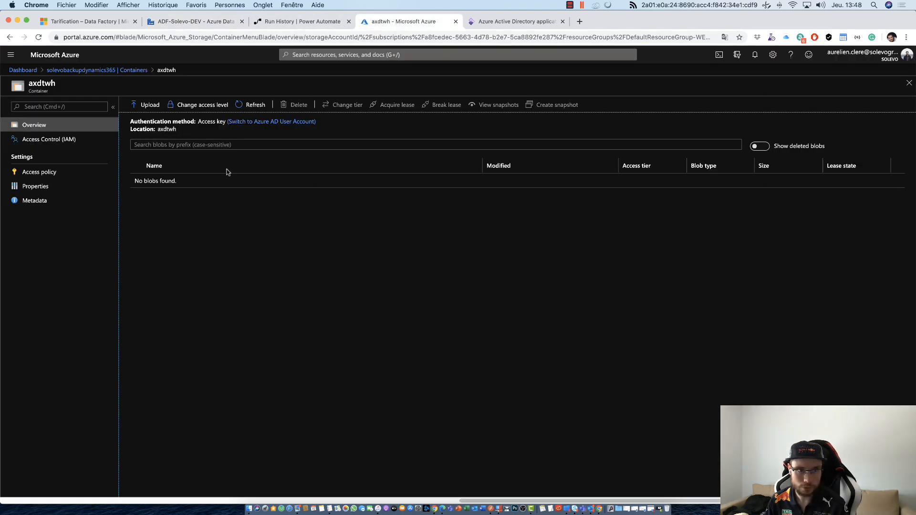
{"action": "left_click", "coordinate": [24, 70]}
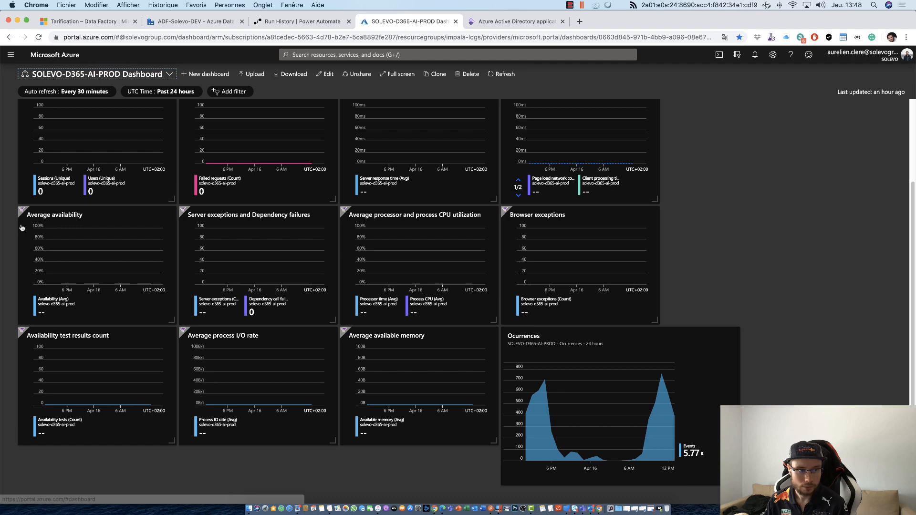
{"action": "left_click", "coordinate": [10, 54]}
{"action": "left_click", "coordinate": [41, 273]}
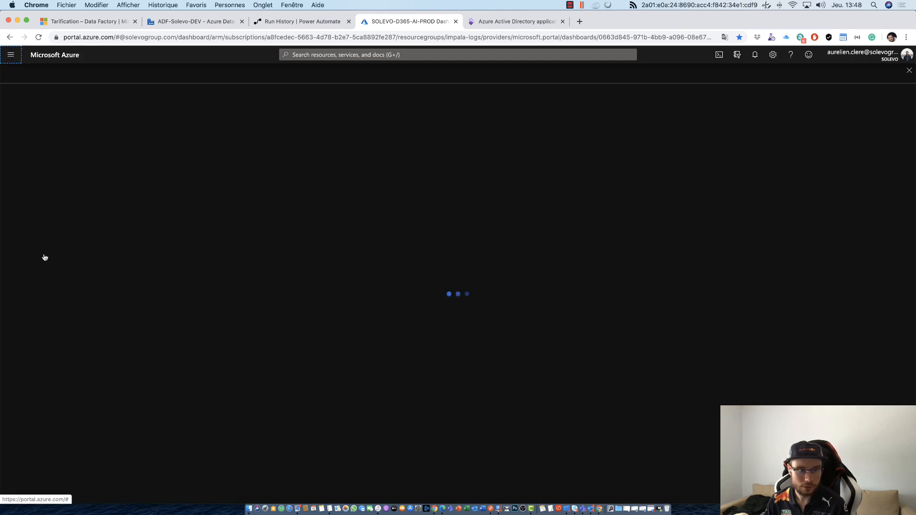
{"action": "left_click", "coordinate": [45, 273]}
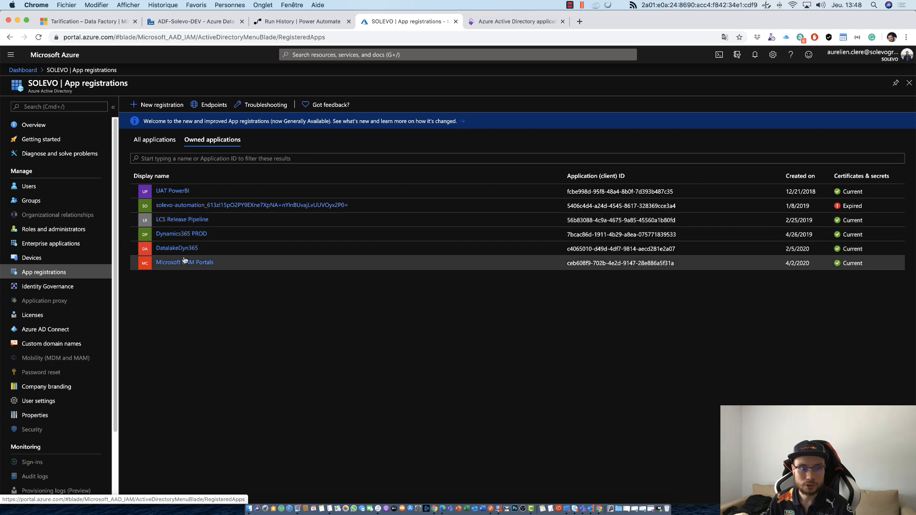
{"action": "left_click", "coordinate": [907, 38]}
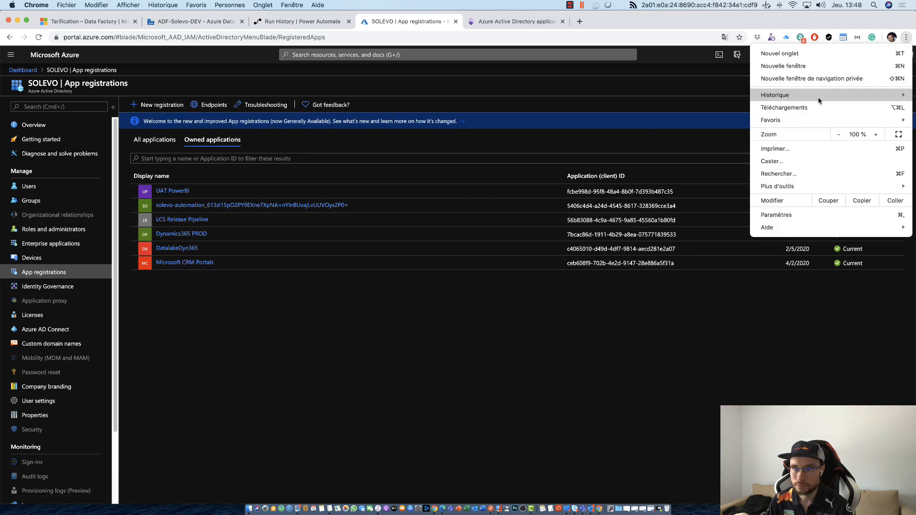
{"action": "left_click", "coordinate": [806, 78]}
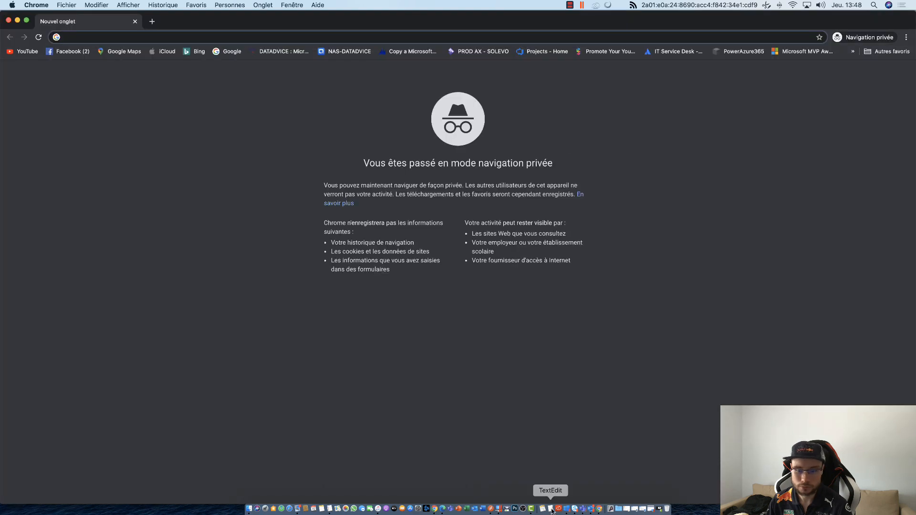
{"action": "left_click", "coordinate": [9, 20]}
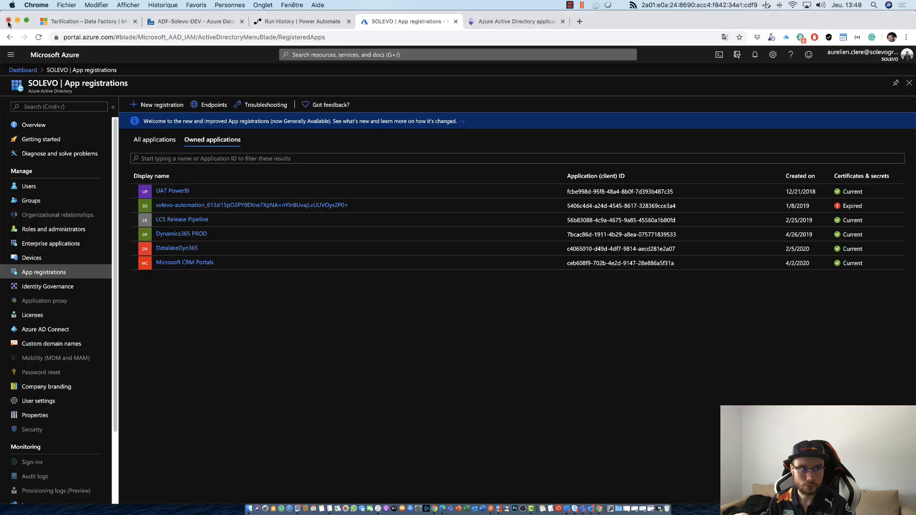
- Search all applications for "Azure" and open the Azure ADF app registration
{"action": "left_click", "coordinate": [155, 140]}
{"action": "left_click", "coordinate": [156, 158]}
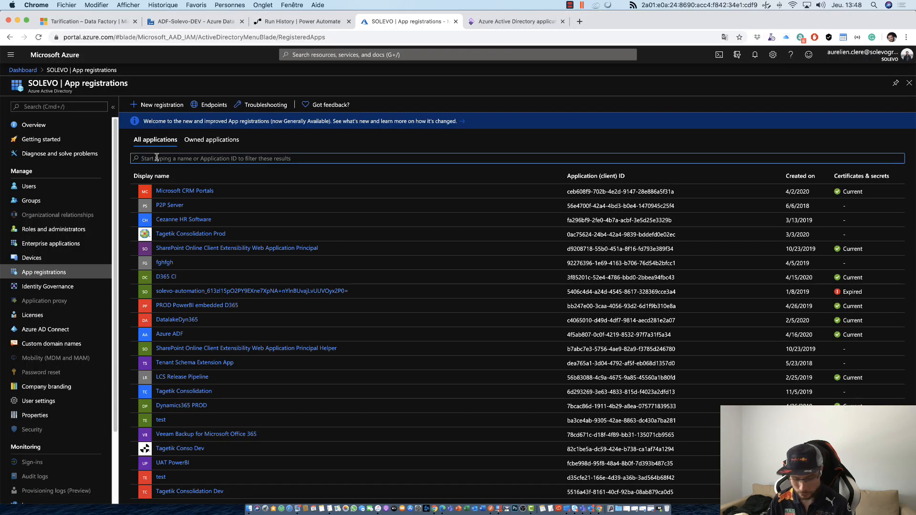
{"action": "type", "text": "ADF"}
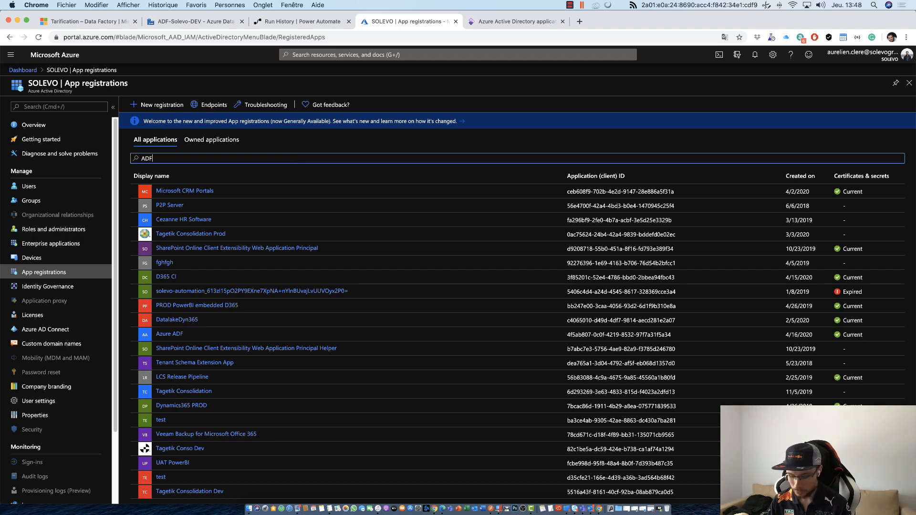
{"action": "key", "text": "BackSpace"}
{"action": "type", "text": "Azure"}
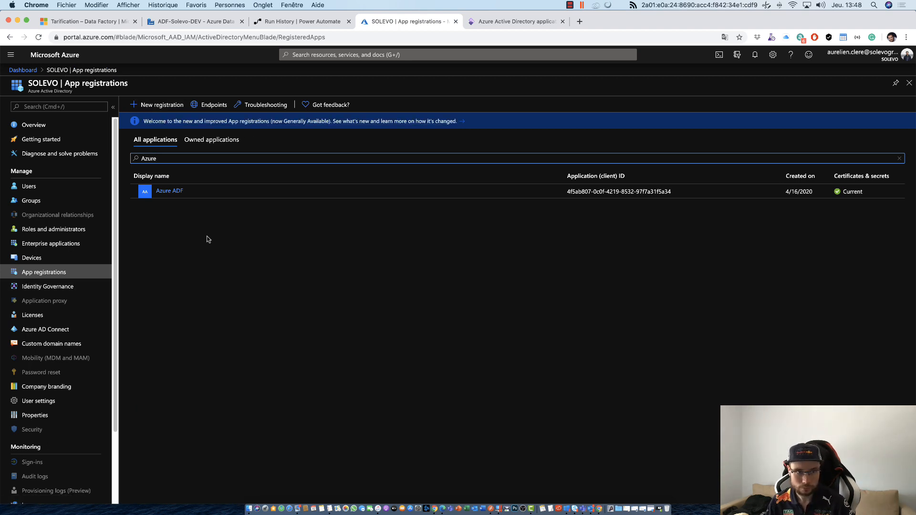
{"action": "left_click", "coordinate": [167, 193]}
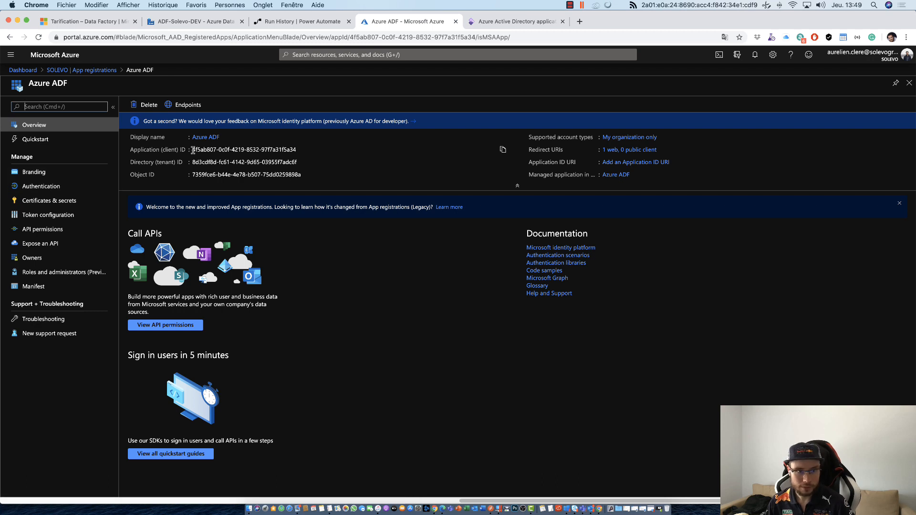
- Highlight the Azure ADF application's client ID and compare it with the client registered in Finance and Operations
{"action": "left_click_drag", "start_coordinate": [193, 150], "coordinate": [293, 149]}
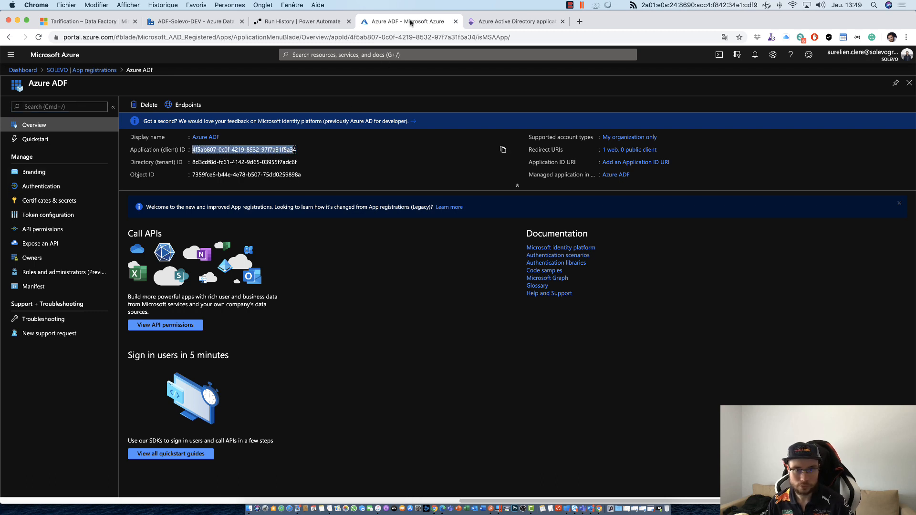
{"action": "left_click", "coordinate": [516, 22]}
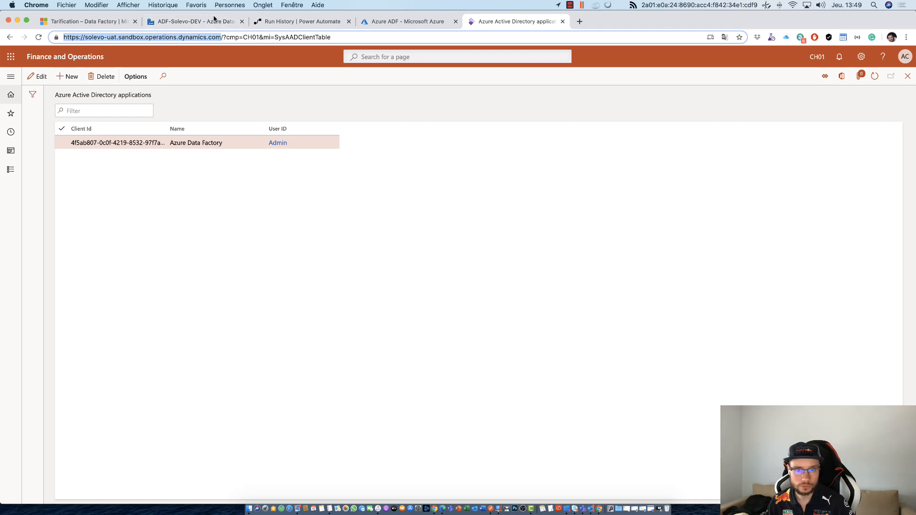
{"action": "left_click", "coordinate": [231, 21]}
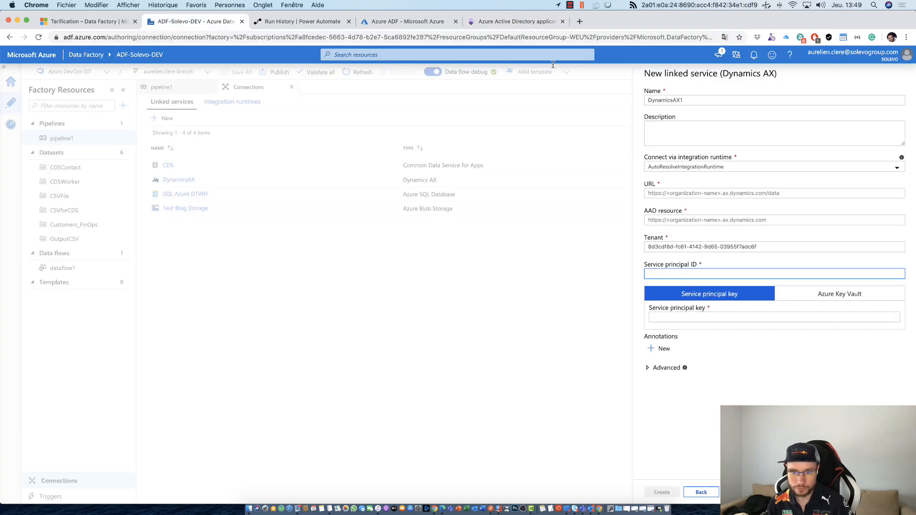
{"action": "left_click", "coordinate": [554, 21]}
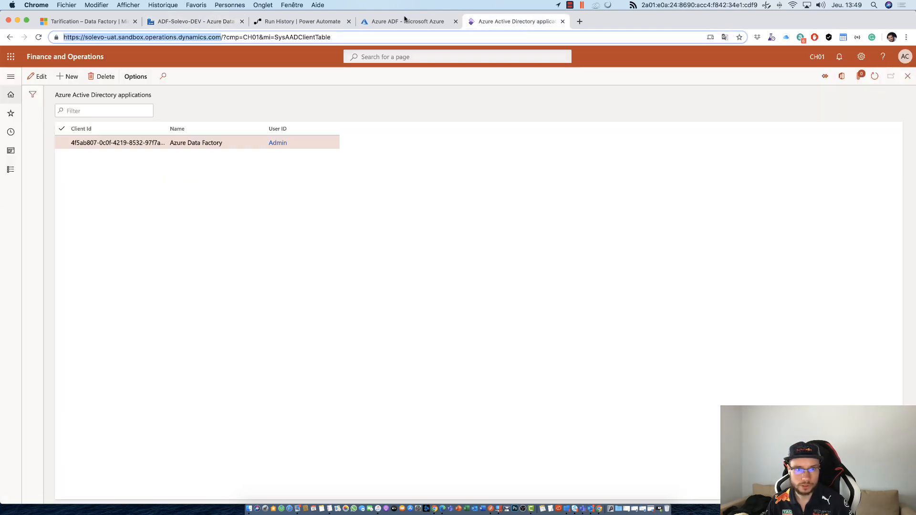
- Review the Azure ADF registration's authentication settings, API permissions, and certificates and secrets
{"action": "left_click", "coordinate": [405, 21]}
{"action": "left_click", "coordinate": [111, 186]}
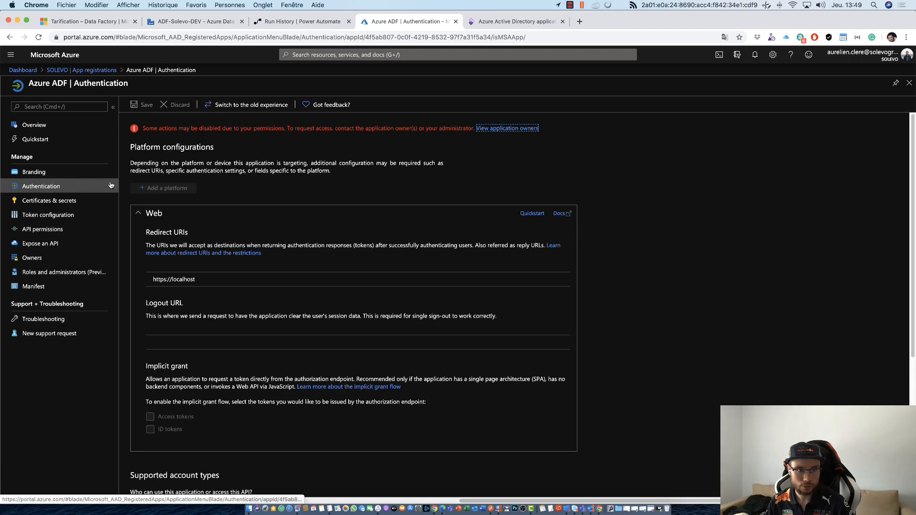
{"action": "left_click", "coordinate": [60, 230]}
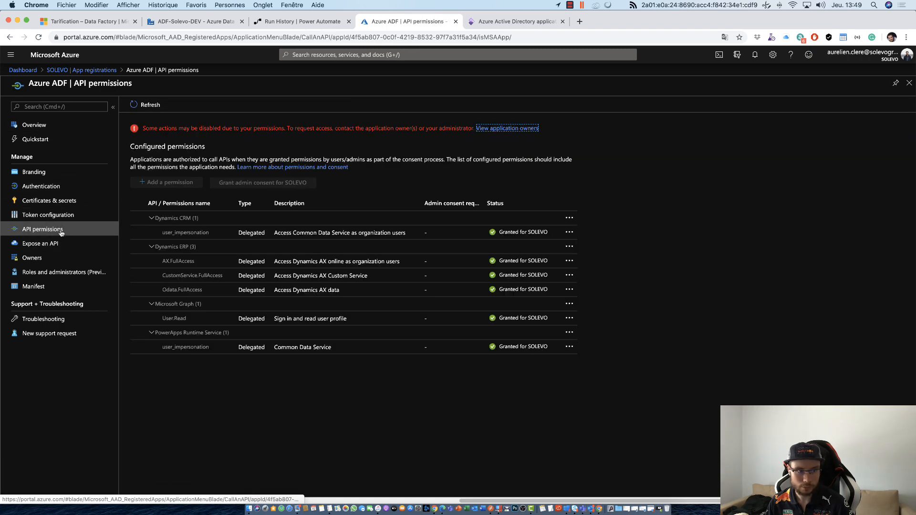
{"action": "left_click", "coordinate": [49, 200]}
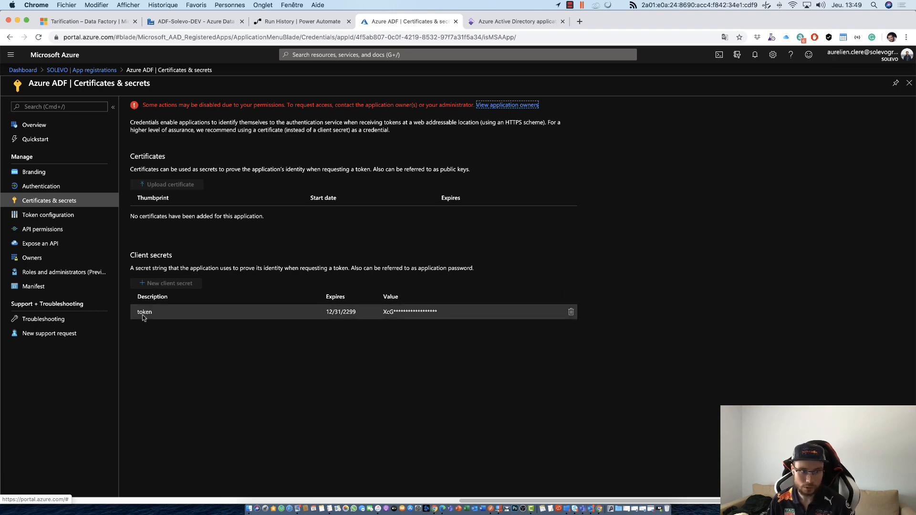
- Locate the linked service's service principal ID and key fields, and revisit the Azure ADF registration's client secrets and API permissions
{"action": "left_click", "coordinate": [508, 21]}
{"action": "left_click", "coordinate": [191, 22]}
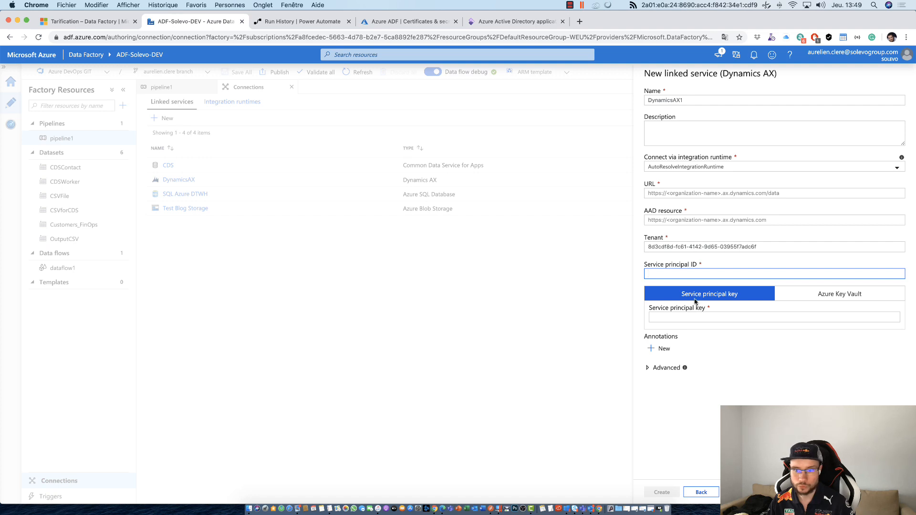
{"action": "left_click", "coordinate": [650, 273]}
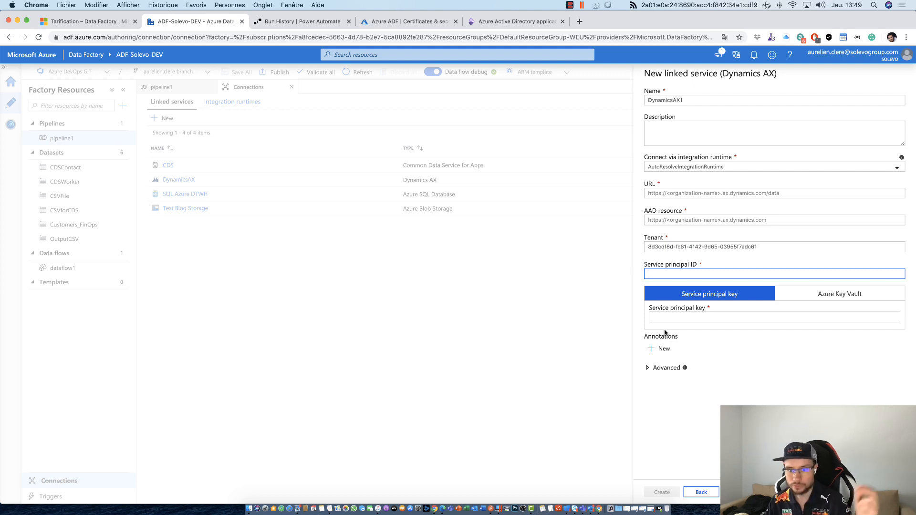
{"action": "left_click", "coordinate": [673, 318]}
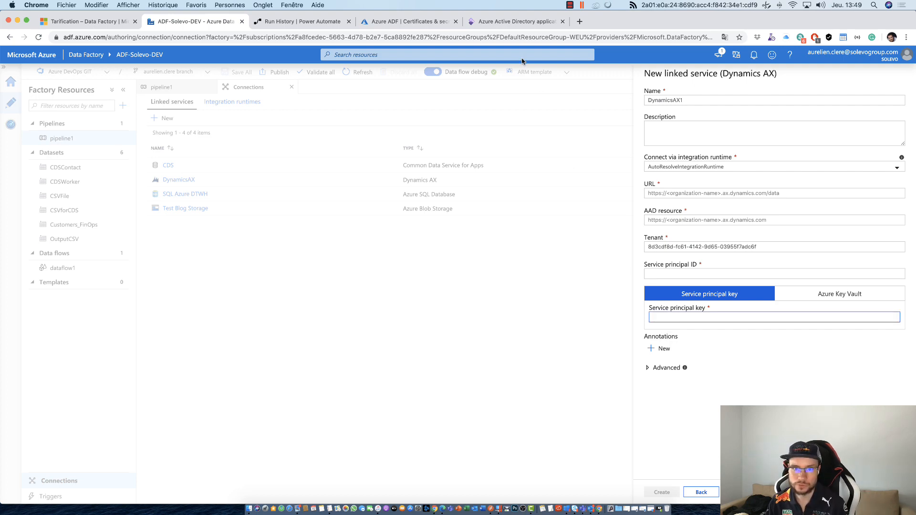
{"action": "left_click", "coordinate": [419, 24]}
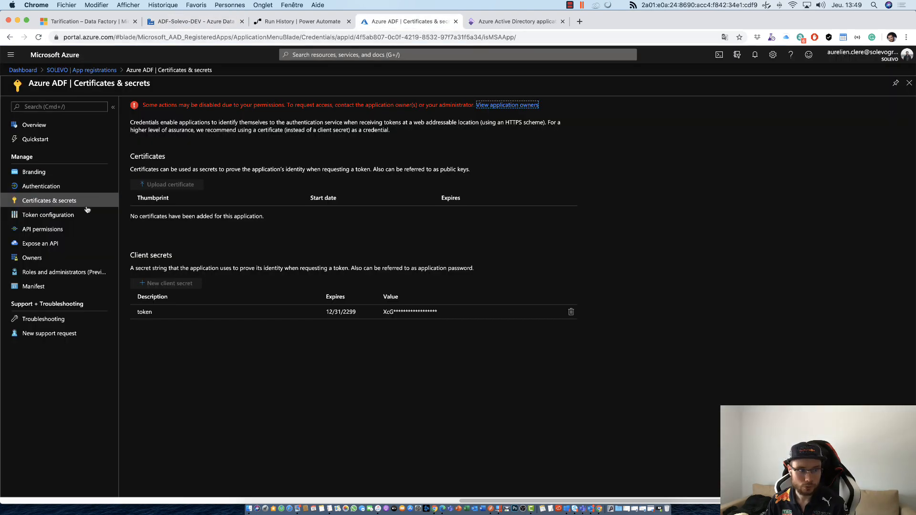
{"action": "left_click", "coordinate": [71, 229]}
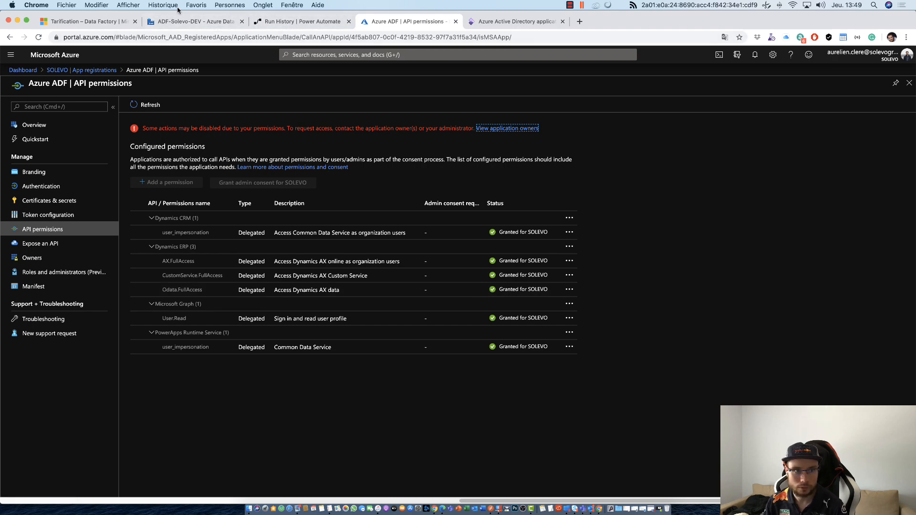
- Abandon the new Dynamics AX linked service in Data Factory, review the existing DynamicsAX linked service's settings and close it without saving
{"action": "left_click", "coordinate": [177, 21]}
{"action": "left_click", "coordinate": [272, 258]}
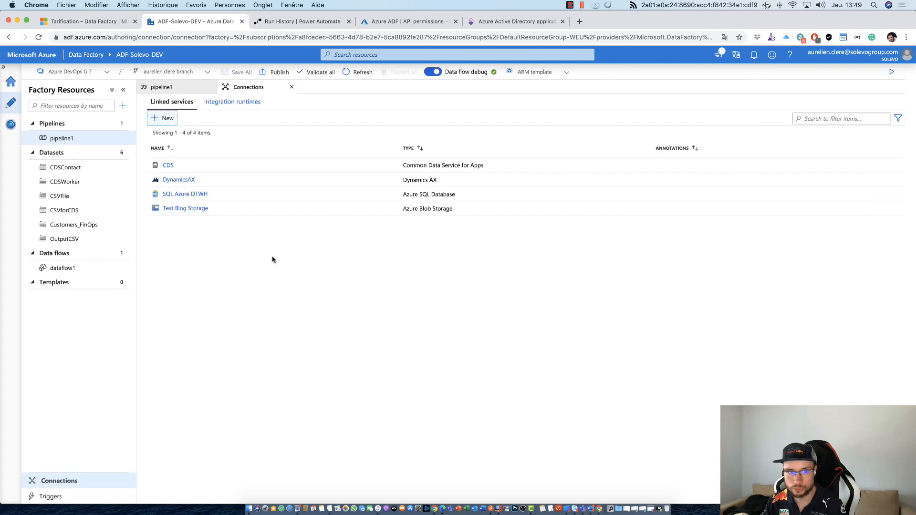
{"action": "left_click", "coordinate": [190, 179]}
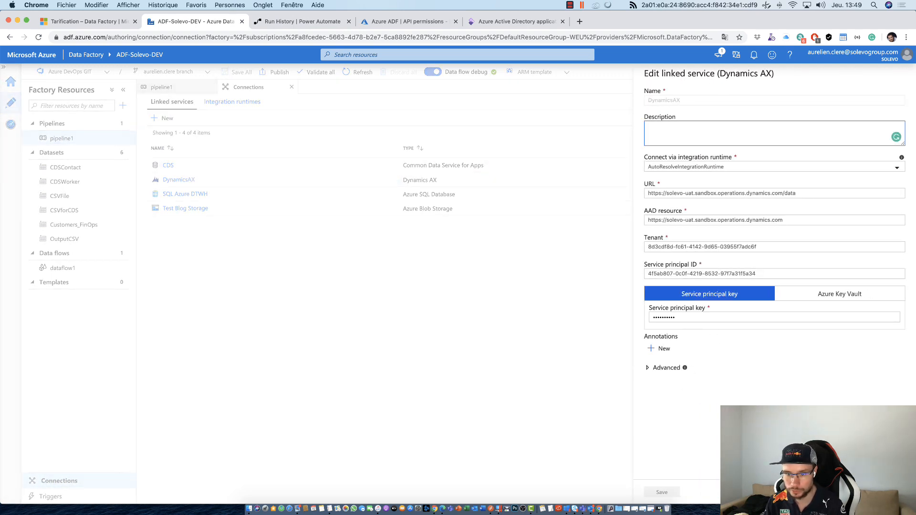
{"action": "left_click", "coordinate": [835, 492]}
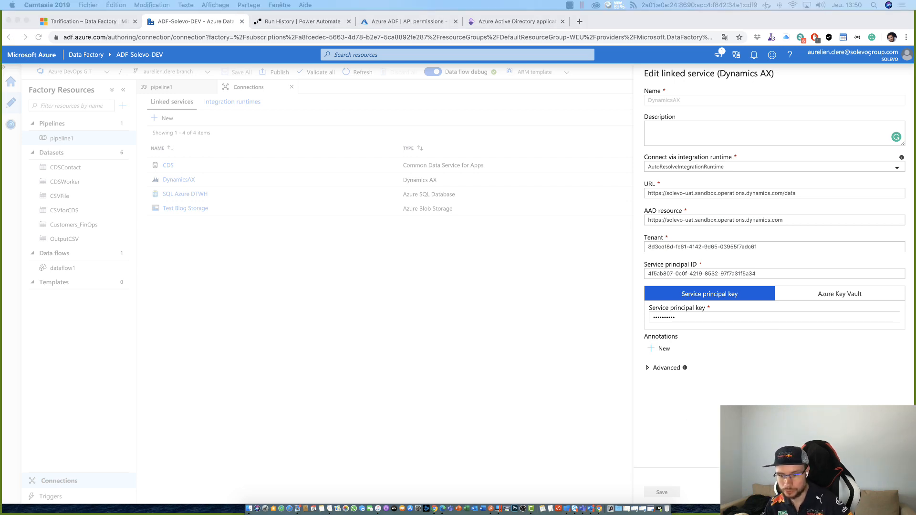
{"action": "left_click", "coordinate": [887, 492]}
{"action": "left_click", "coordinate": [887, 492]}
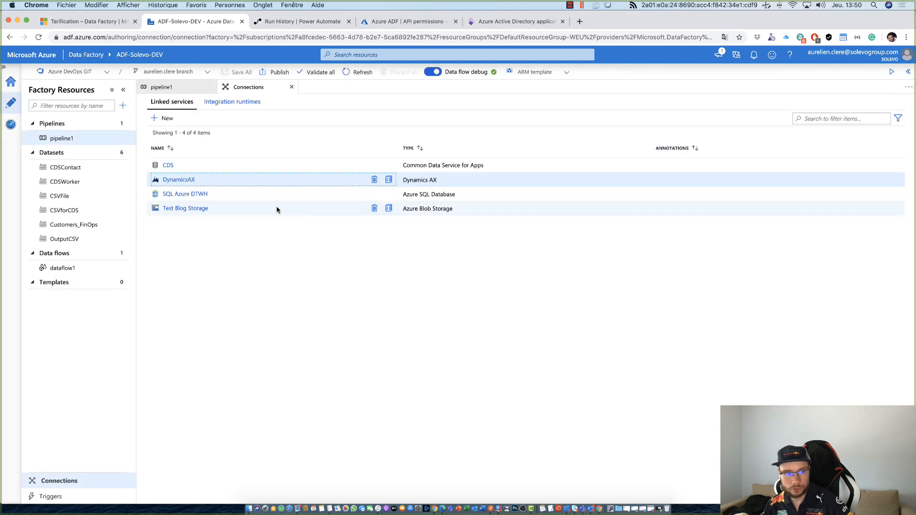
- Open the CDS linked service's settings and highlight its service URI
{"action": "left_click", "coordinate": [169, 166]}
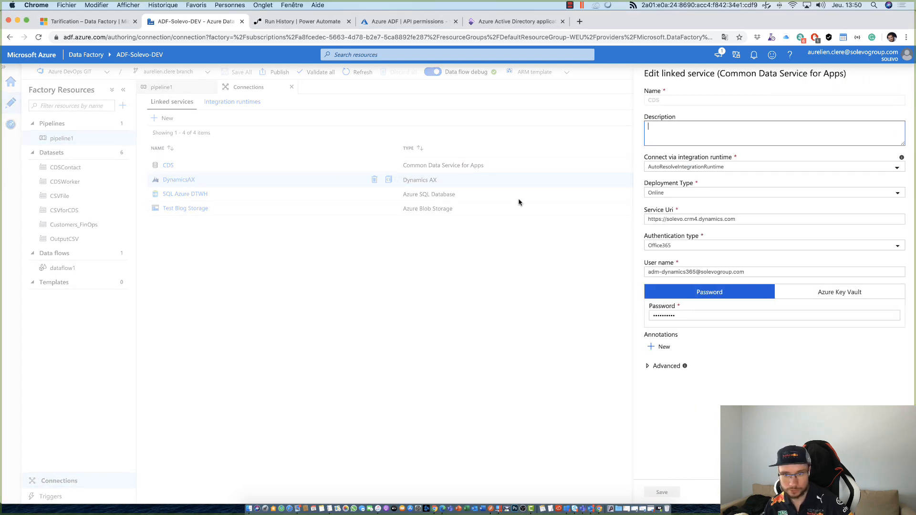
{"action": "left_click_drag", "start_coordinate": [749, 220], "coordinate": [616, 222]}
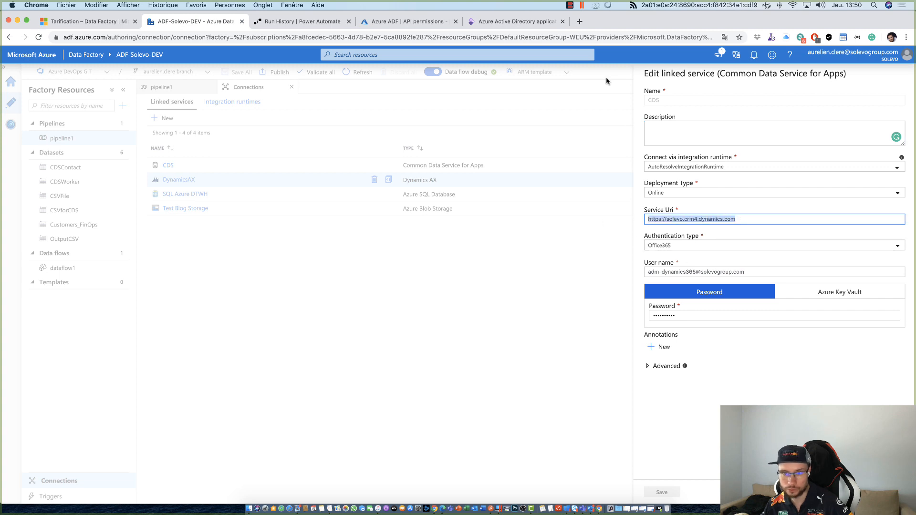
- Check the authentication types available for the CDS linked service, keep Office365, and close its settings without saving
{"action": "left_click", "coordinate": [684, 246]}
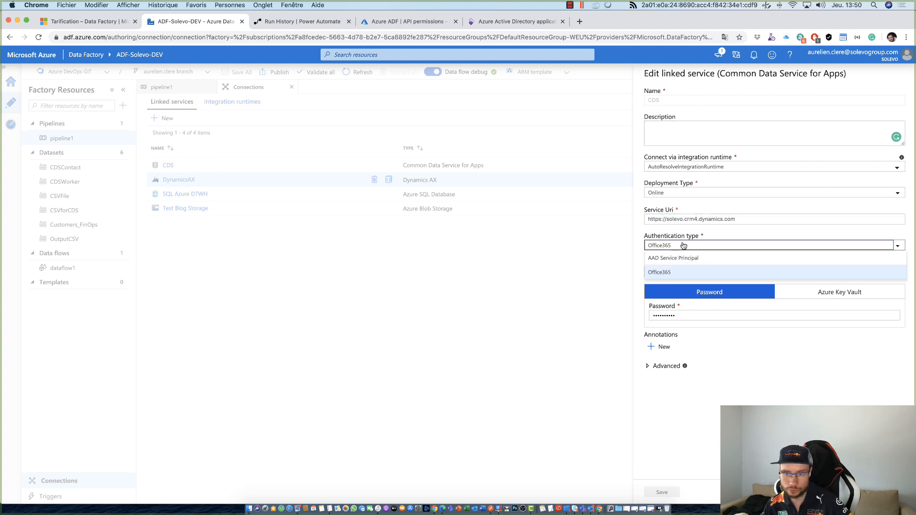
{"action": "left_click", "coordinate": [684, 246]}
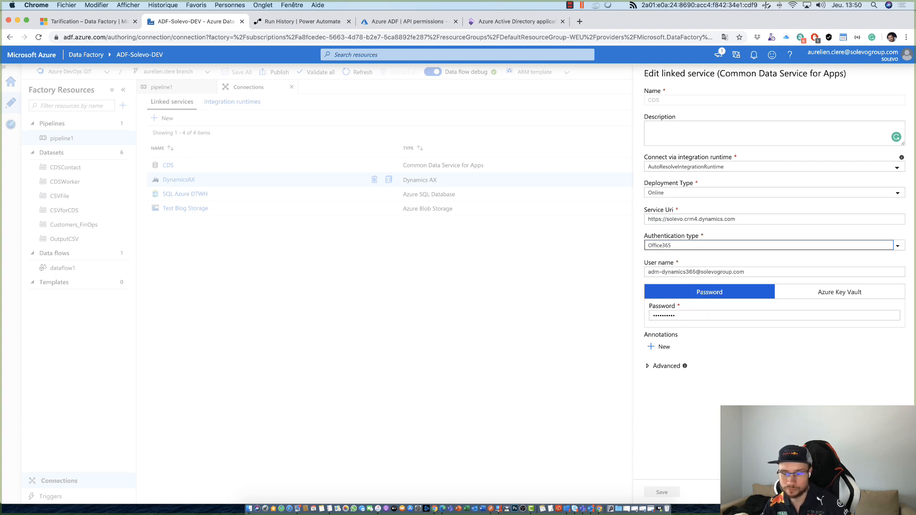
{"action": "left_click", "coordinate": [180, 343]}
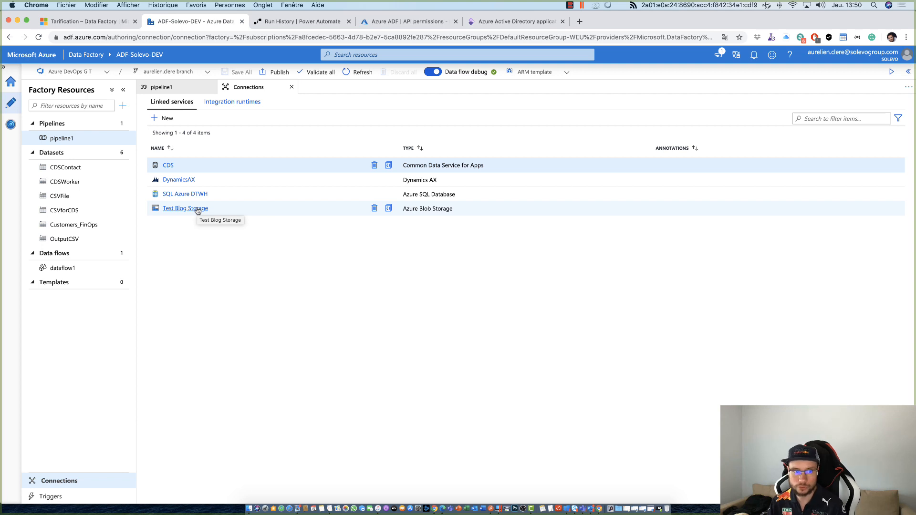
- Look at the CDSContact dataset, and create a new dataset based on the Common Data Service for Apps data store
{"action": "left_click", "coordinate": [72, 171]}
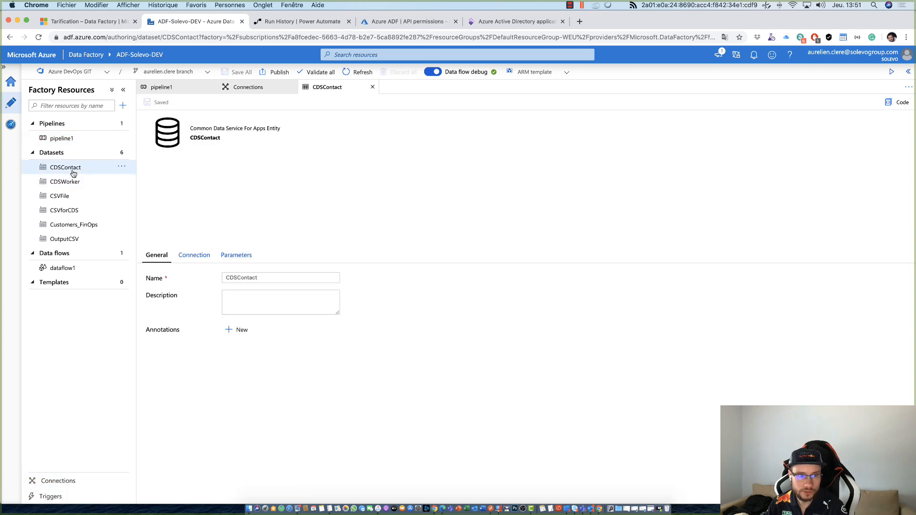
{"action": "left_click", "coordinate": [122, 153]}
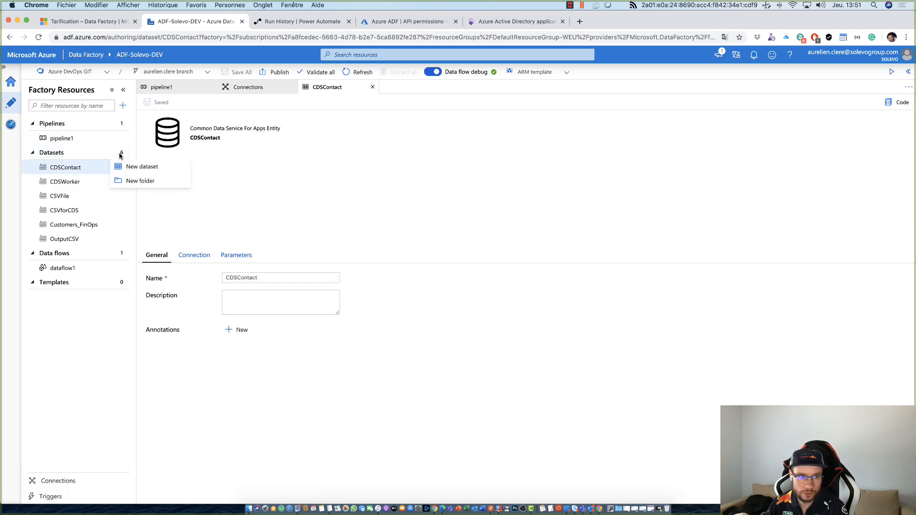
{"action": "left_click", "coordinate": [139, 166]}
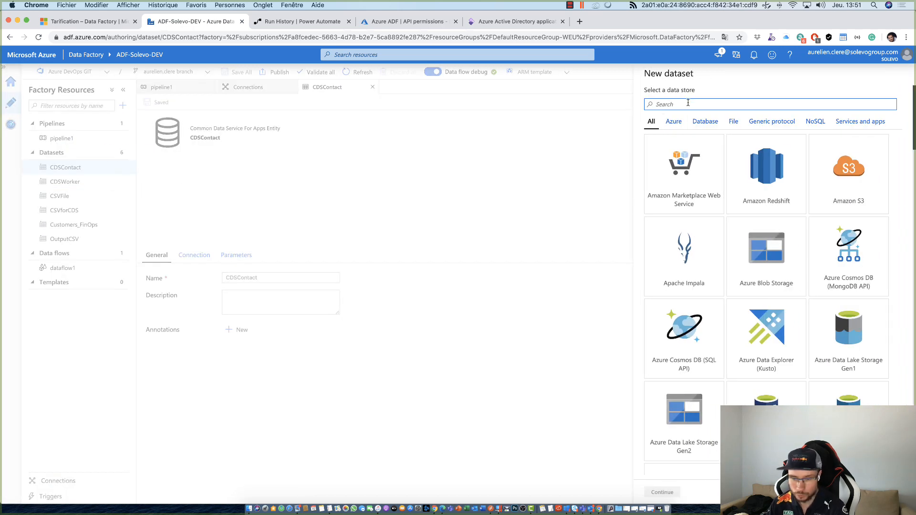
{"action": "type", "text": "CD"}
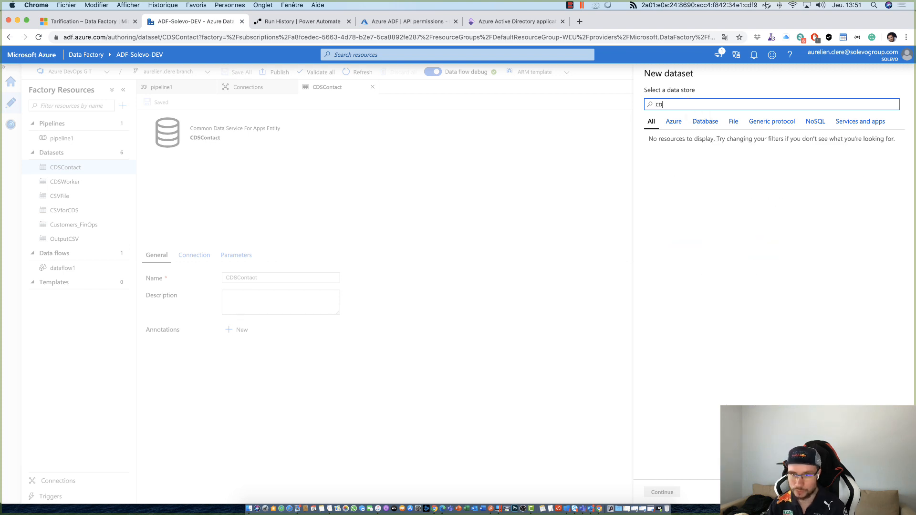
{"action": "type", "text": "S"}
{"action": "key", "text": "BackSpace"}
{"action": "key", "text": "BackSpace"}
{"action": "key", "text": "BackSpace"}
{"action": "type", "text": "Comm"}
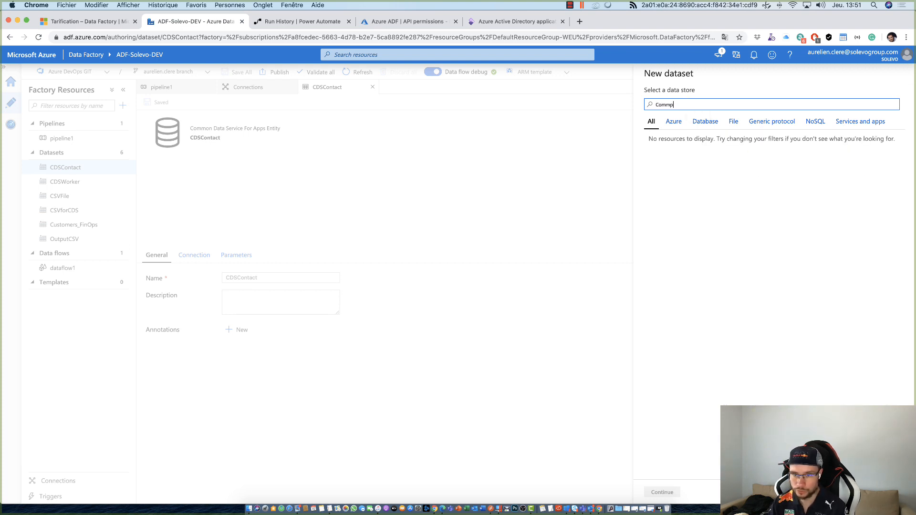
{"action": "left_click", "coordinate": [682, 159]}
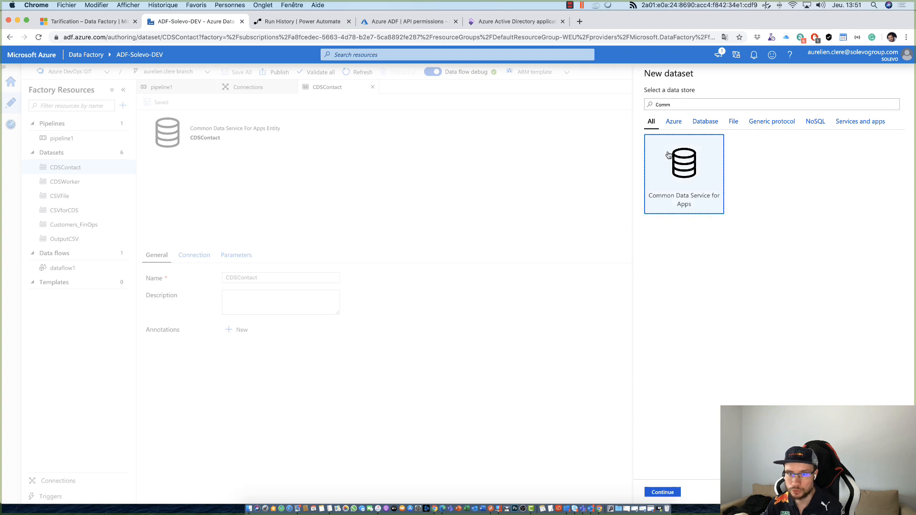
{"action": "left_click", "coordinate": [659, 497]}
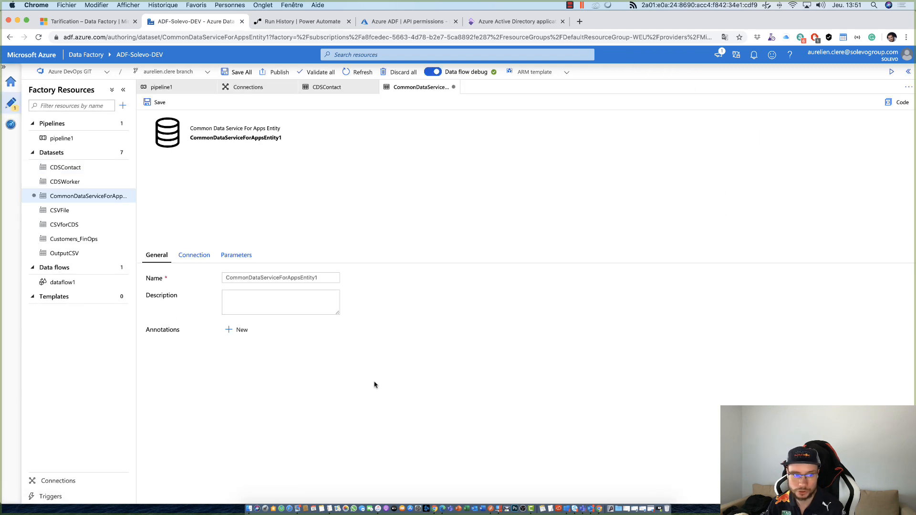
- Connect the new dataset to the CDS linked service with the Compte entity, and preview its data
{"action": "left_click", "coordinate": [177, 255]}
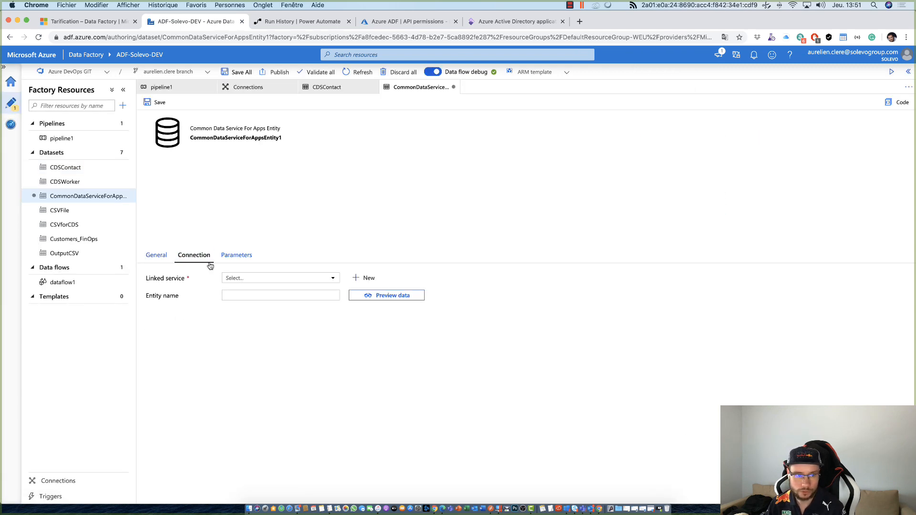
{"action": "left_click", "coordinate": [256, 278]}
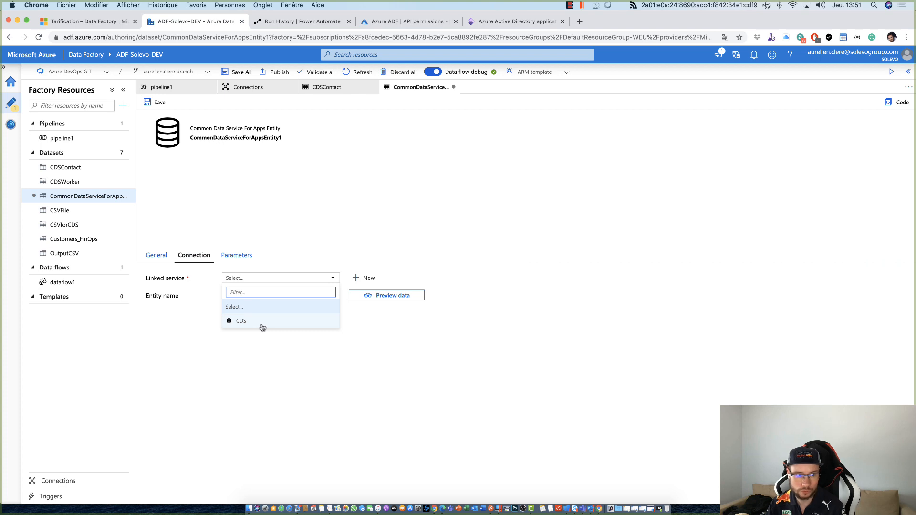
{"action": "left_click", "coordinate": [263, 327]}
{"action": "left_click", "coordinate": [252, 296]}
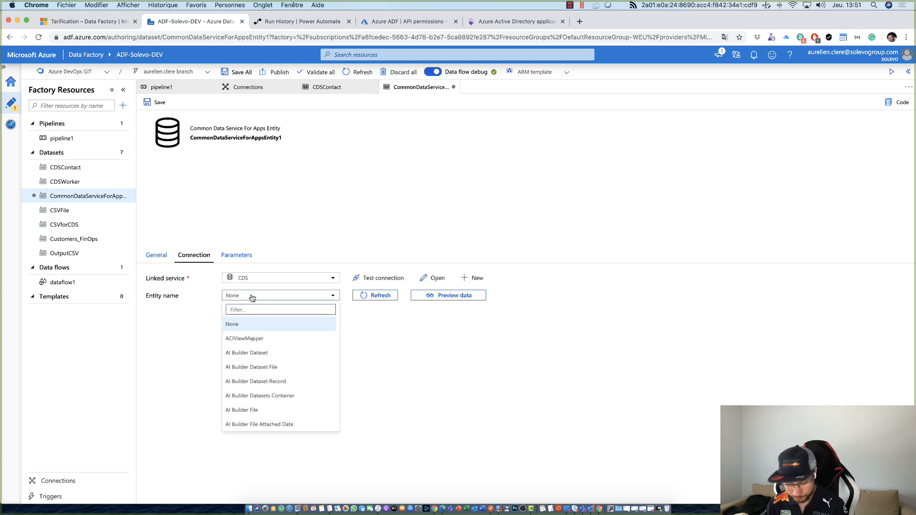
{"action": "type", "text": "Account"}
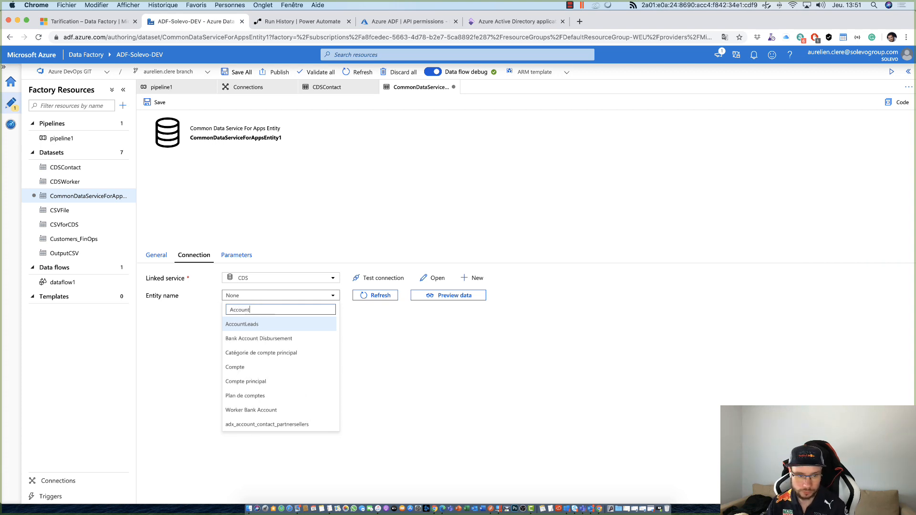
{"action": "left_click", "coordinate": [239, 367]}
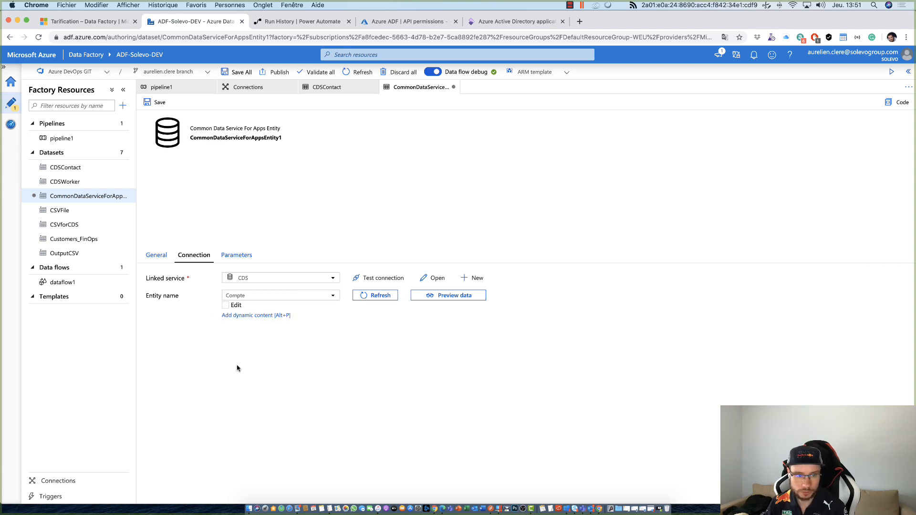
{"action": "left_click", "coordinate": [421, 297]}
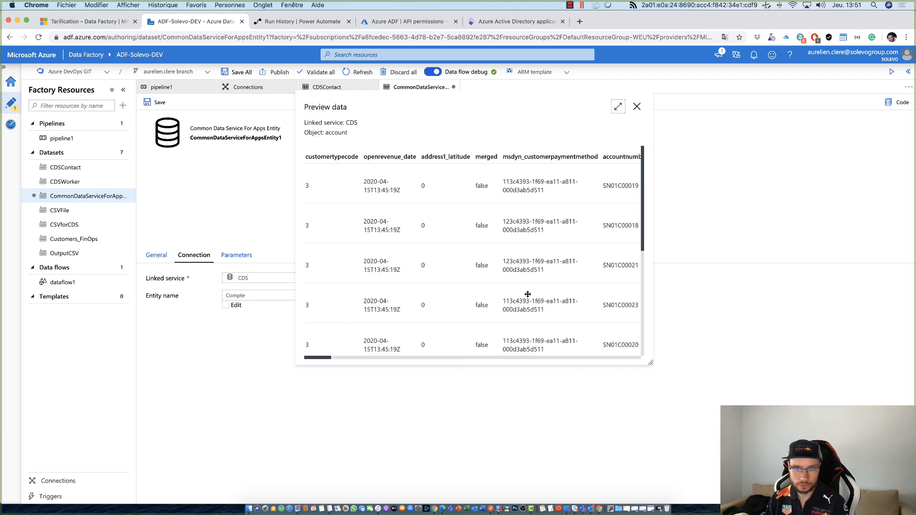
{"action": "left_click", "coordinate": [637, 107]}
- Name the new Common Data Service dataset CDSAccount and save it
{"action": "left_click", "coordinate": [156, 255]}
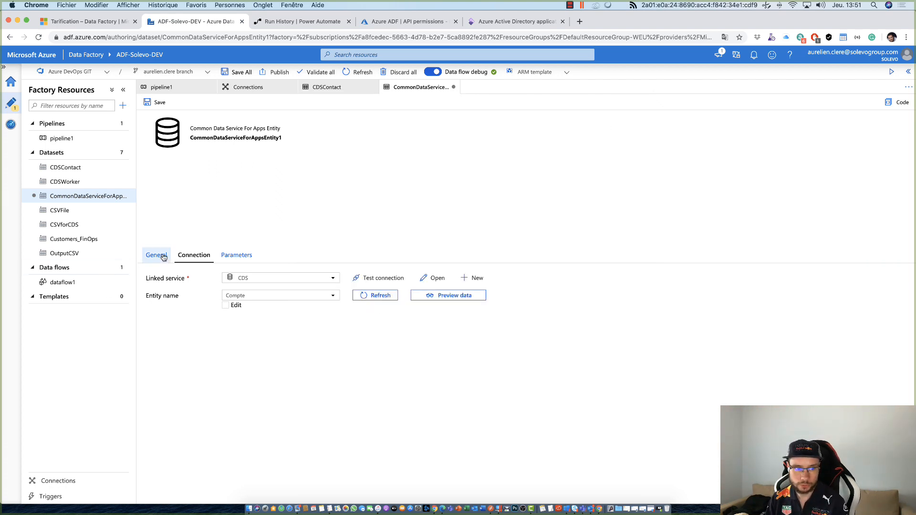
{"action": "left_click_drag", "start_coordinate": [340, 278], "coordinate": [111, 279]}
{"action": "type", "text": "C"}
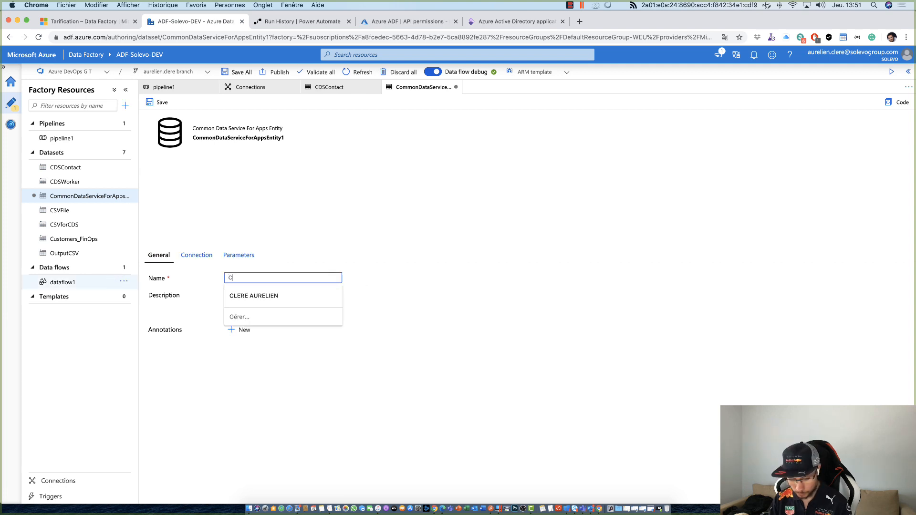
{"action": "type", "text": "DSAccount"}
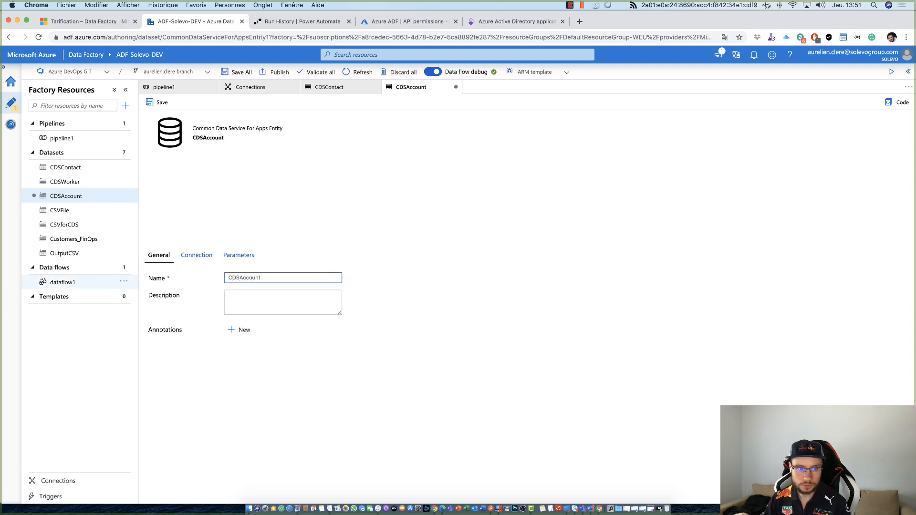
{"action": "left_click", "coordinate": [159, 103]}
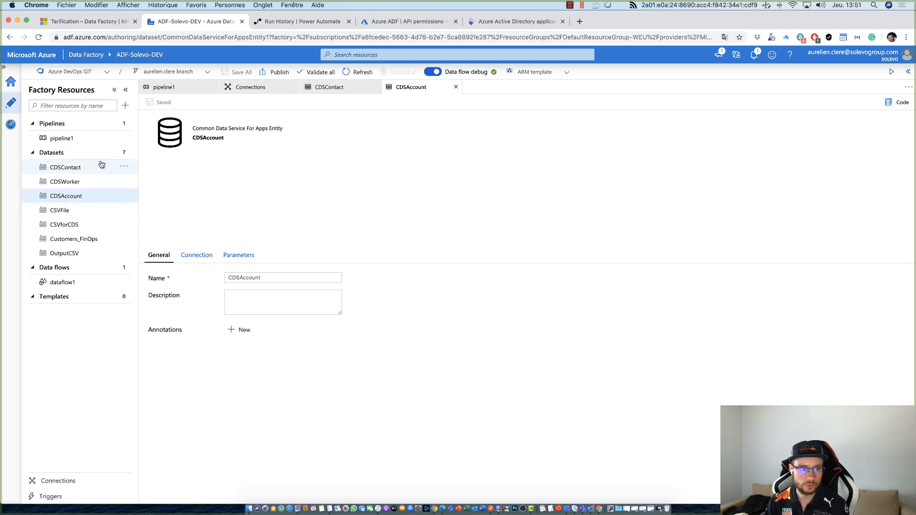
- Create another new dataset based on the Dynamics AX data store
{"action": "left_click", "coordinate": [124, 153]}
{"action": "left_click", "coordinate": [142, 166]}
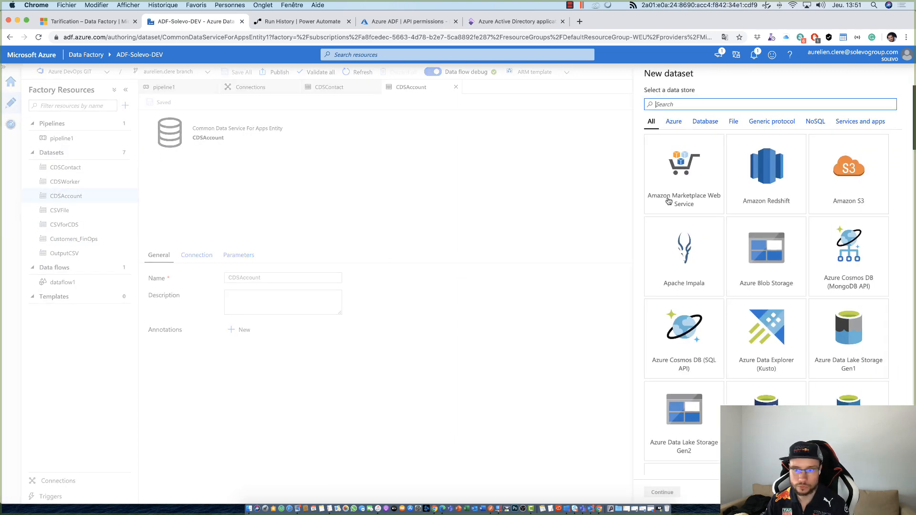
{"action": "type", "text": "Dynami"}
{"action": "type", "text": "cs"}
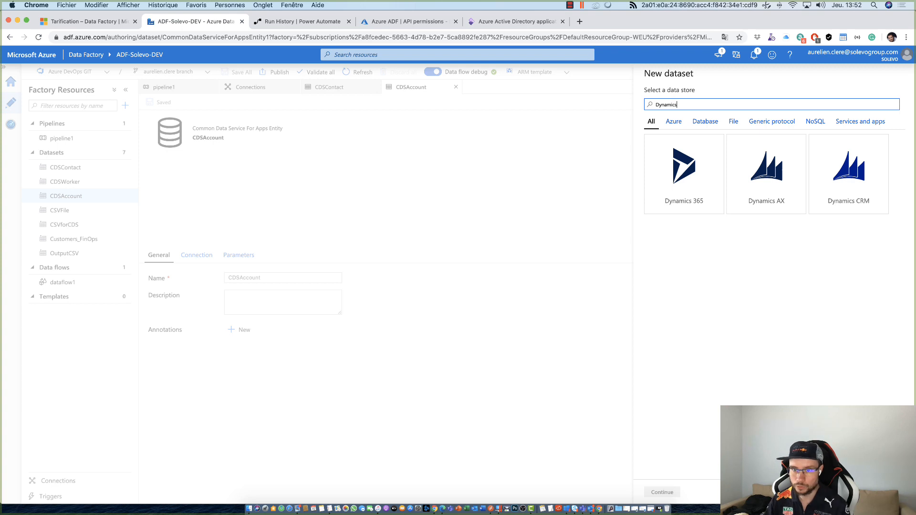
{"action": "left_click", "coordinate": [774, 194]}
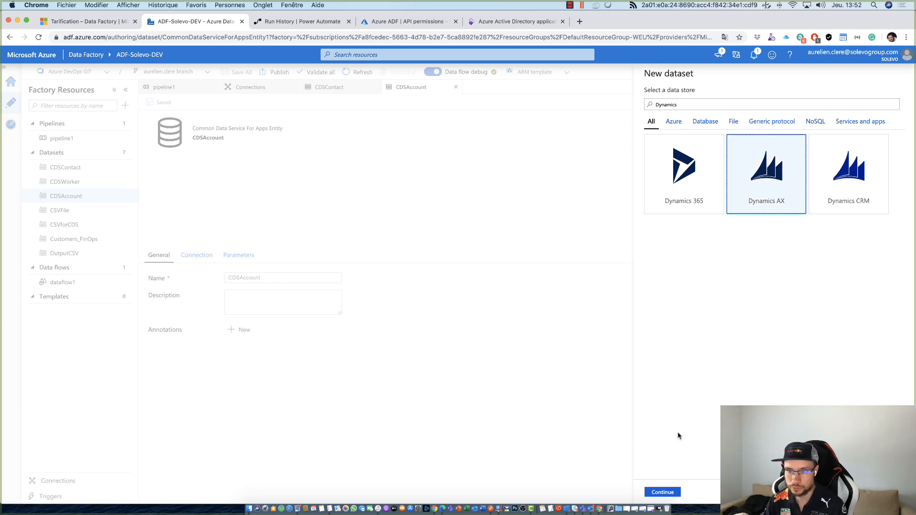
{"action": "left_click", "coordinate": [663, 492]}
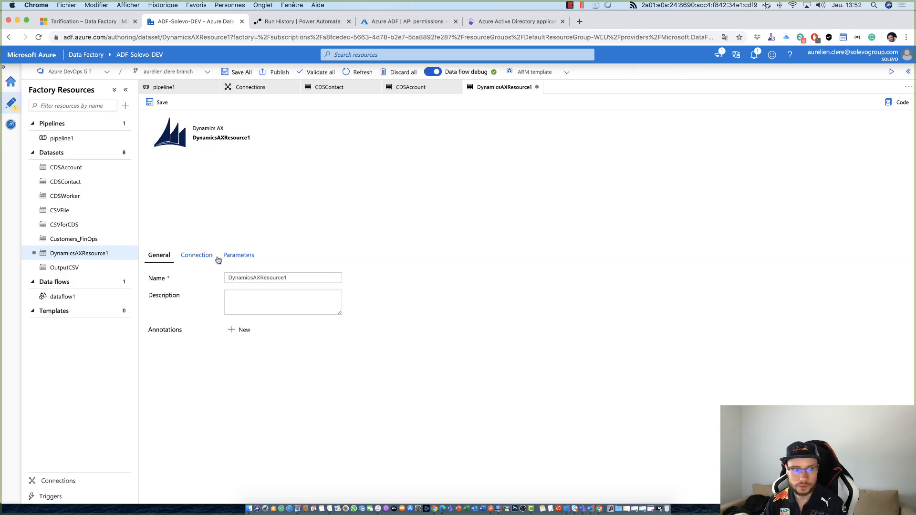
- Set the Dynamics AX dataset's linked service to DynamicsAX
{"action": "left_click", "coordinate": [200, 256]}
{"action": "left_click", "coordinate": [258, 278]}
{"action": "left_click", "coordinate": [257, 319]}
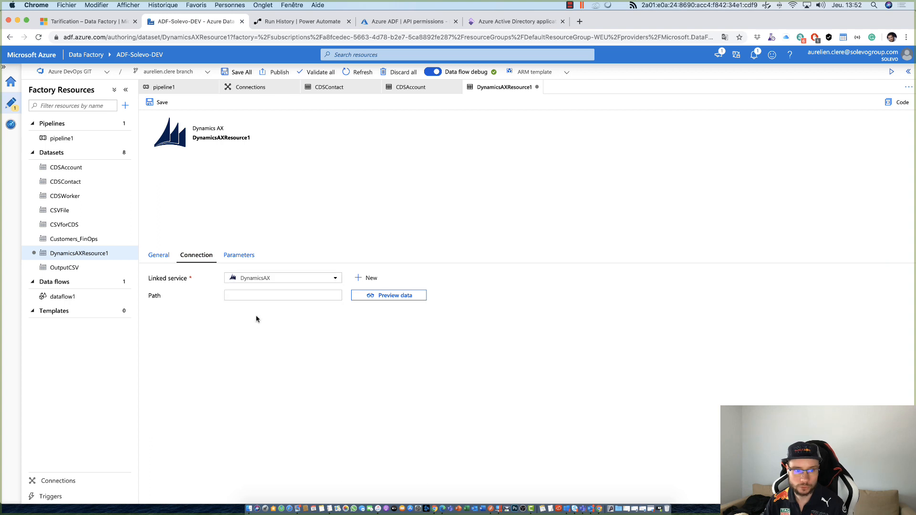
- Look through the available Dynamics AX entities for the dataset's path
{"action": "left_click", "coordinate": [265, 299]}
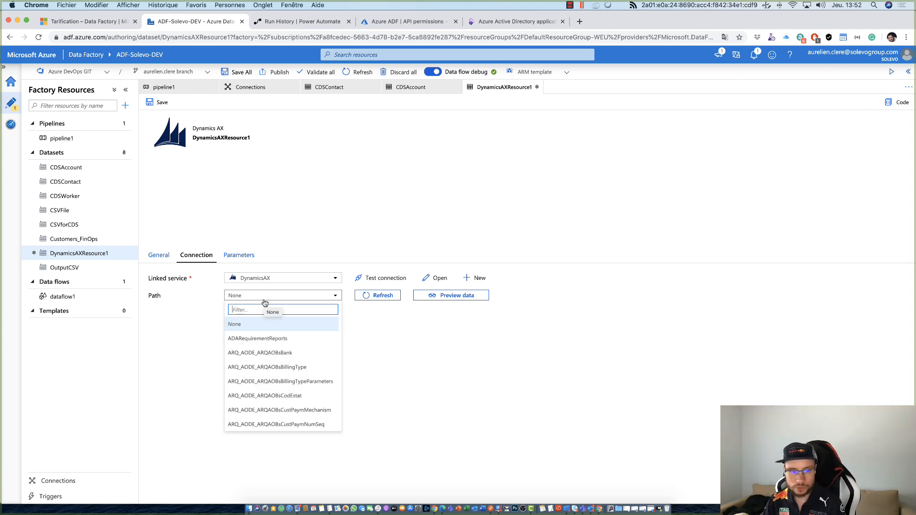
{"action": "scroll", "coordinate": [290, 374], "scroll_direction": "down", "scroll_amount": 5}
{"action": "left_click", "coordinate": [340, 325]}
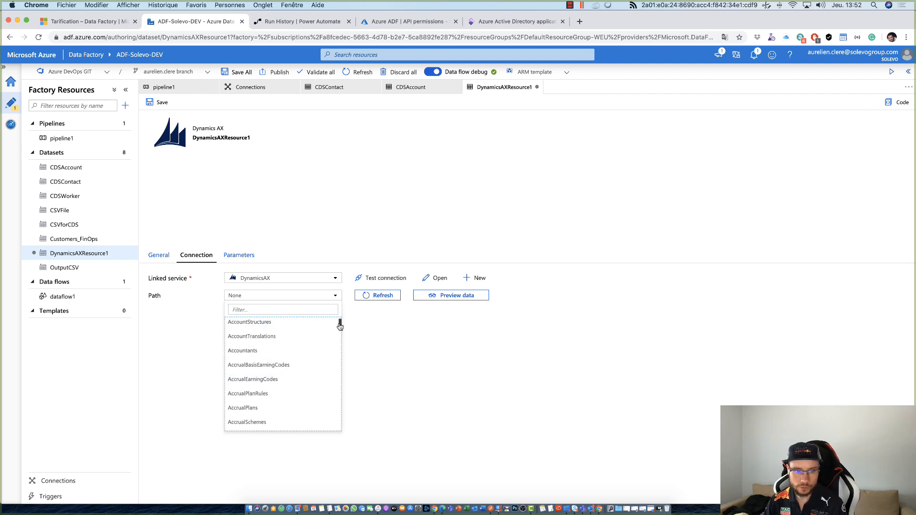
{"action": "left_click_drag", "start_coordinate": [339, 326], "coordinate": [338, 385]}
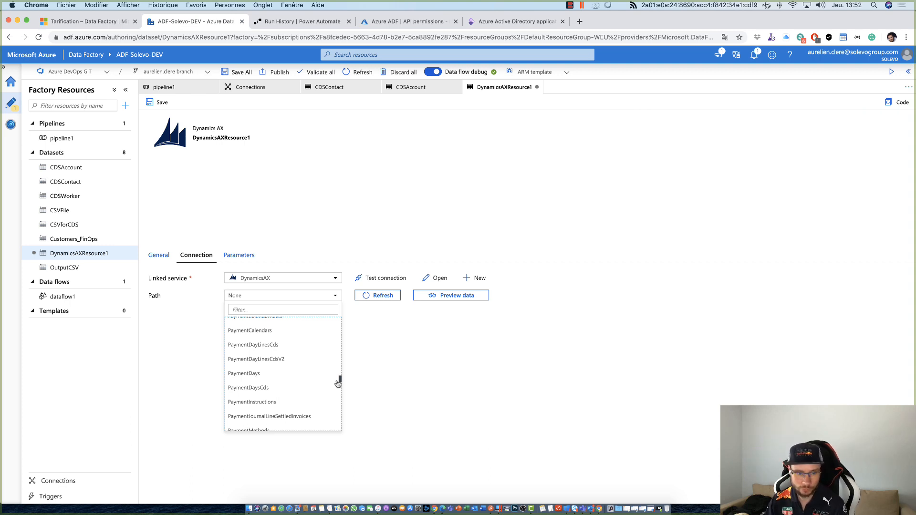
{"action": "left_click_drag", "start_coordinate": [338, 384], "coordinate": [340, 381]}
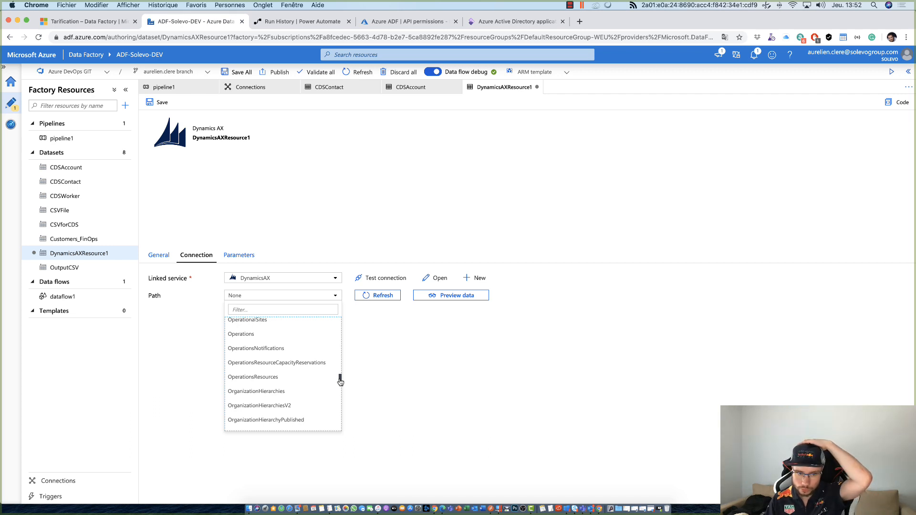
{"action": "left_click_drag", "start_coordinate": [340, 382], "coordinate": [341, 383]}
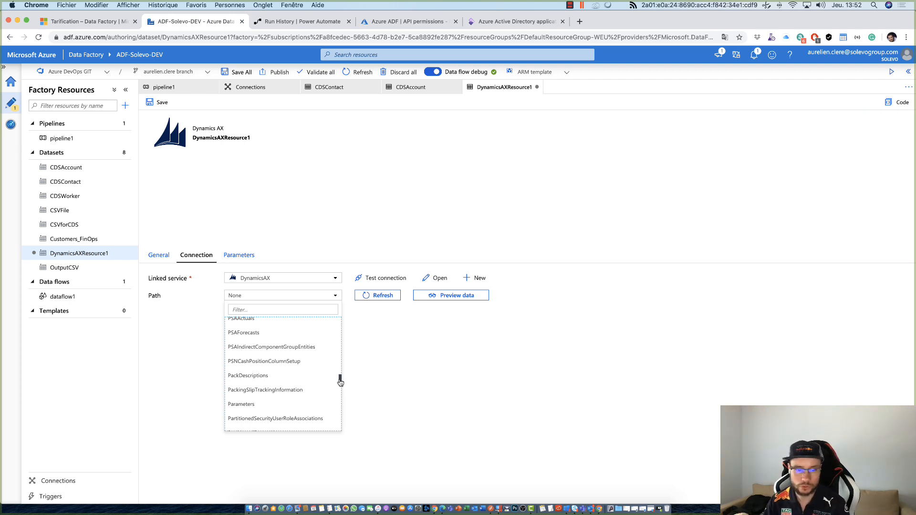
{"action": "scroll", "coordinate": [293, 377], "scroll_direction": "down", "scroll_amount": 5}
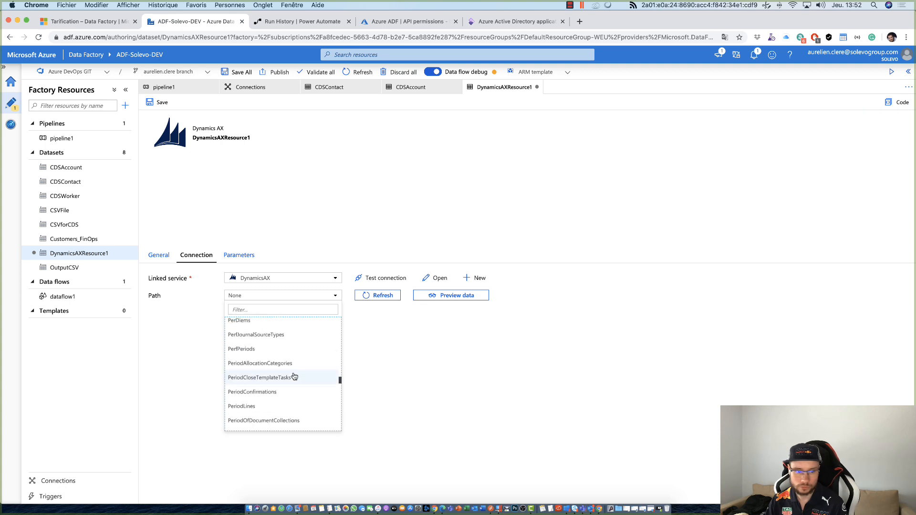
{"action": "scroll", "coordinate": [295, 377], "scroll_direction": "down", "scroll_amount": 3}
{"action": "scroll", "coordinate": [294, 377], "scroll_direction": "down", "scroll_amount": 3}
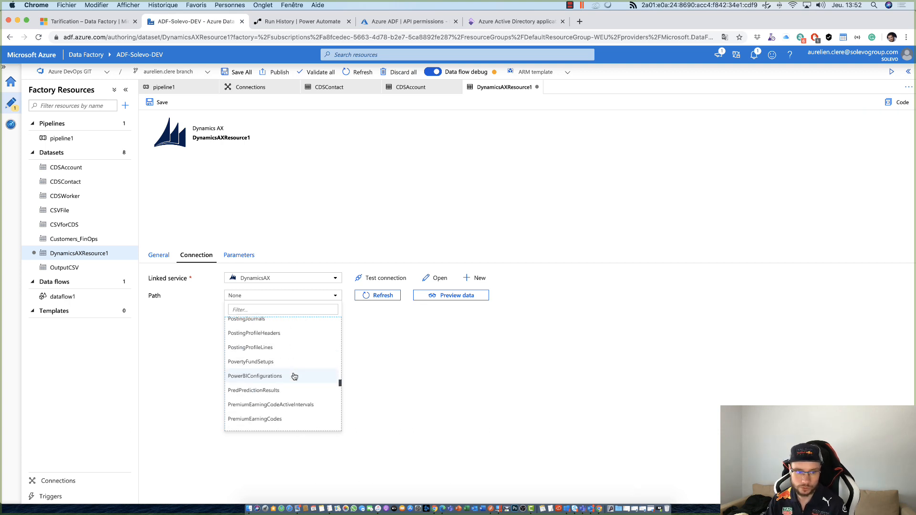
{"action": "scroll", "coordinate": [294, 378], "scroll_direction": "down", "scroll_amount": 5}
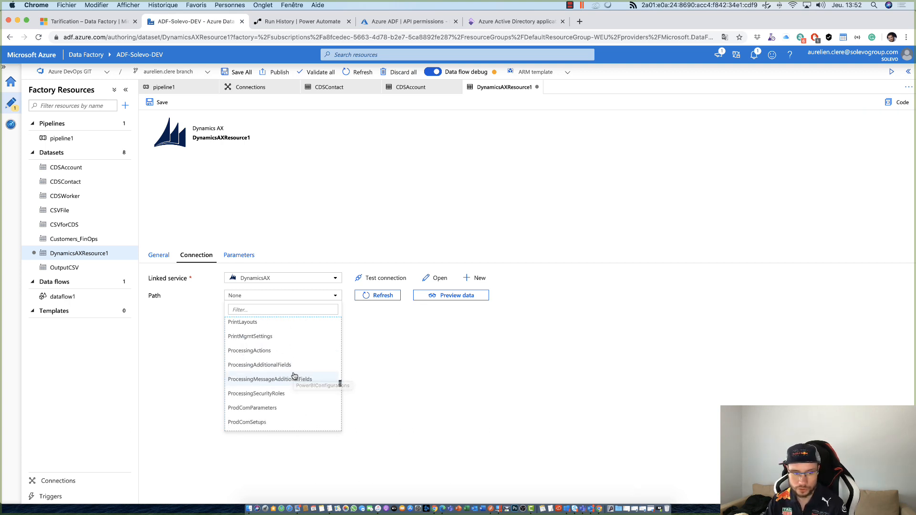
{"action": "scroll", "coordinate": [295, 377], "scroll_direction": "down", "scroll_amount": 5}
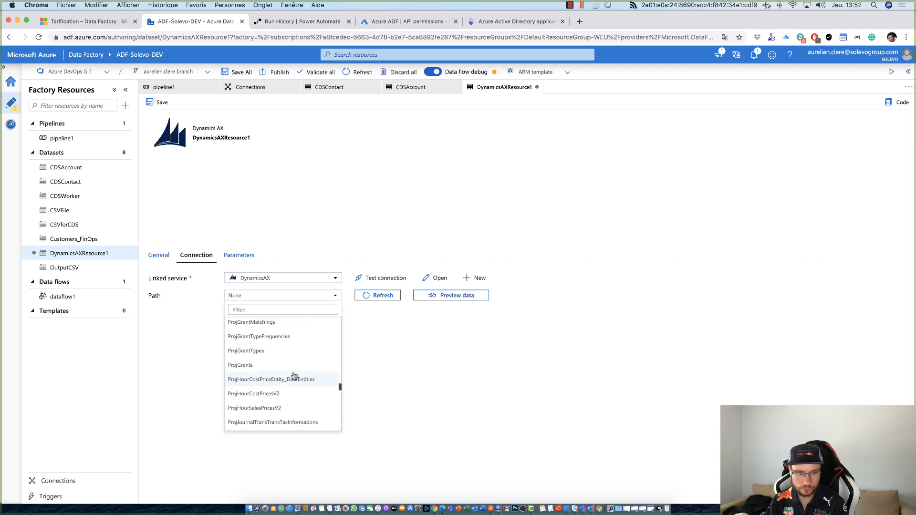
- Find the vendor entities, set the dataset's path to VendorsV2, and preview its data
{"action": "left_click", "coordinate": [259, 310]}
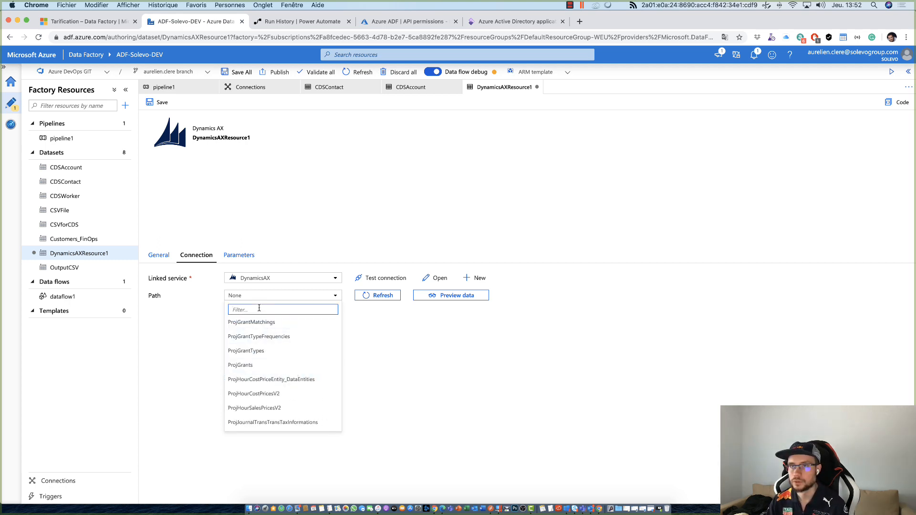
{"action": "type", "text": "Vendors"}
{"action": "scroll", "coordinate": [283, 373], "scroll_direction": "down", "scroll_amount": 2}
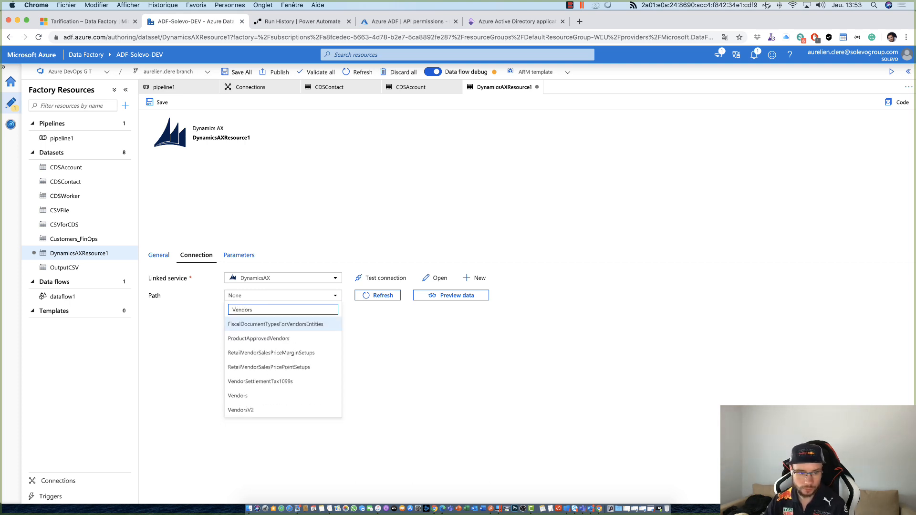
{"action": "left_click", "coordinate": [251, 412]}
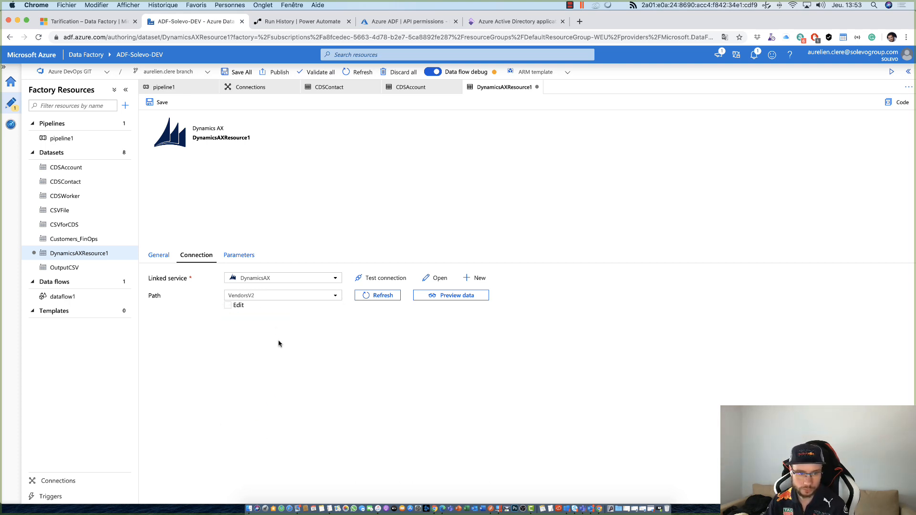
{"action": "left_click", "coordinate": [448, 295]}
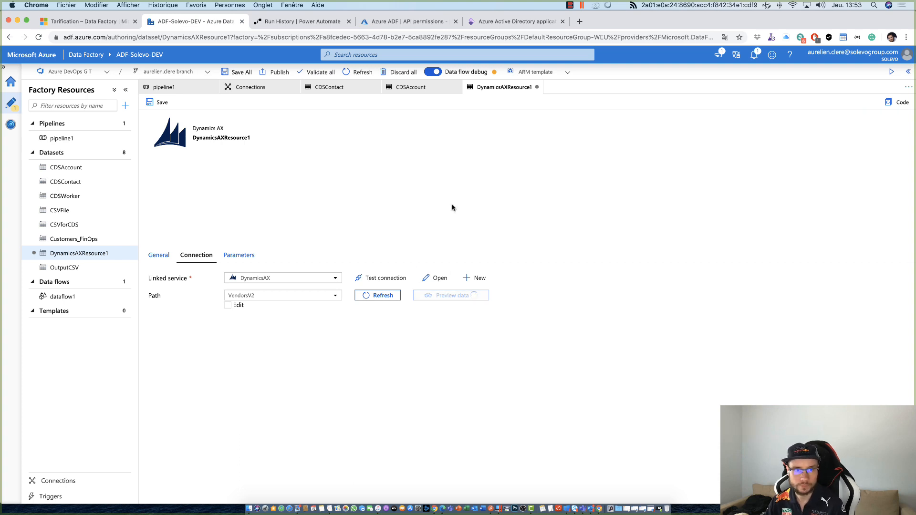
{"action": "scroll", "coordinate": [429, 291], "scroll_direction": "down", "scroll_amount": 1}
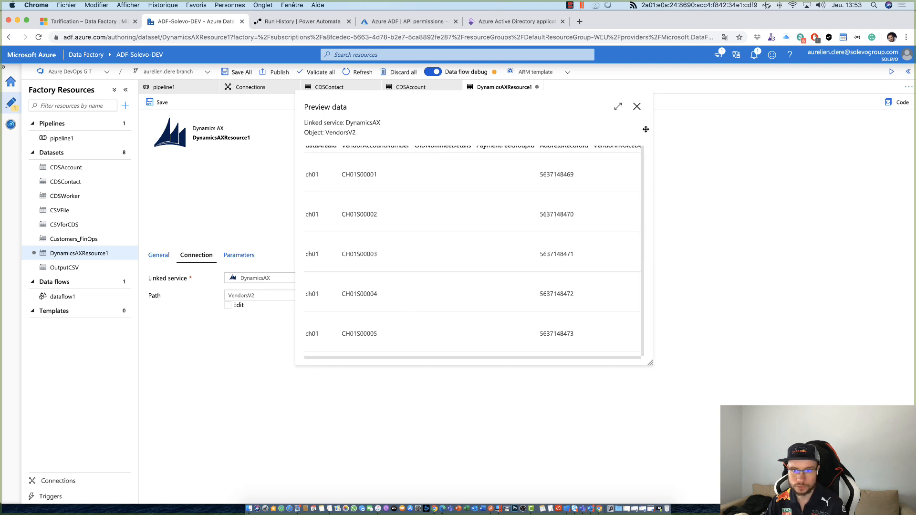
{"action": "left_click", "coordinate": [638, 109]}
- Save the Dynamics AX dataset, including its new name VendorsAX
{"action": "left_click", "coordinate": [162, 103]}
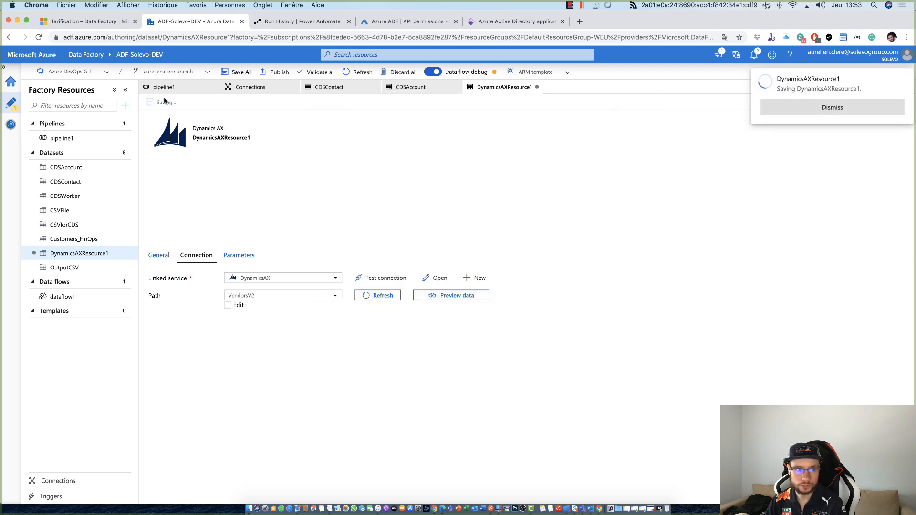
{"action": "left_click", "coordinate": [168, 264]}
{"action": "left_click_drag", "start_coordinate": [296, 276], "coordinate": [182, 272]}
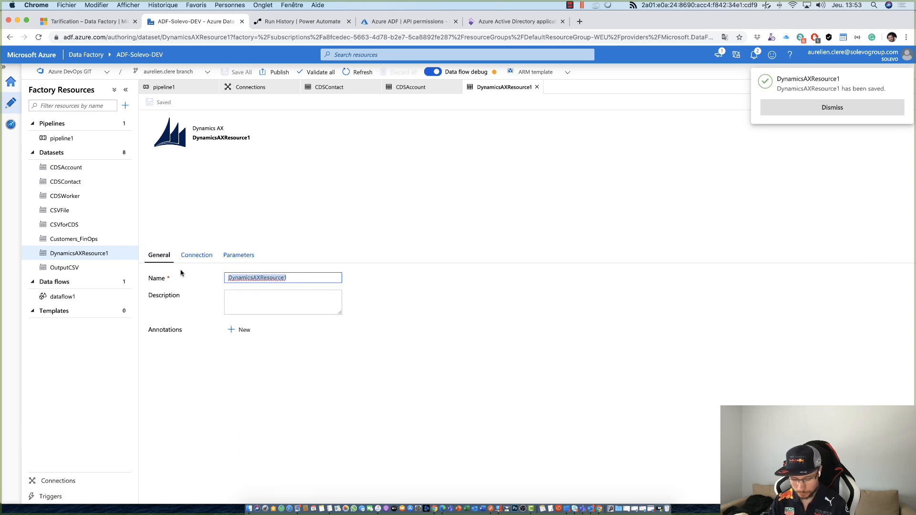
{"action": "type", "text": "VendorsAX"}
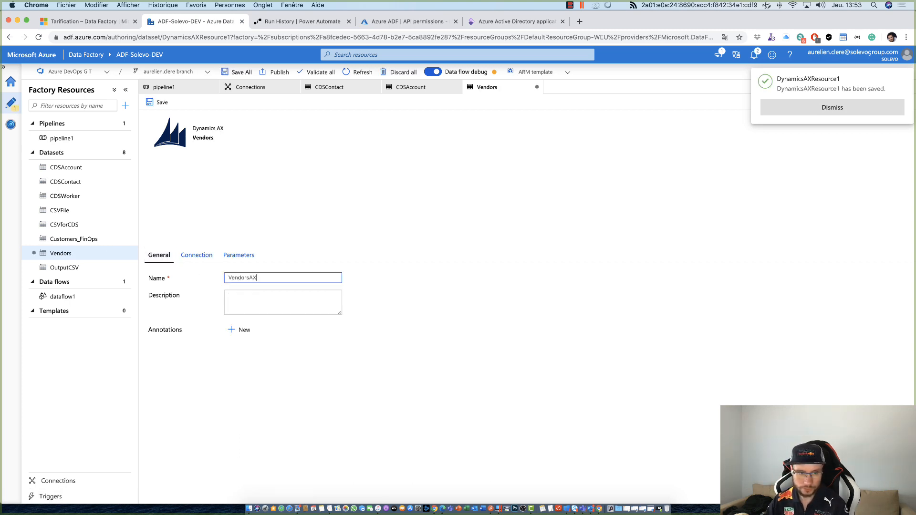
{"action": "key", "text": "Tab"}
{"action": "left_click", "coordinate": [163, 103]}
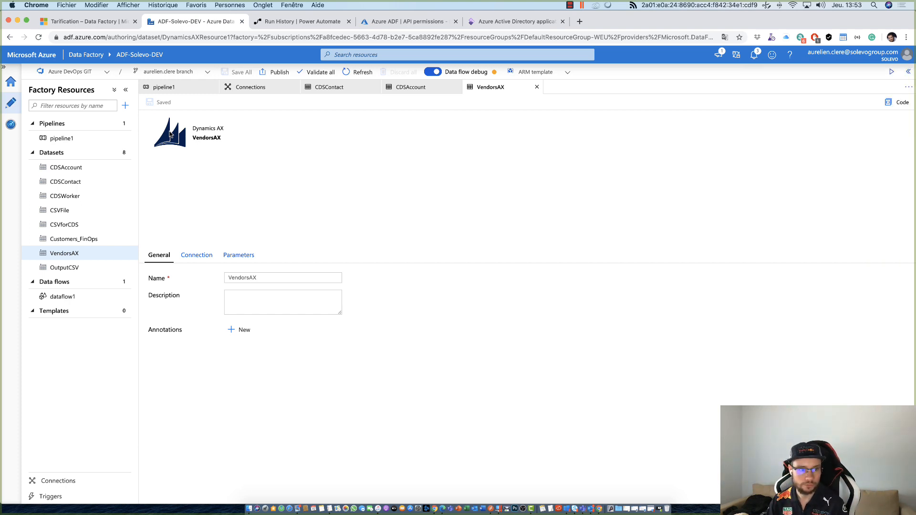
- Start another new dataset based on Azure Blob Storage with the DelimitedText format
{"action": "mouse_move", "coordinate": [124, 158]}
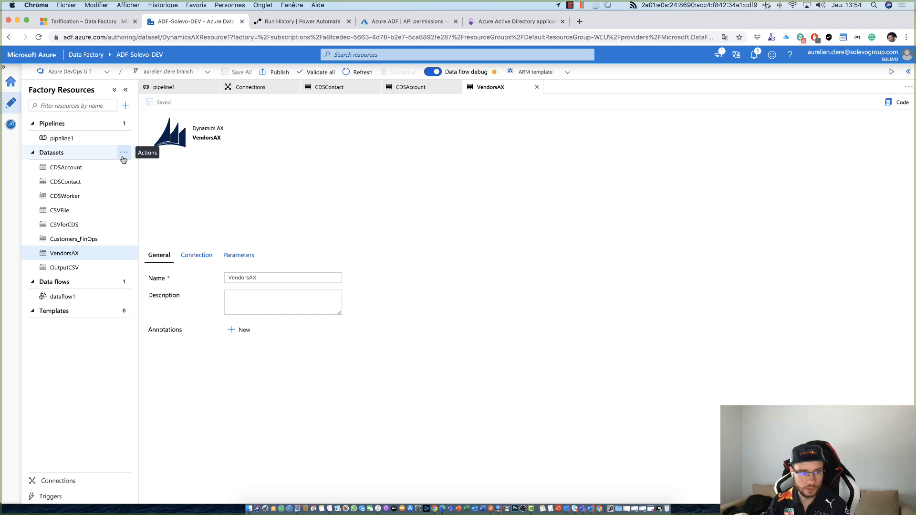
{"action": "left_click", "coordinate": [124, 153]}
{"action": "left_click", "coordinate": [210, 424]}
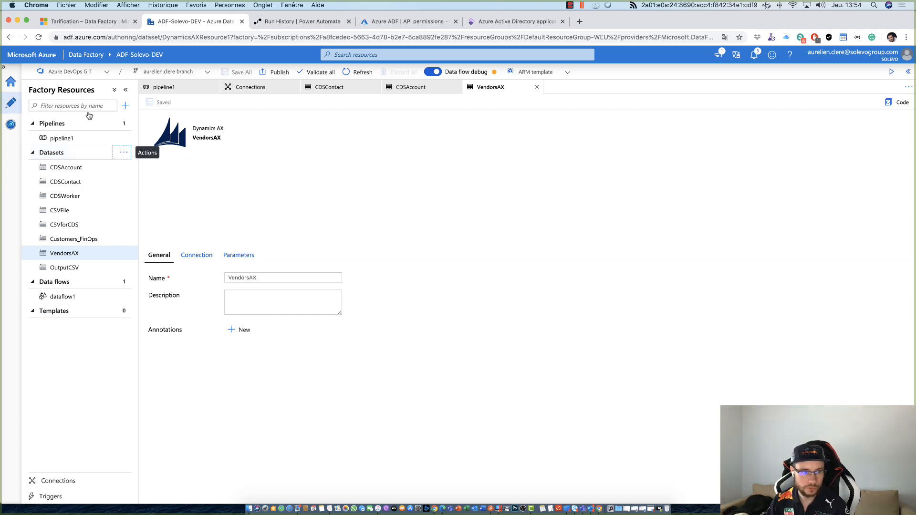
{"action": "left_click", "coordinate": [125, 153]}
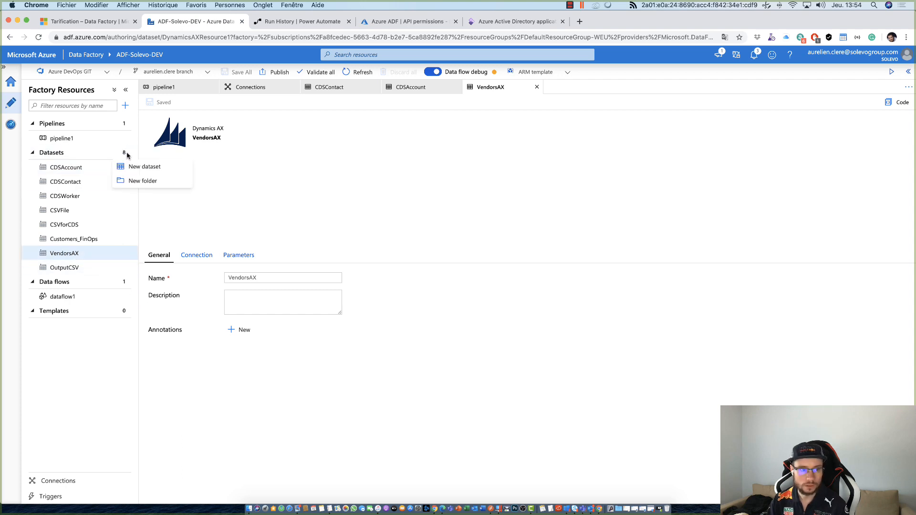
{"action": "left_click", "coordinate": [146, 167]}
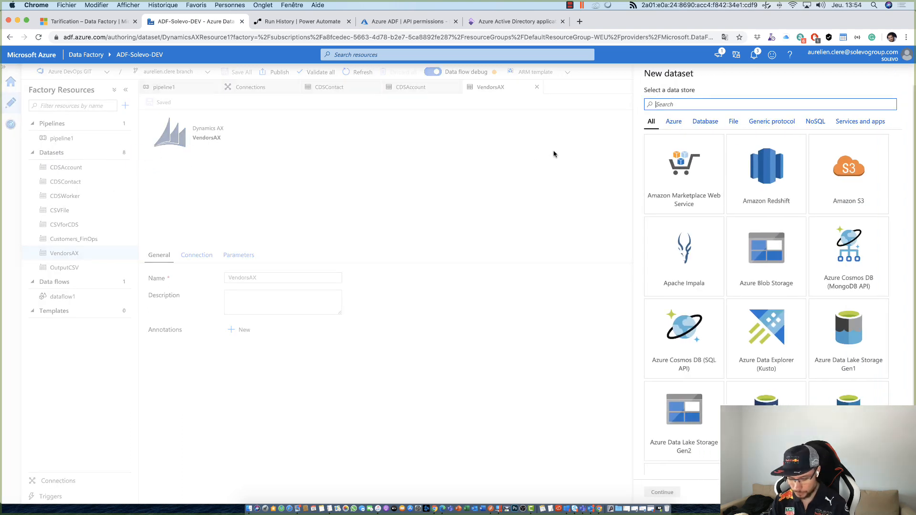
{"action": "type", "text": "Blob"}
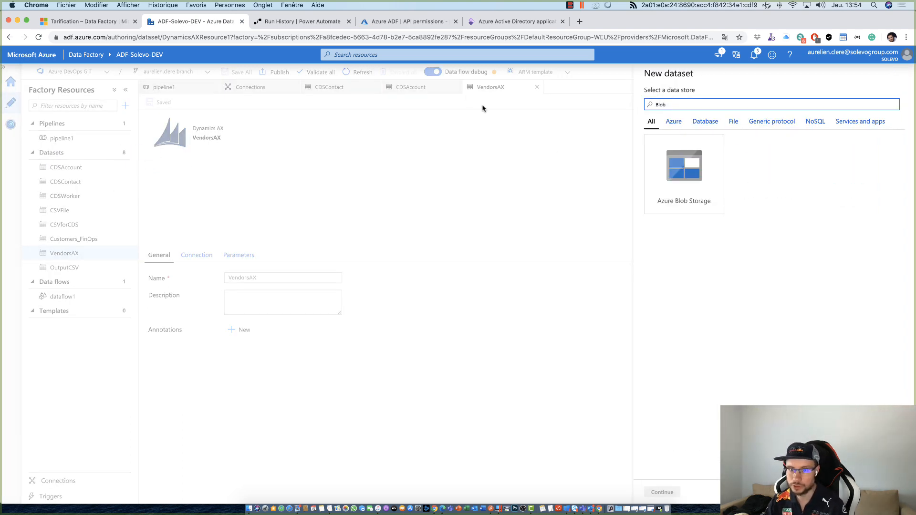
{"action": "left_click", "coordinate": [710, 148]}
{"action": "double_click", "coordinate": [709, 148]}
{"action": "left_click", "coordinate": [765, 143]}
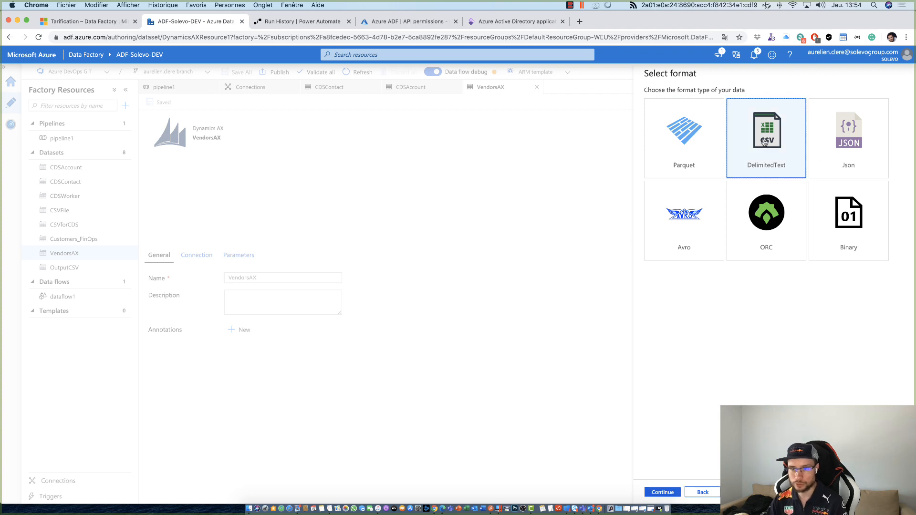
{"action": "left_click", "coordinate": [663, 492]}
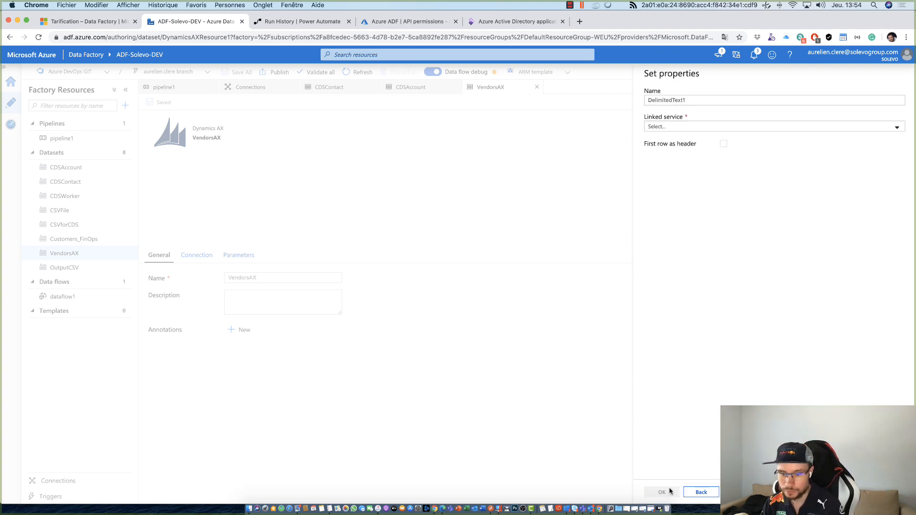
- Set the delimited text dataset's linked service to Test Blog Storage and its file path container to axdtwh
{"action": "left_click", "coordinate": [673, 129]}
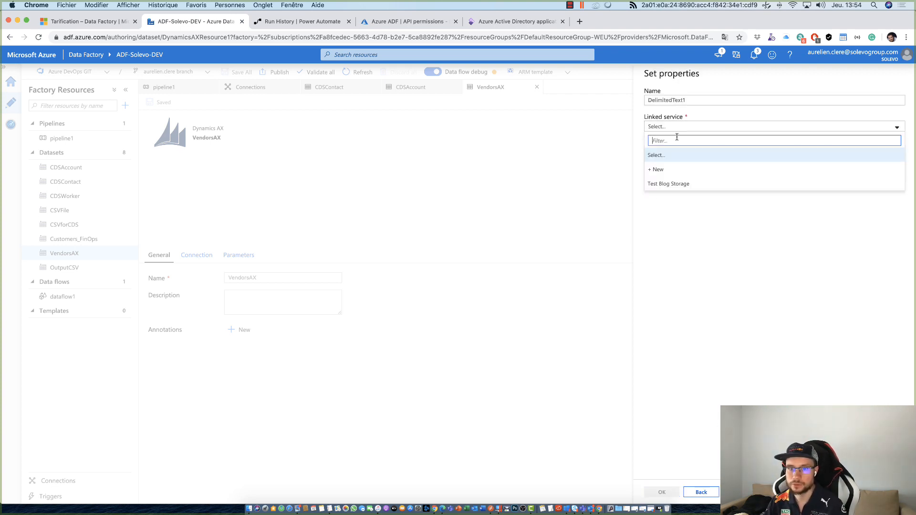
{"action": "left_click", "coordinate": [683, 190]}
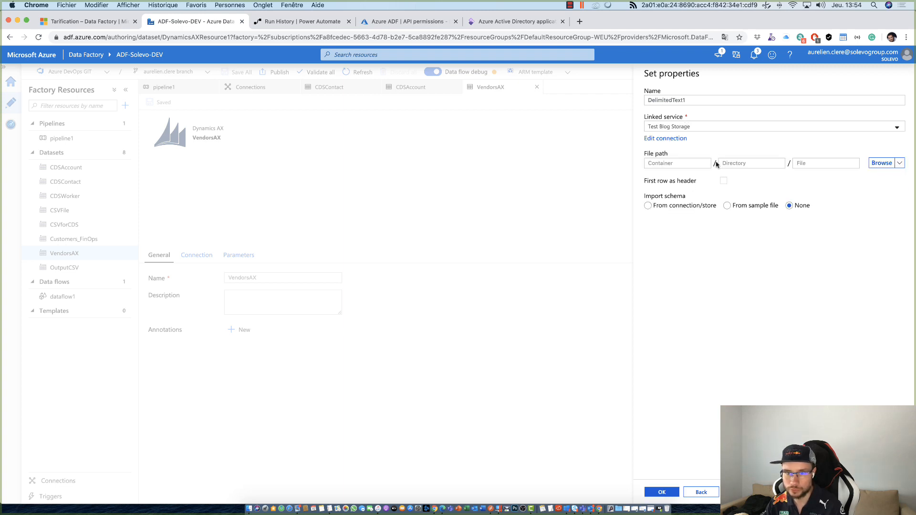
{"action": "left_click", "coordinate": [697, 162]}
{"action": "left_click", "coordinate": [883, 162]}
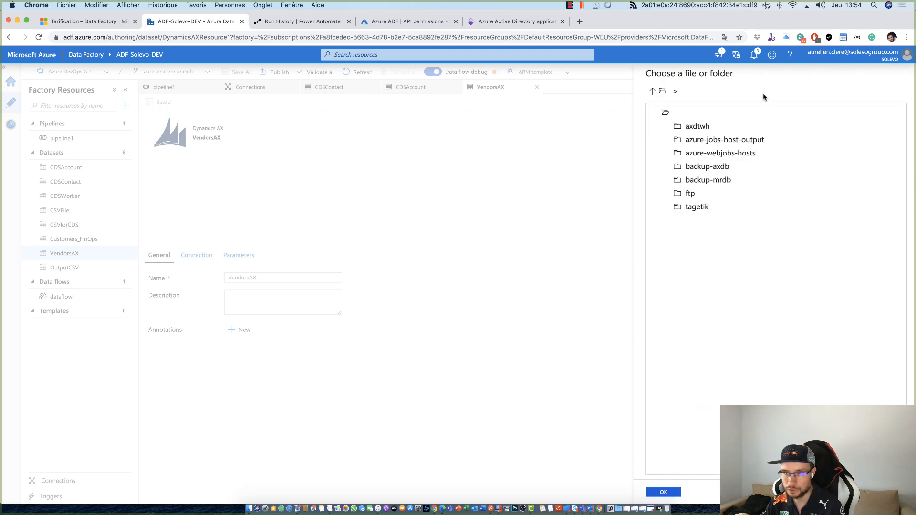
{"action": "left_click", "coordinate": [696, 126]}
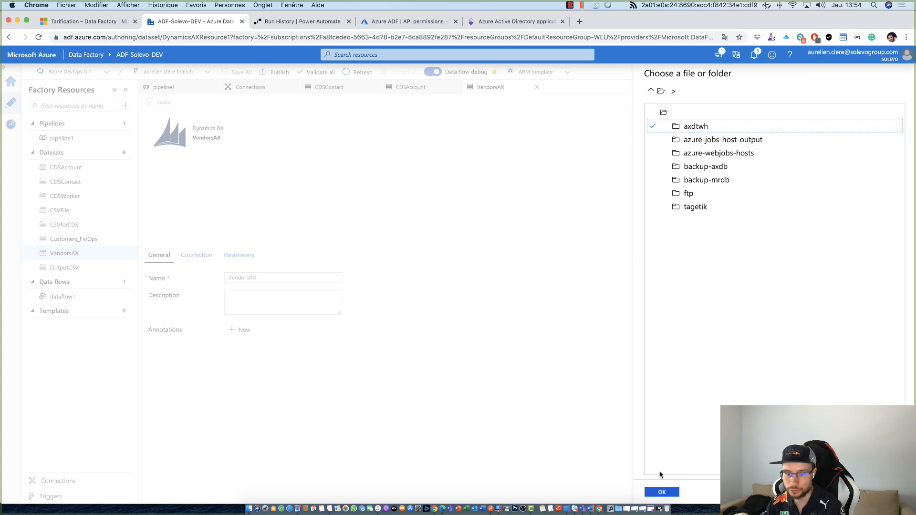
{"action": "left_click", "coordinate": [662, 493]}
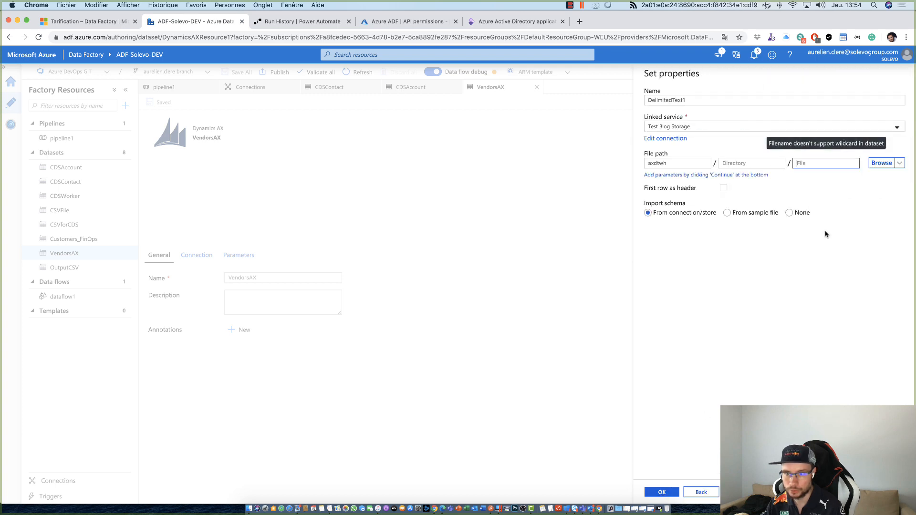
- Set the dataset's file to vendors.csv with no schema import, and create the dataset
{"action": "type", "text": "vendors.c"}
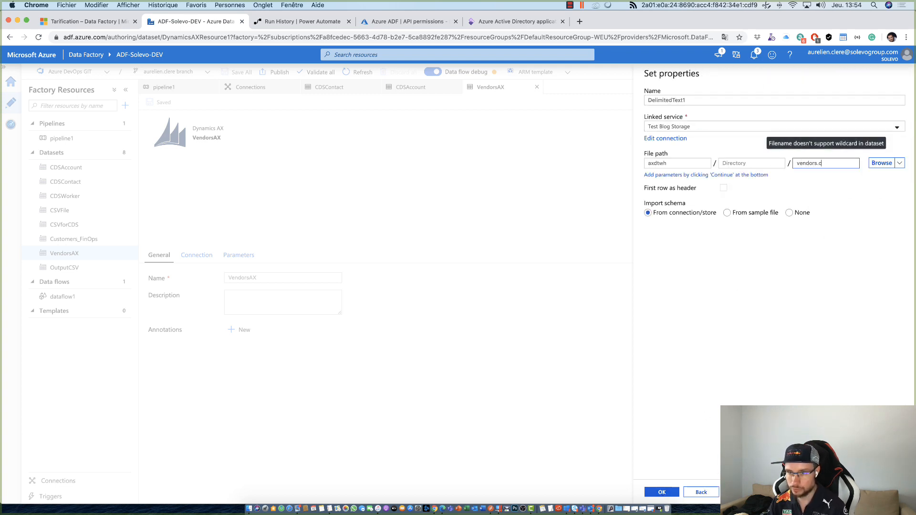
{"action": "type", "text": "sv"}
{"action": "left_click", "coordinate": [764, 199]}
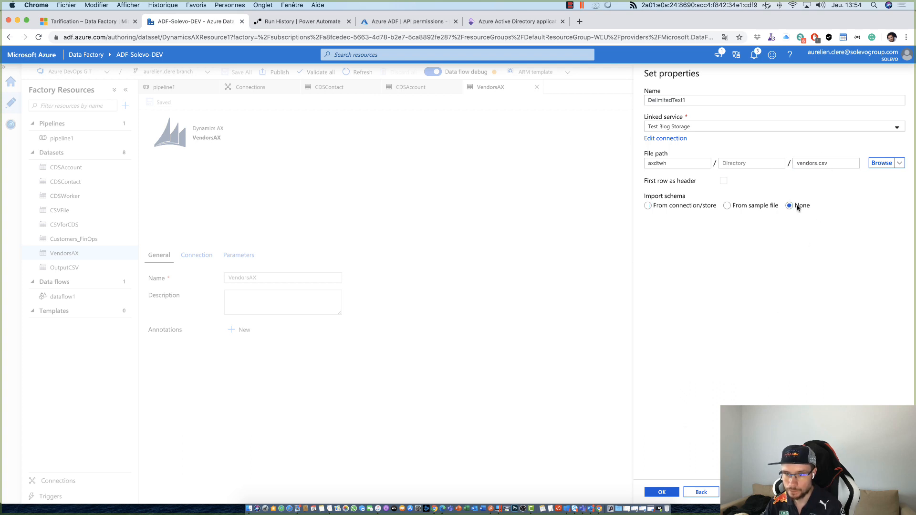
{"action": "left_click", "coordinate": [667, 207]}
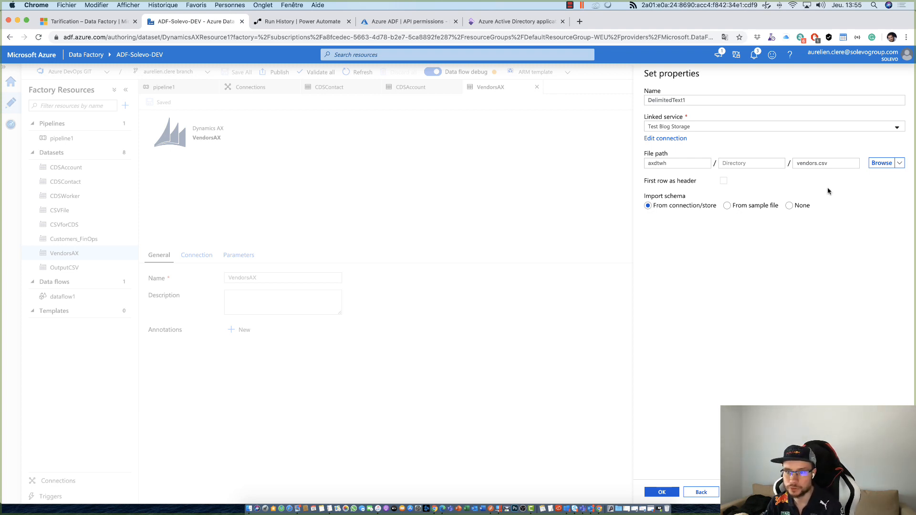
{"action": "left_click", "coordinate": [796, 206]}
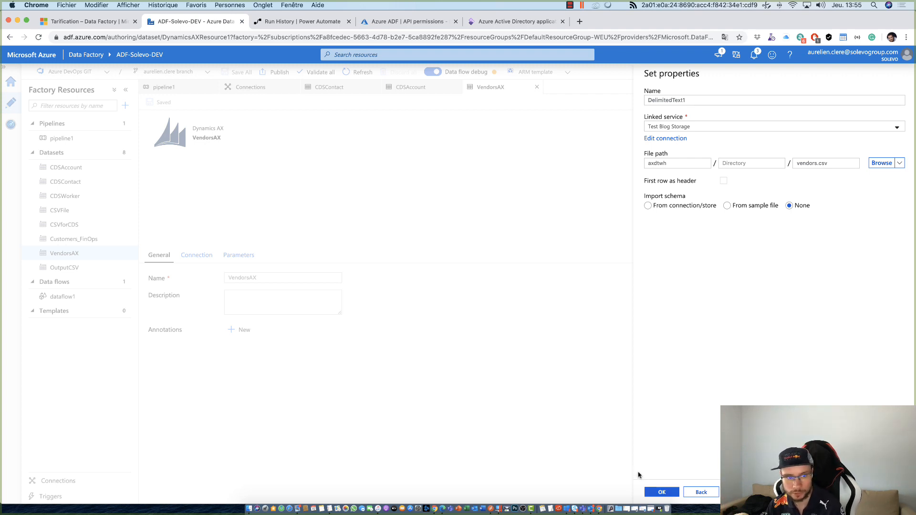
{"action": "left_click", "coordinate": [662, 493]}
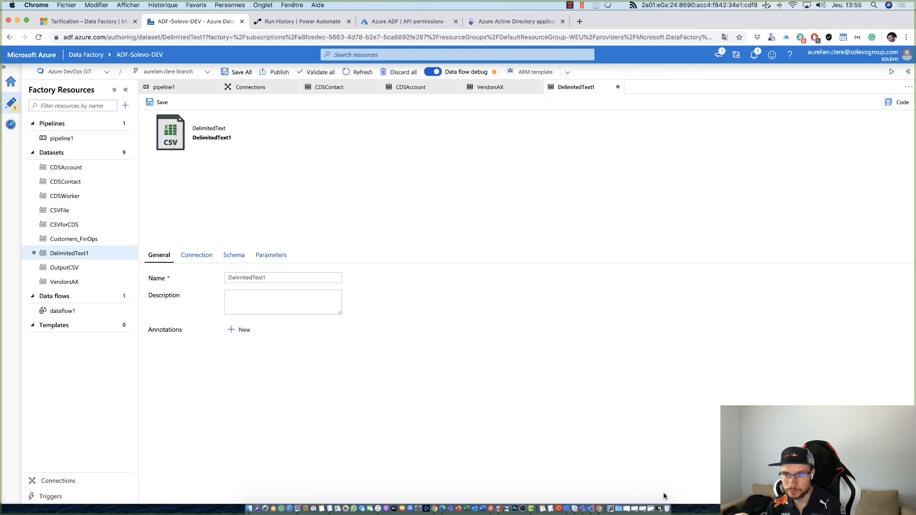
- Review the schema import options of the new DelimitedText1 dataset, and save the dataset
{"action": "left_click", "coordinate": [233, 256]}
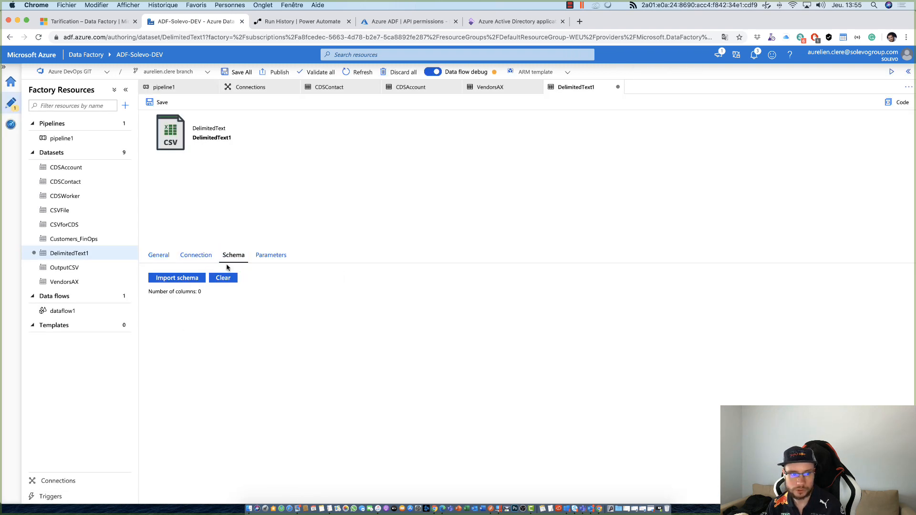
{"action": "left_click", "coordinate": [200, 280]}
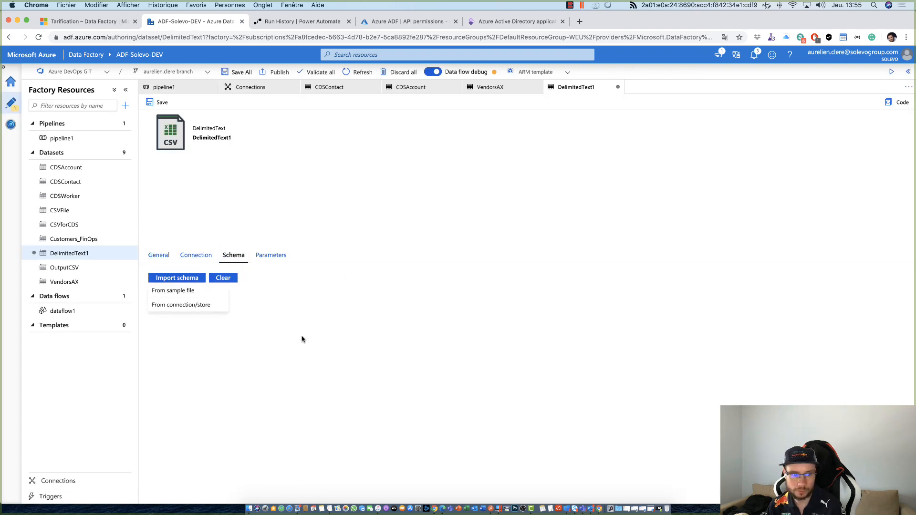
{"action": "left_click", "coordinate": [210, 302]}
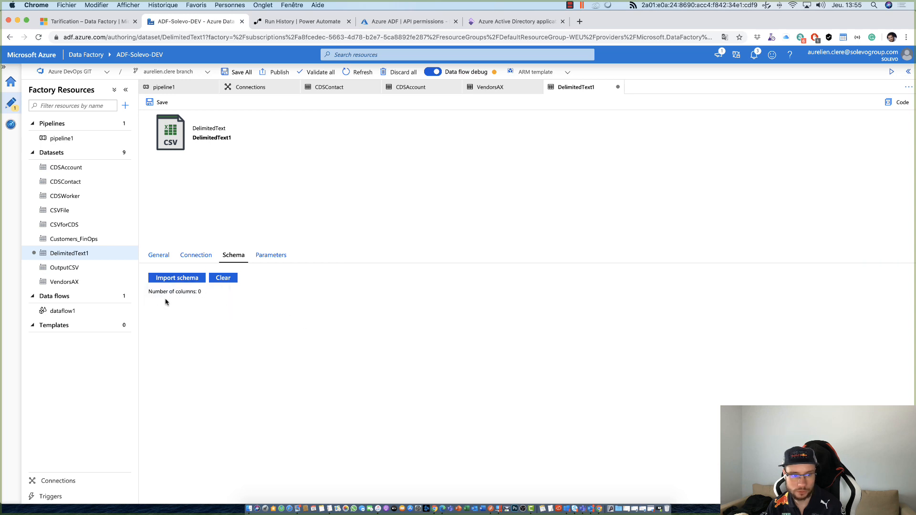
{"action": "left_click", "coordinate": [161, 257]}
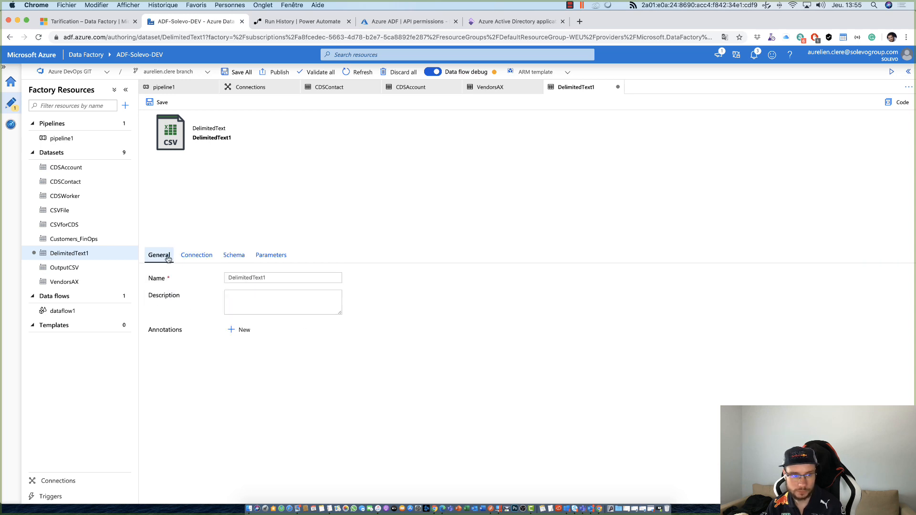
{"action": "left_click", "coordinate": [161, 102]}
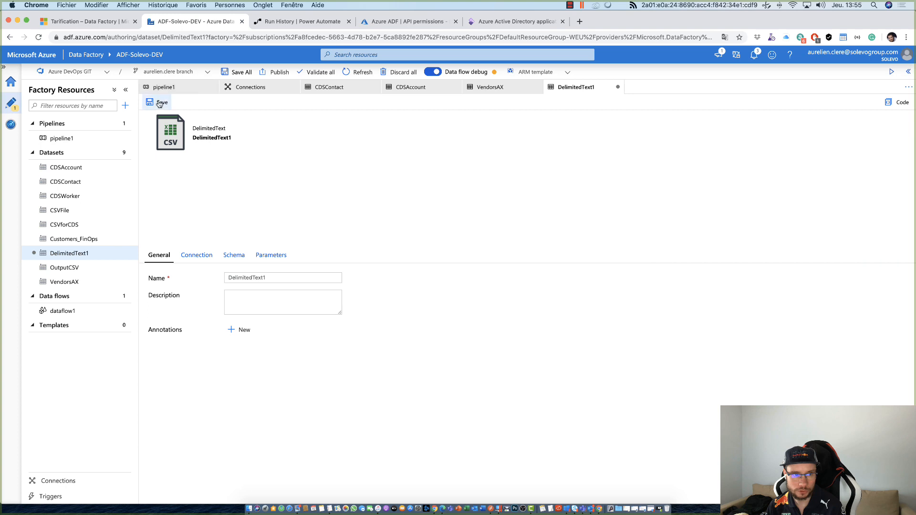
- Examine the CSVFile dataset's connection settings, including its file path, and the columns in its schema
{"action": "left_click", "coordinate": [91, 215]}
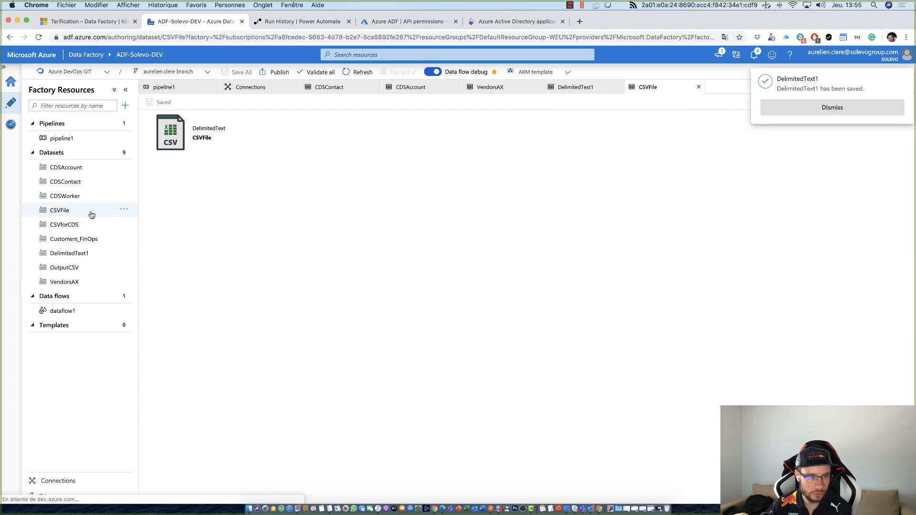
{"action": "left_click", "coordinate": [206, 258]}
{"action": "left_click", "coordinate": [235, 258]}
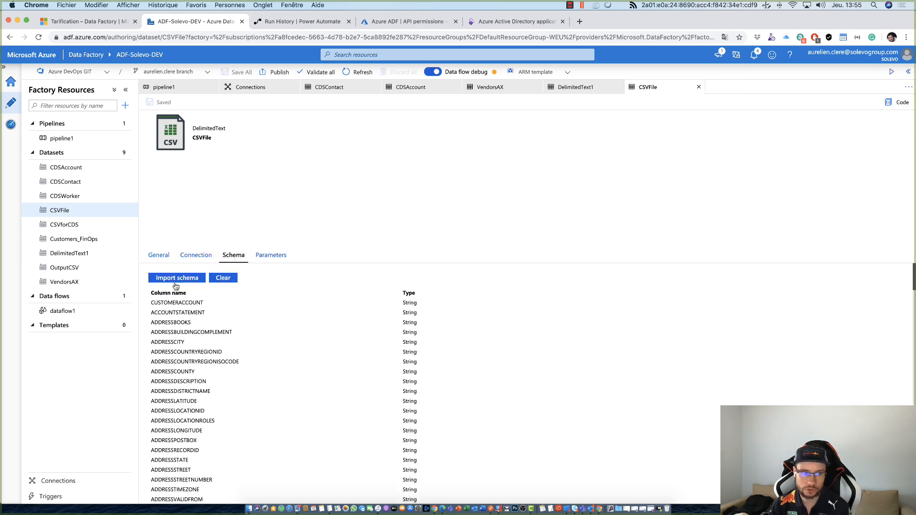
{"action": "left_click", "coordinate": [159, 256]}
{"action": "left_click", "coordinate": [192, 259]}
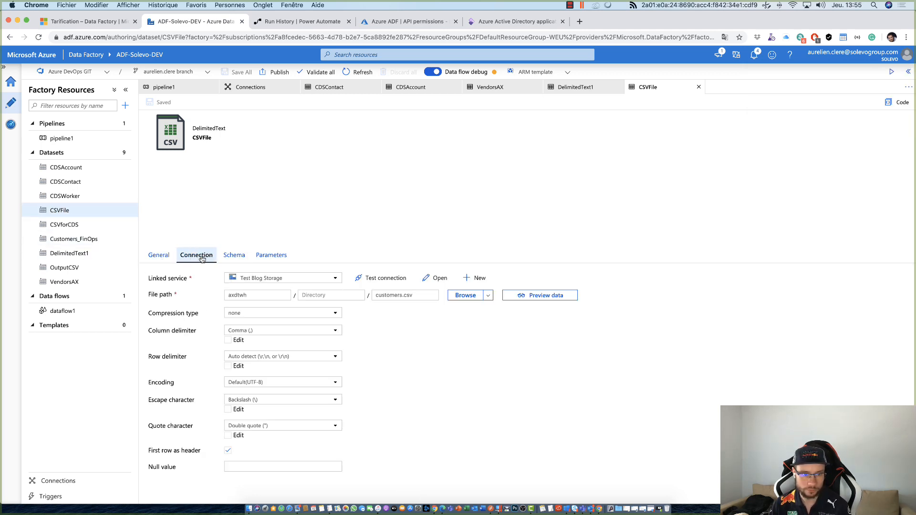
{"action": "left_click", "coordinate": [412, 297]}
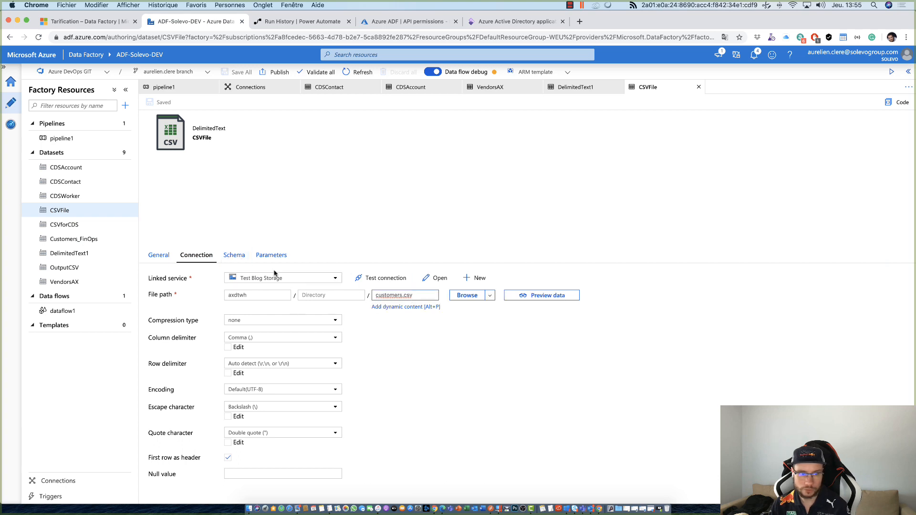
{"action": "left_click", "coordinate": [245, 260]}
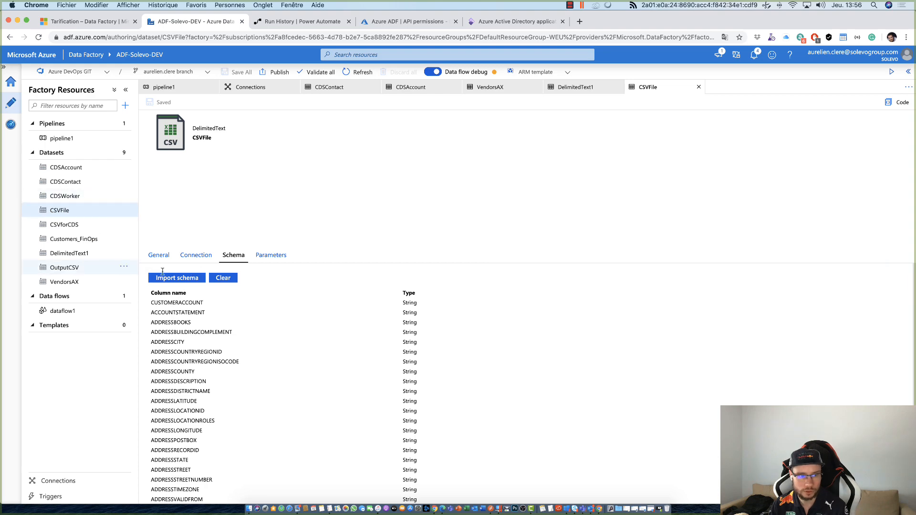
{"action": "scroll", "coordinate": [180, 340], "scroll_direction": "down", "scroll_amount": 5}
{"action": "scroll", "coordinate": [180, 341], "scroll_direction": "up", "scroll_amount": 6}
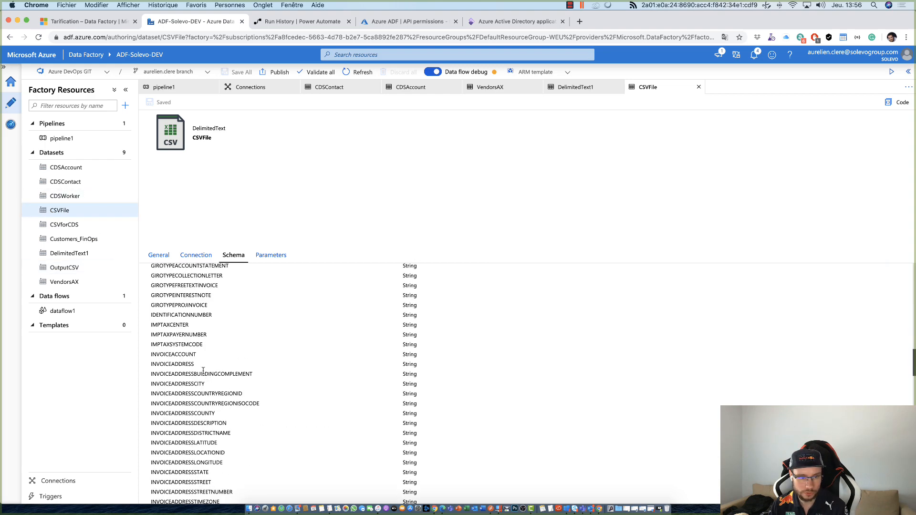
- Open pipeline1 and show the activities available for moving and transforming data
{"action": "left_click", "coordinate": [62, 139]}
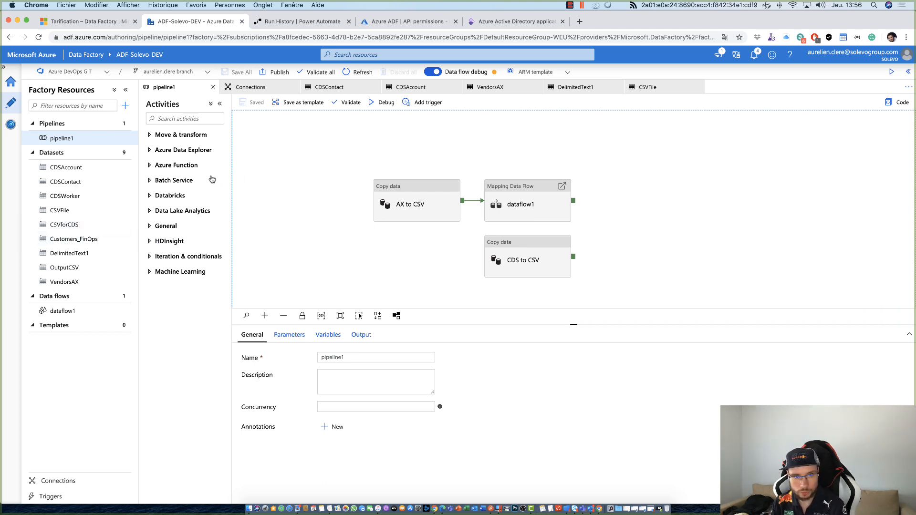
{"action": "left_click", "coordinate": [151, 142]}
{"action": "left_click", "coordinate": [149, 139]}
{"action": "left_click", "coordinate": [150, 135]}
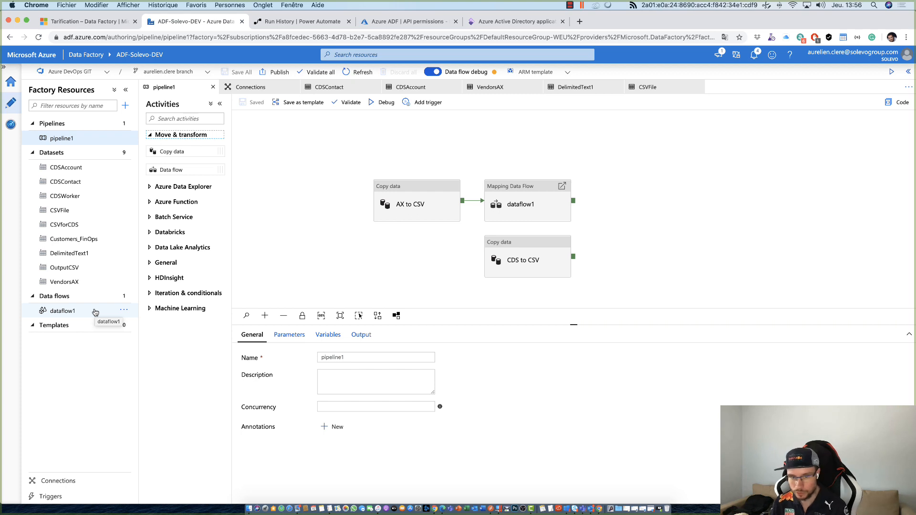
- Review the general, source and sink settings of the AX to CSV copy activity
{"action": "left_click", "coordinate": [403, 215]}
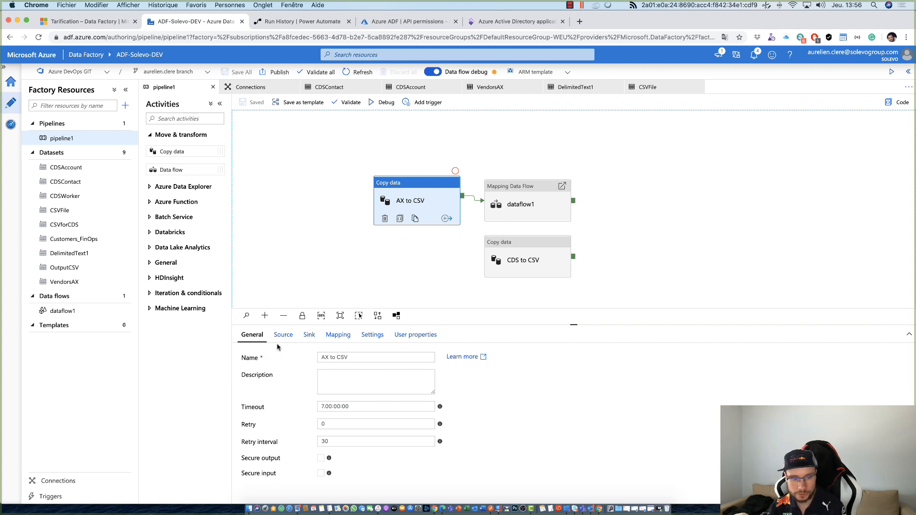
{"action": "left_click", "coordinate": [283, 340]}
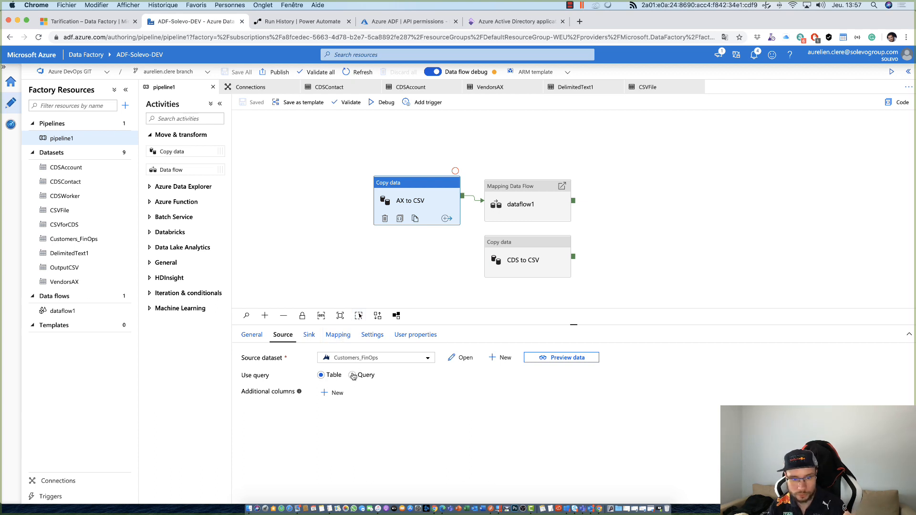
{"action": "left_click", "coordinate": [310, 338]}
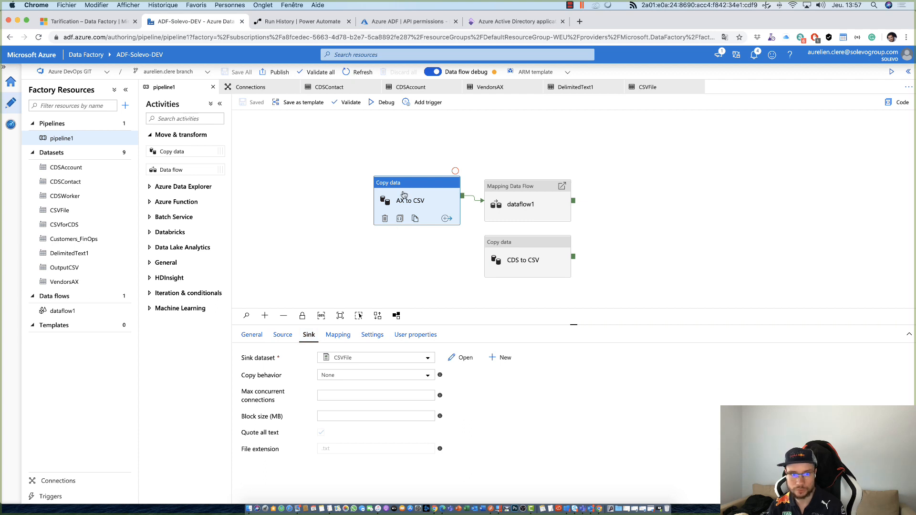
{"action": "left_click", "coordinate": [347, 166]}
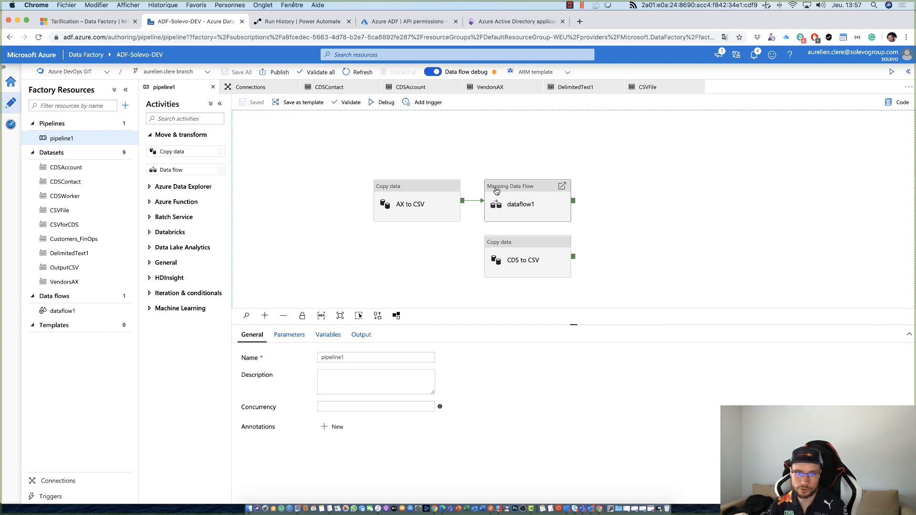
- Show the pipeline activities available for Azure Data Explorer and Azure Function
{"action": "left_click", "coordinate": [181, 188]}
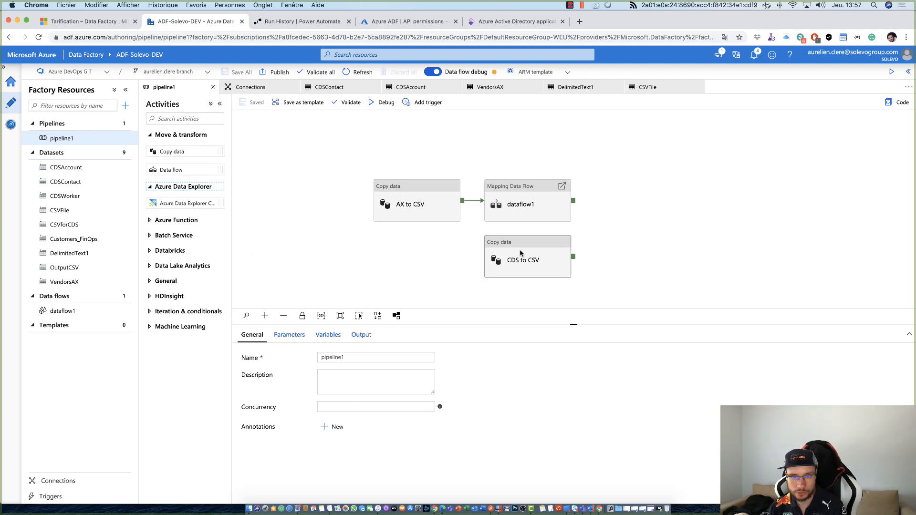
{"action": "left_click_drag", "start_coordinate": [306, 225], "coordinate": [294, 211]}
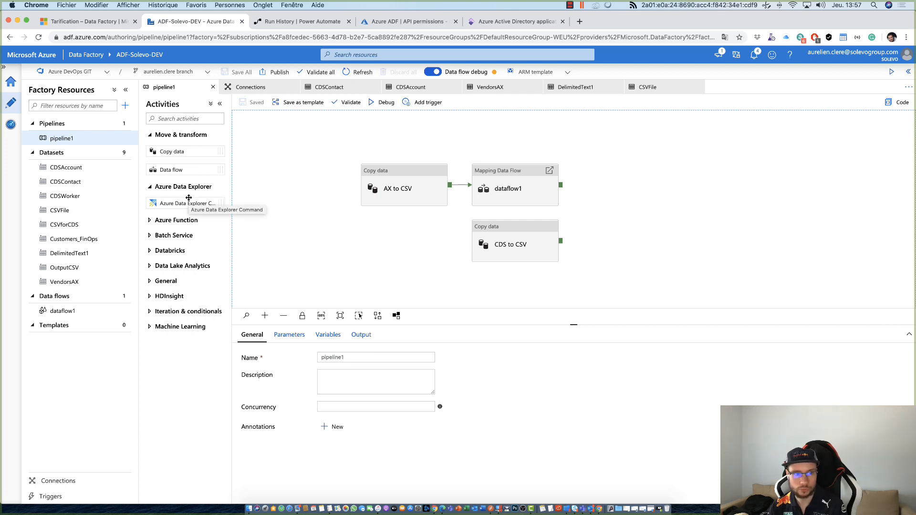
{"action": "left_click", "coordinate": [169, 226]}
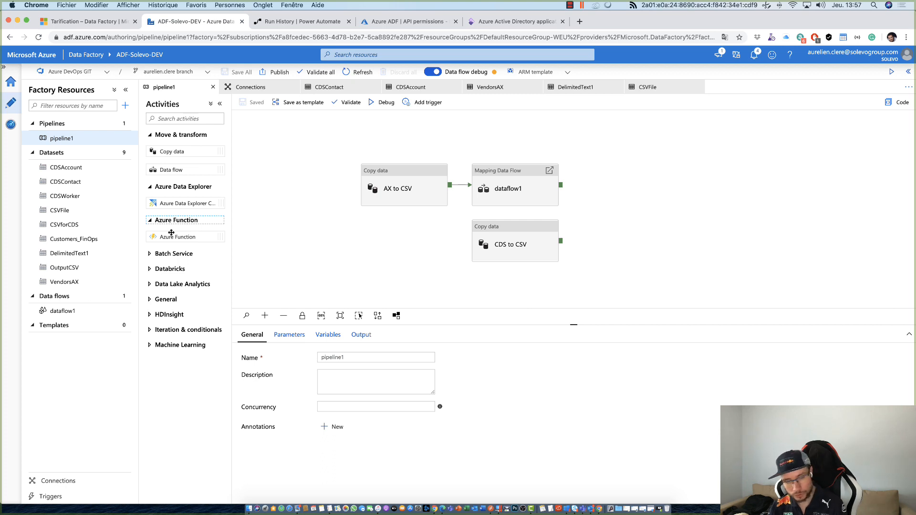
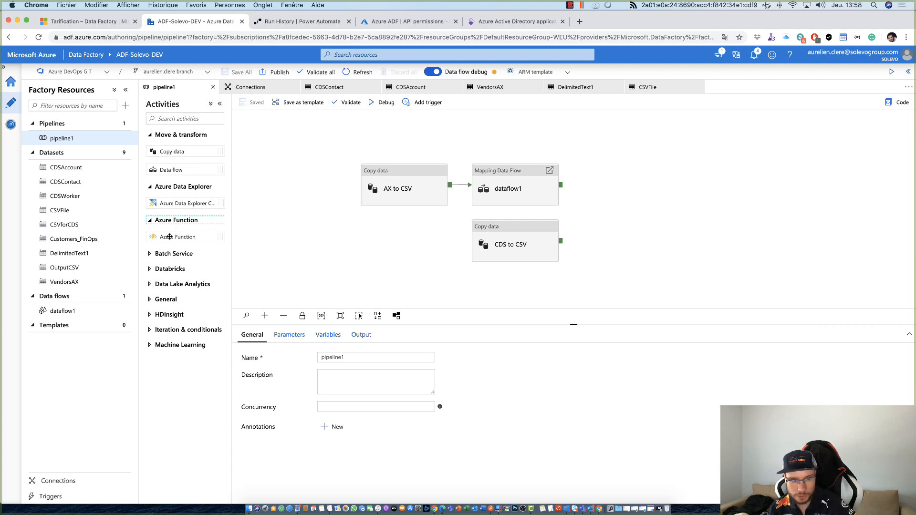
- Show the pipeline activities available for Batch Service, Databricks, Data Lake Analytics and Machine Learning
{"action": "left_click", "coordinate": [161, 255]}
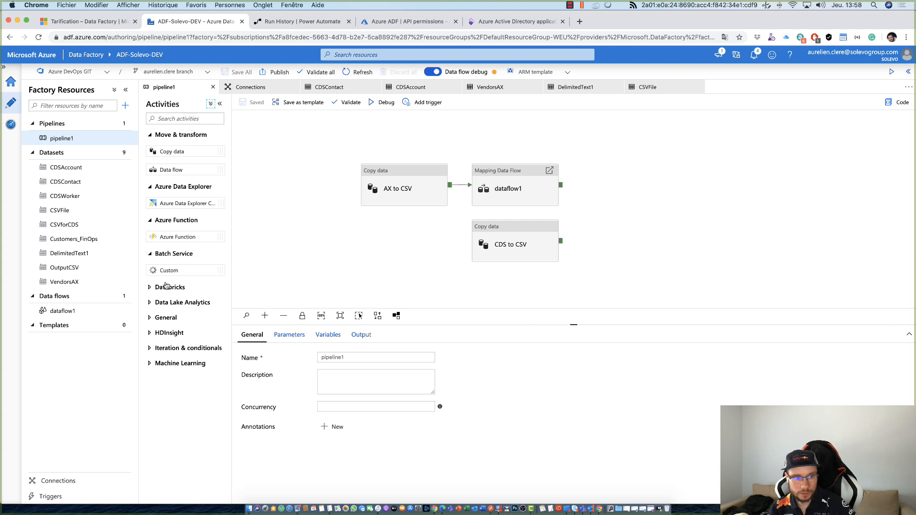
{"action": "left_click", "coordinate": [168, 287]}
{"action": "left_click", "coordinate": [174, 362]}
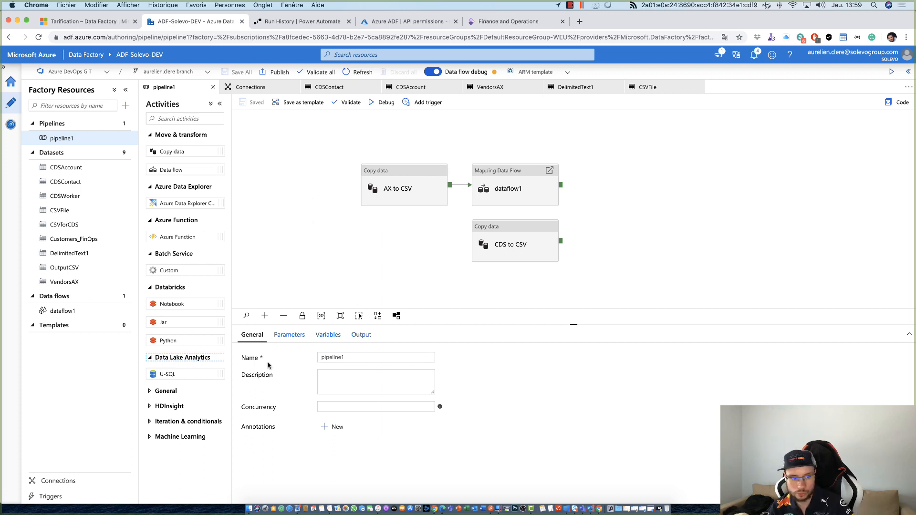
{"action": "left_click", "coordinate": [187, 437]}
{"action": "scroll", "coordinate": [169, 476], "scroll_direction": "down", "scroll_amount": 1}
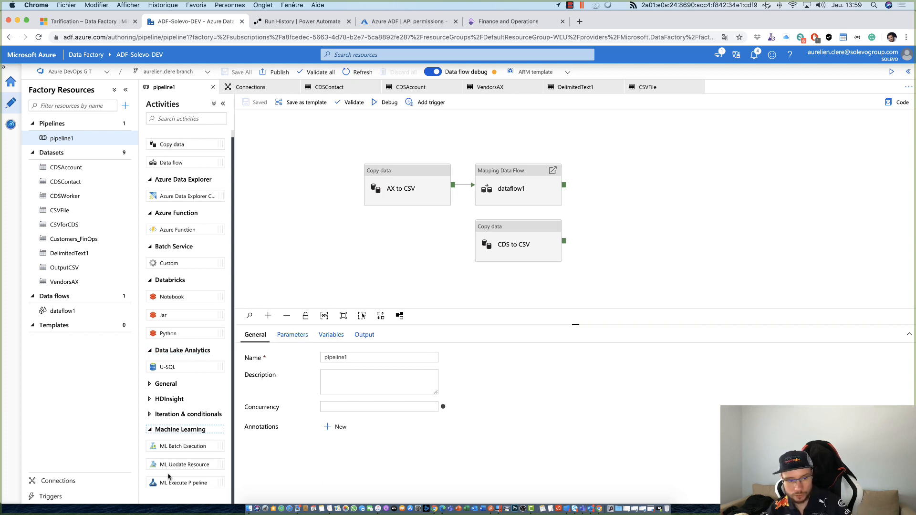
{"action": "scroll", "coordinate": [169, 476], "scroll_direction": "up", "scroll_amount": 1}
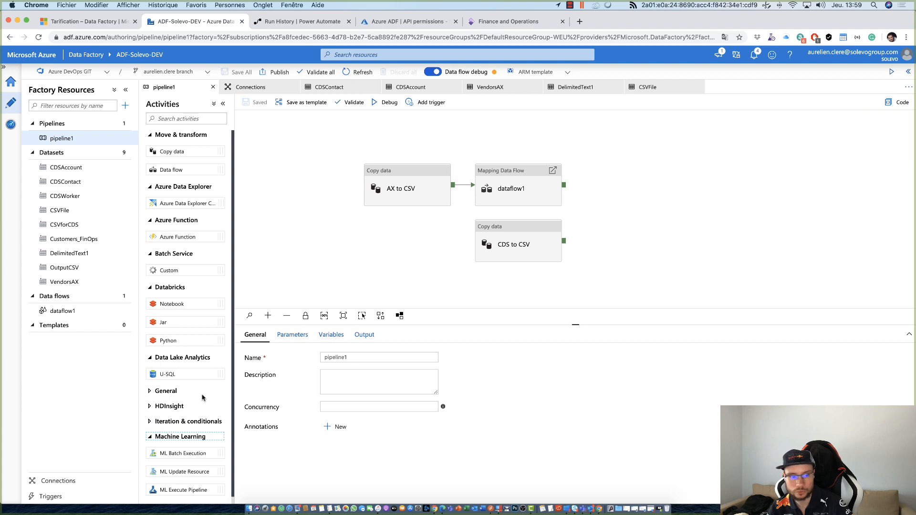
- Show the General activities, trying out an Execute SSIS package and an Execute Pipeline activity on the pipeline1 canvas and removing each
{"action": "left_click", "coordinate": [167, 391]}
{"action": "scroll", "coordinate": [186, 363], "scroll_direction": "down", "scroll_amount": 5}
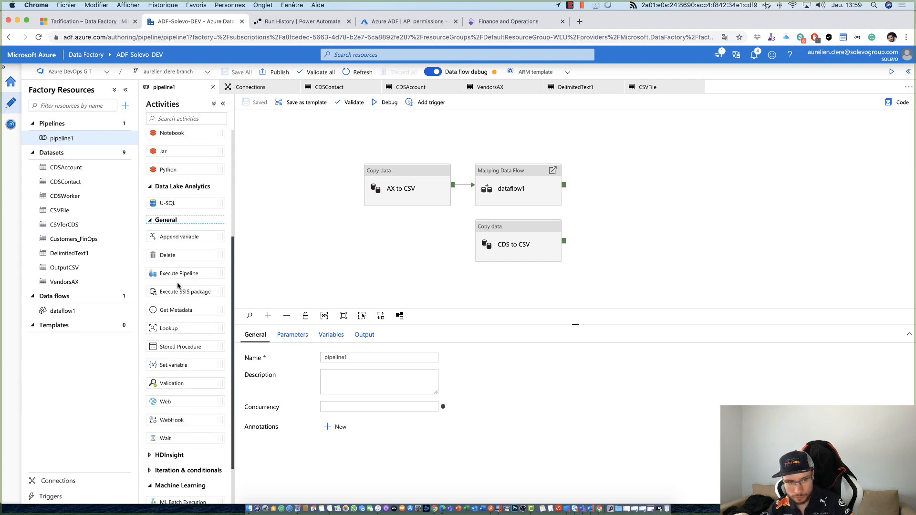
{"action": "left_click_drag", "start_coordinate": [177, 288], "coordinate": [640, 176]}
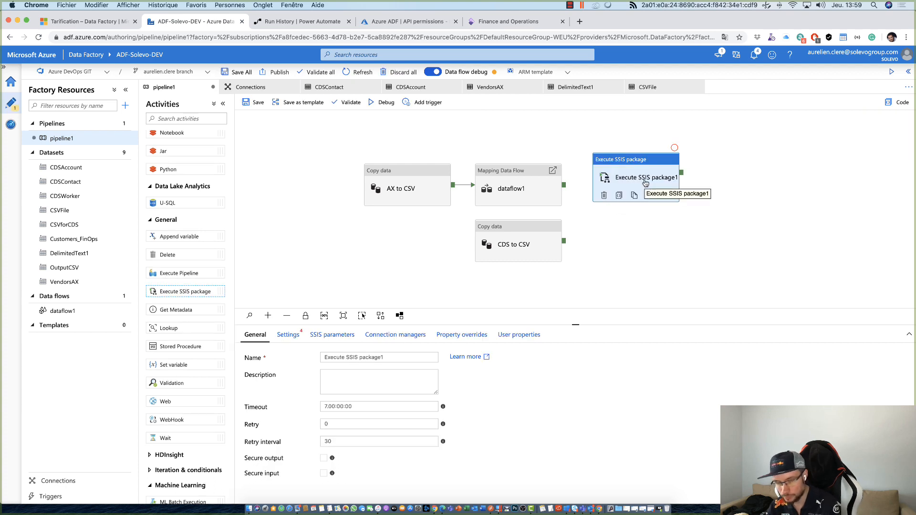
{"action": "left_click", "coordinate": [604, 195]}
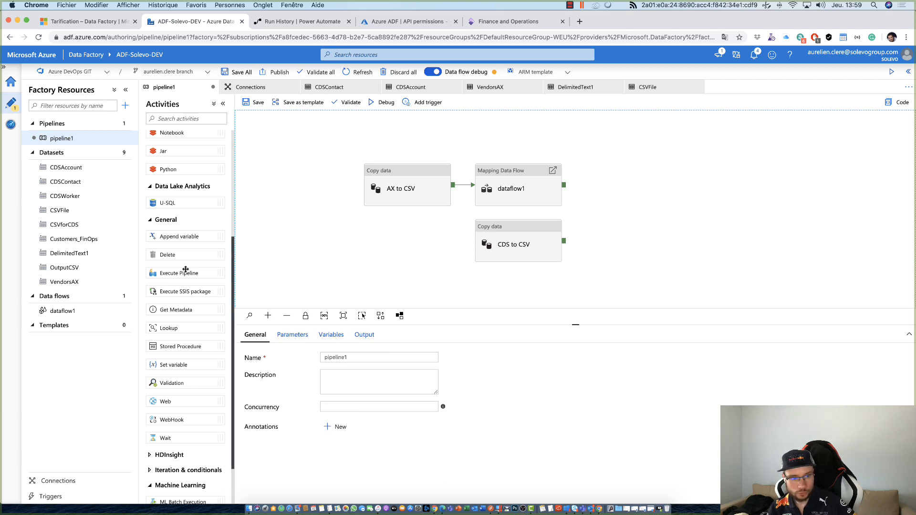
{"action": "left_click_drag", "start_coordinate": [179, 273], "coordinate": [649, 189]}
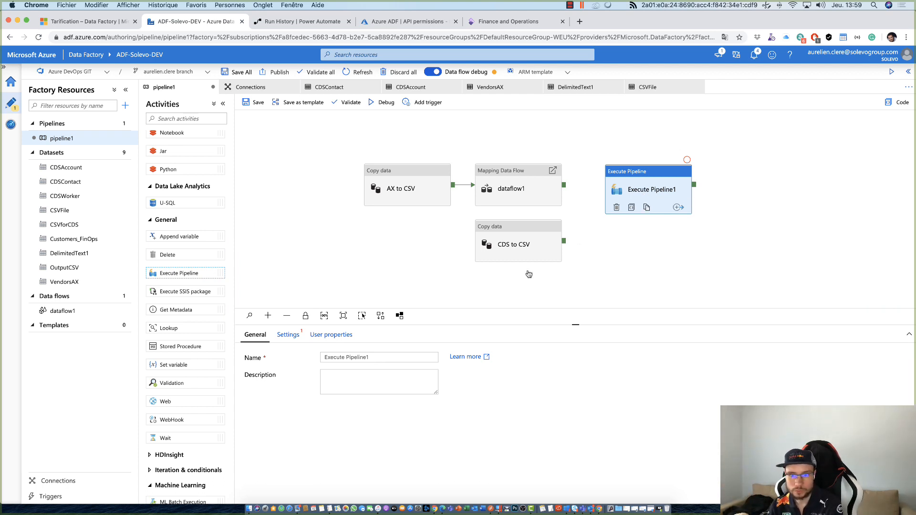
{"action": "left_click", "coordinate": [617, 207]}
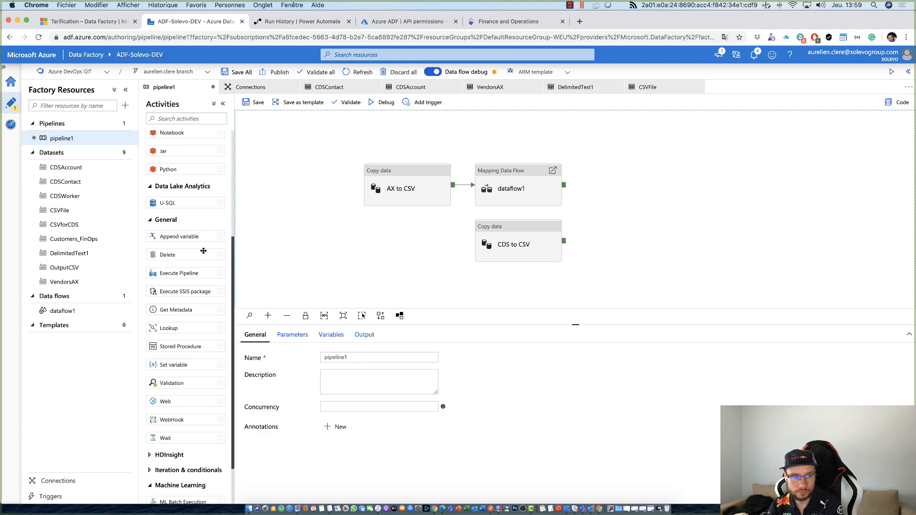
- Show the Iteration & conditionals activities, placing an If Condition activity beside dataflow1 and removing it again
{"action": "scroll", "coordinate": [180, 403], "scroll_direction": "down", "scroll_amount": 3}
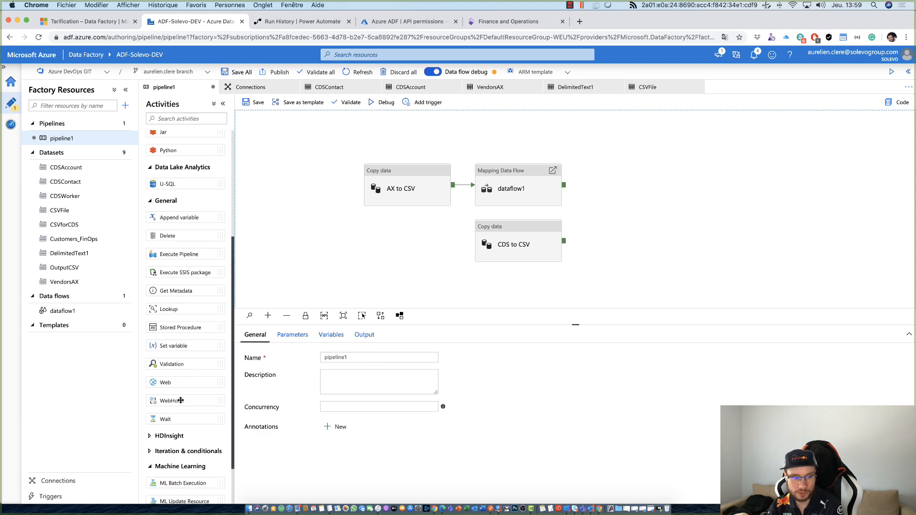
{"action": "left_click", "coordinate": [173, 414]}
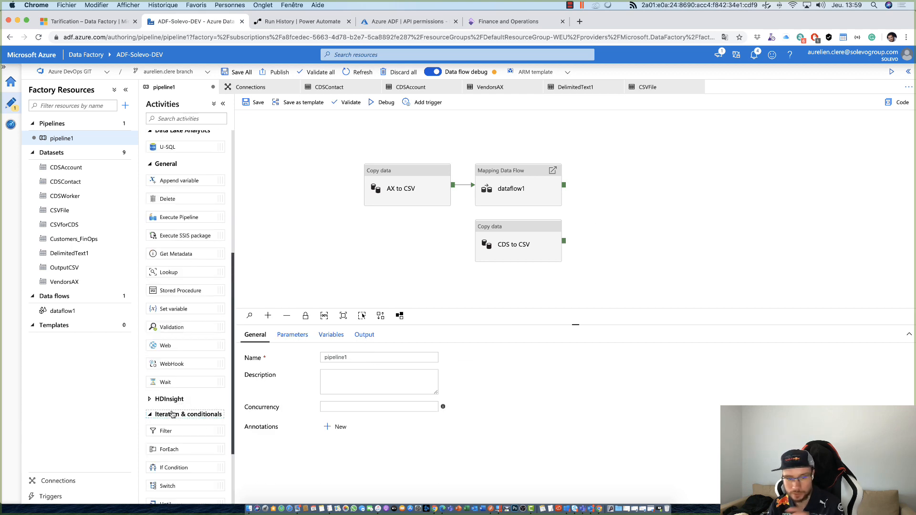
{"action": "scroll", "coordinate": [173, 424], "scroll_direction": "down", "scroll_amount": 1}
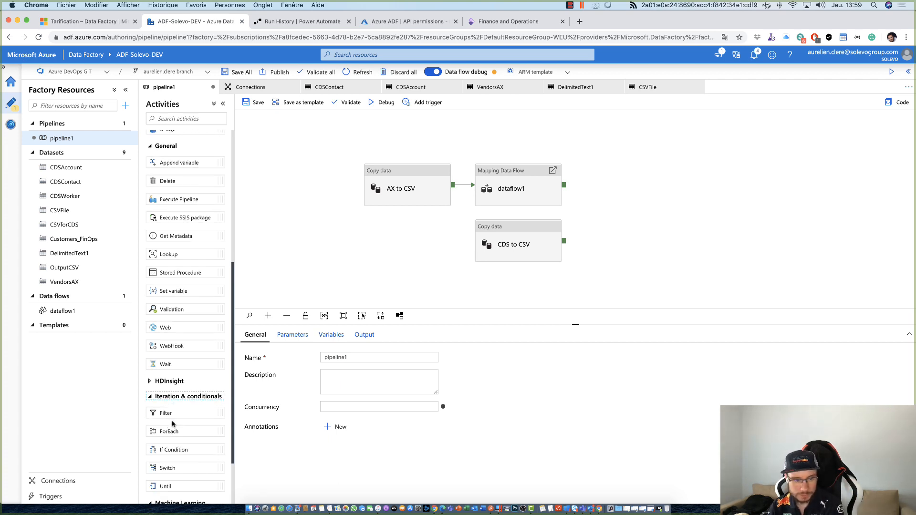
{"action": "left_click_drag", "start_coordinate": [177, 453], "coordinate": [641, 225]}
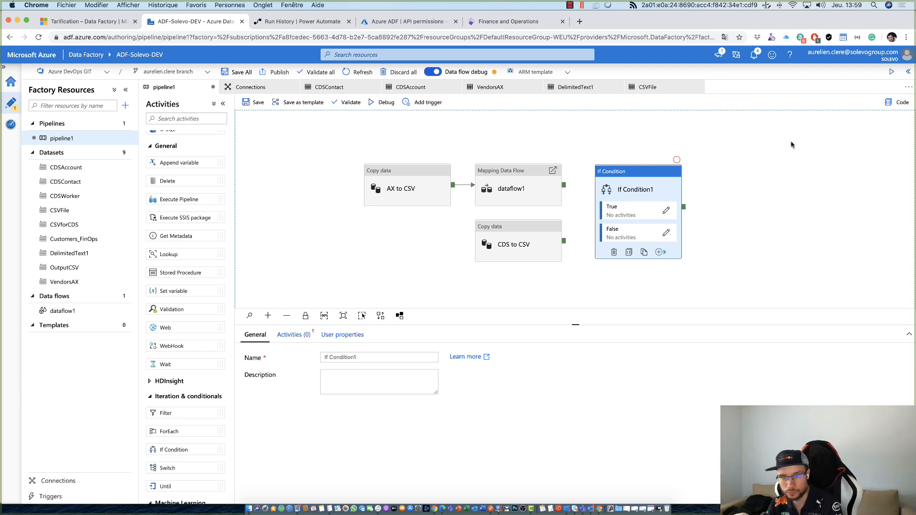
{"action": "key", "text": "Delete"}
- Place a Web activity beside dataflow1 on the pipeline1 canvas and delete it again
{"action": "scroll", "coordinate": [218, 414], "scroll_direction": "down", "scroll_amount": 1}
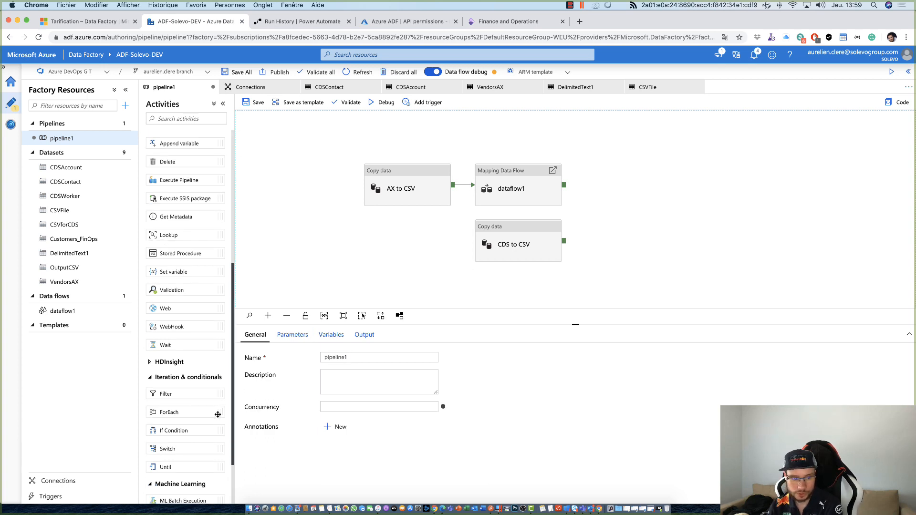
{"action": "scroll", "coordinate": [218, 414], "scroll_direction": "down", "scroll_amount": 3}
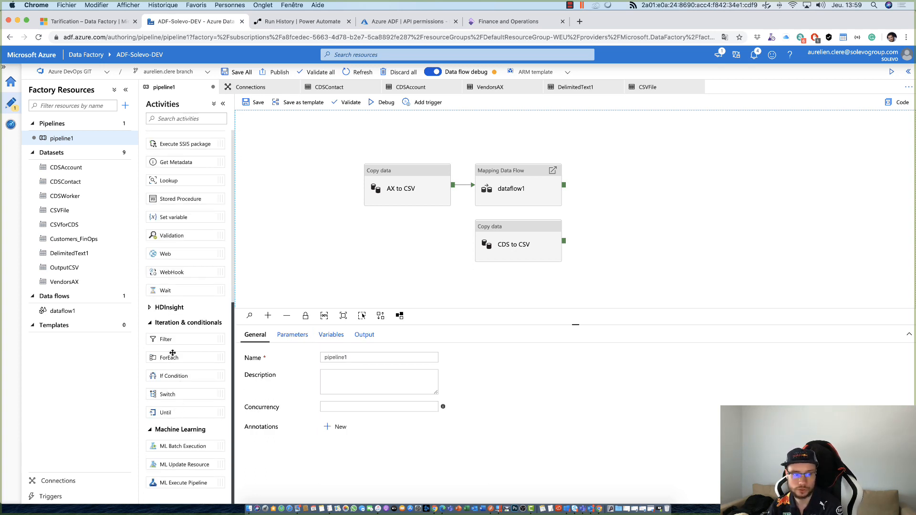
{"action": "scroll", "coordinate": [172, 354], "scroll_direction": "up", "scroll_amount": 5}
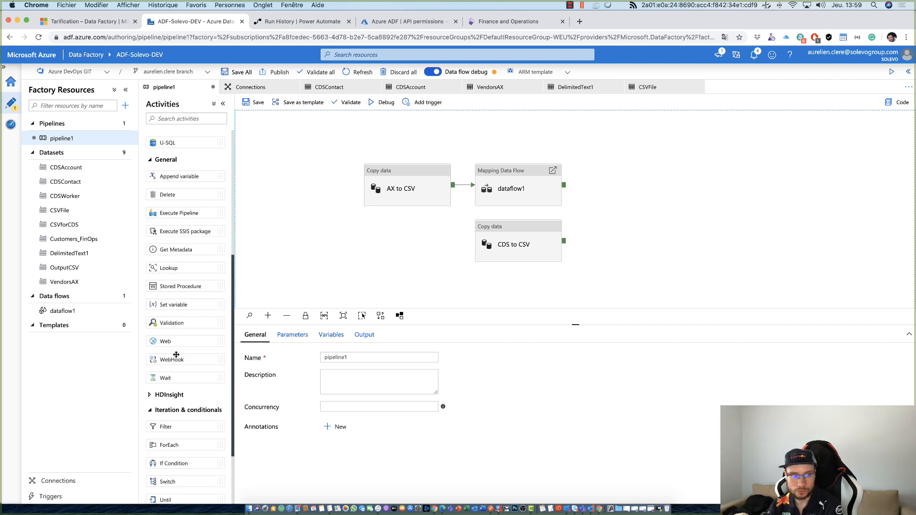
{"action": "left_click_drag", "start_coordinate": [183, 338], "coordinate": [639, 185]}
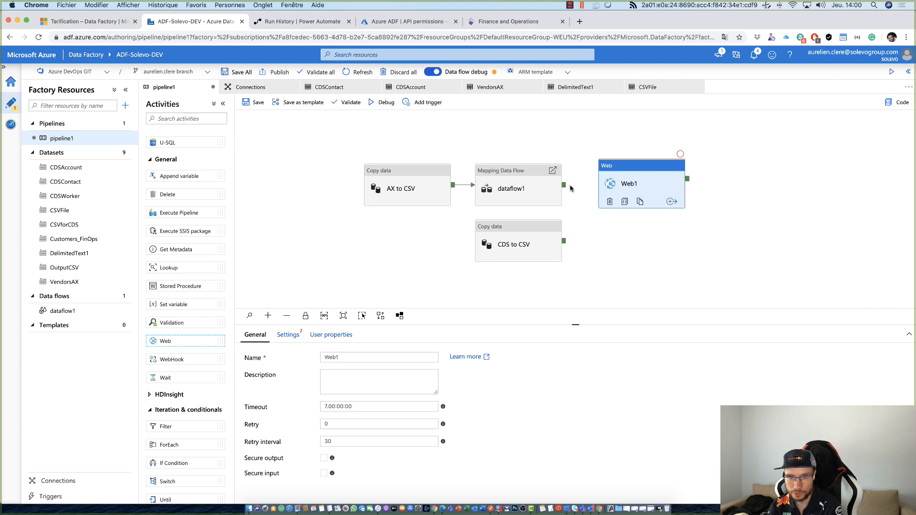
{"action": "left_click", "coordinate": [645, 173]}
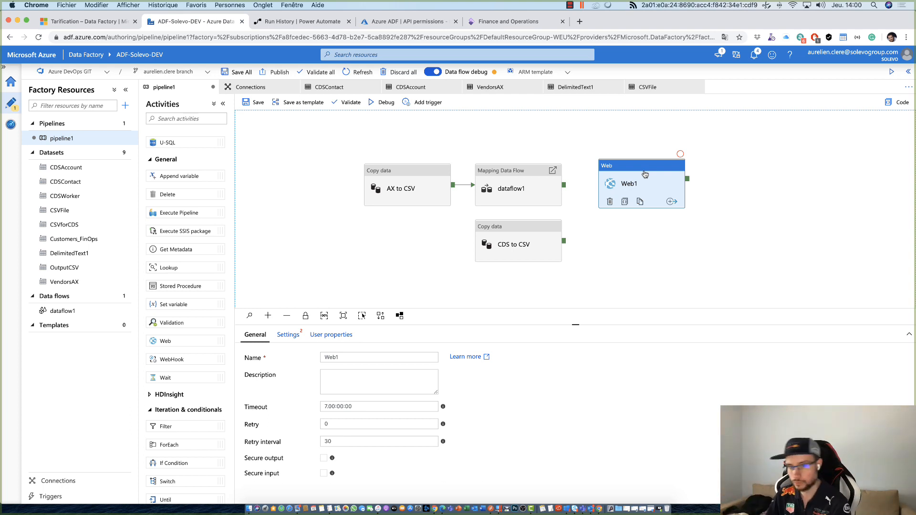
{"action": "key", "text": "Delete"}
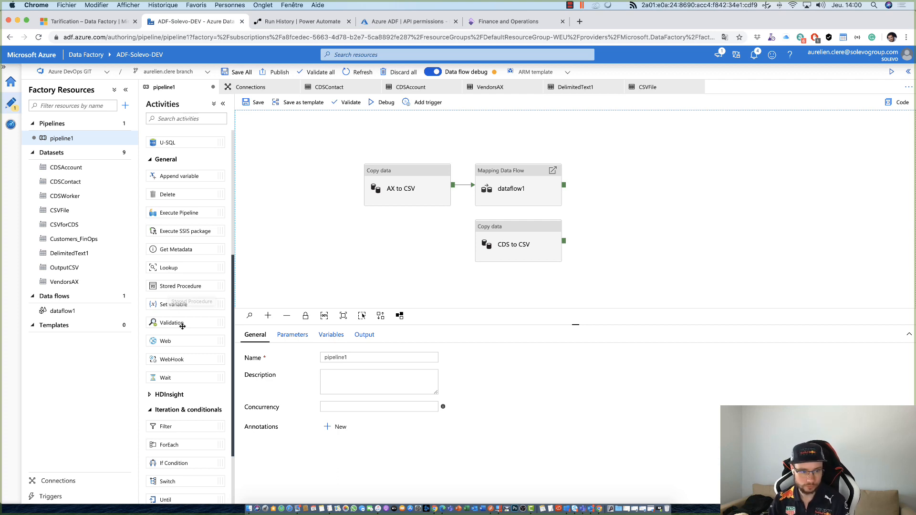
- Look over the General activities and show the options for triggering pipeline1
{"action": "scroll", "coordinate": [179, 315], "scroll_direction": "up", "scroll_amount": 3}
{"action": "scroll", "coordinate": [181, 327], "scroll_direction": "down", "scroll_amount": 1}
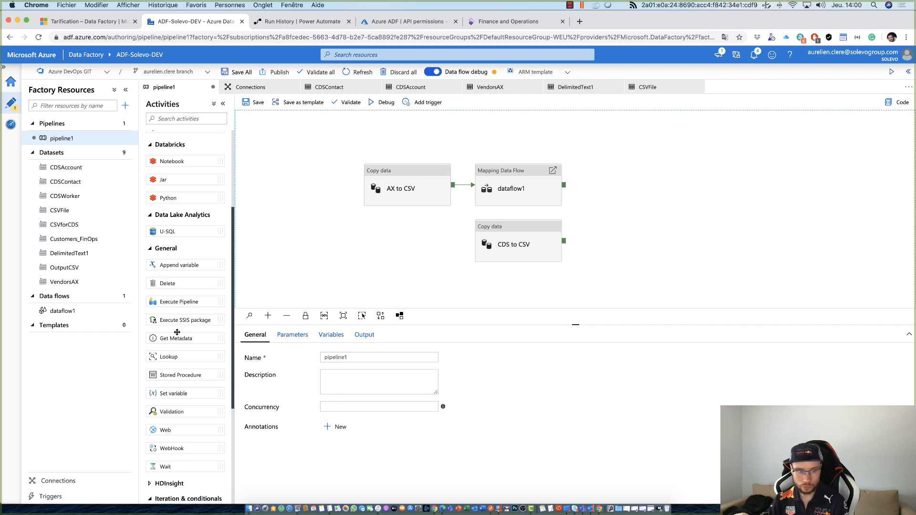
{"action": "scroll", "coordinate": [177, 332], "scroll_direction": "down", "scroll_amount": 1}
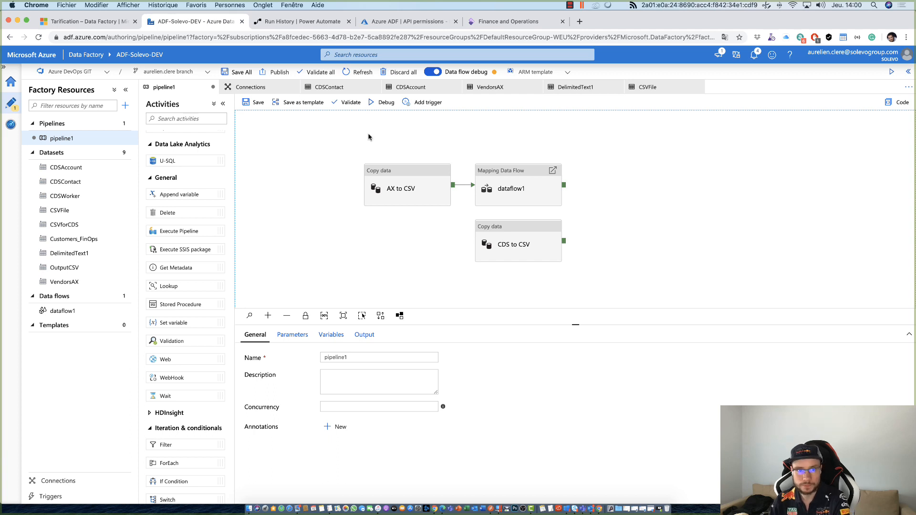
{"action": "left_click", "coordinate": [420, 103]}
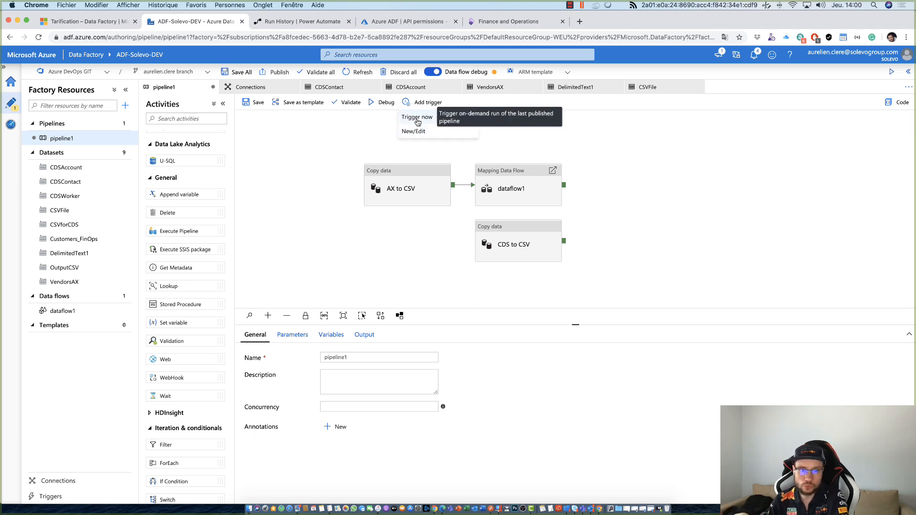
{"action": "left_click", "coordinate": [374, 138]}
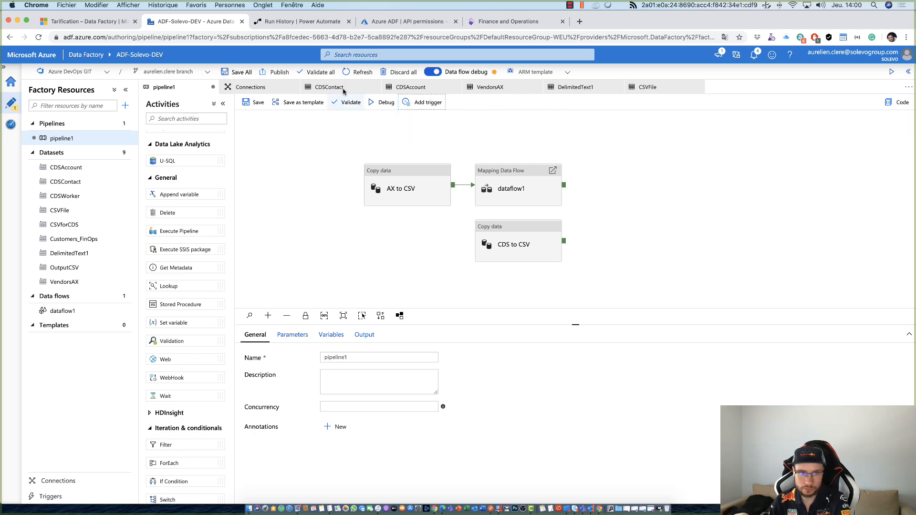
{"action": "scroll", "coordinate": [216, 231], "scroll_direction": "up", "scroll_amount": 5}
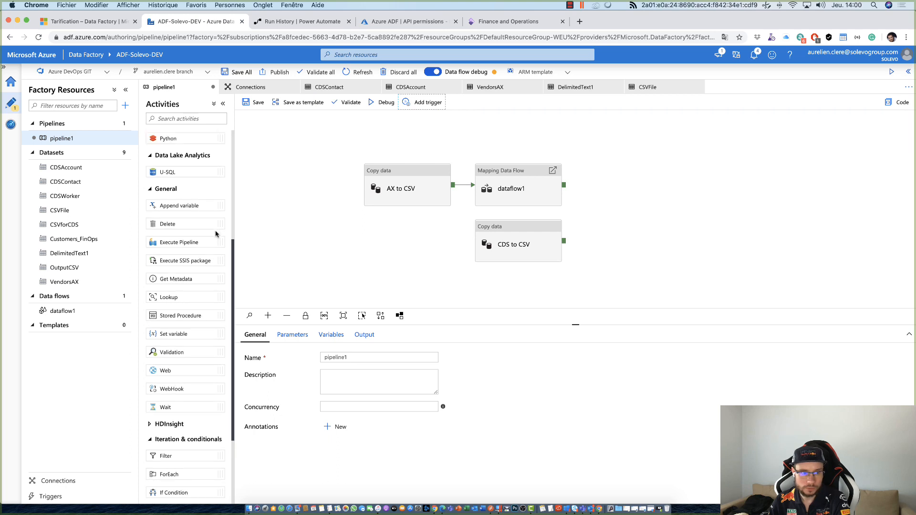
- Add a new Copy data activity to pipeline1 and position it above the AX to CSV activity
{"action": "left_click", "coordinate": [380, 188]}
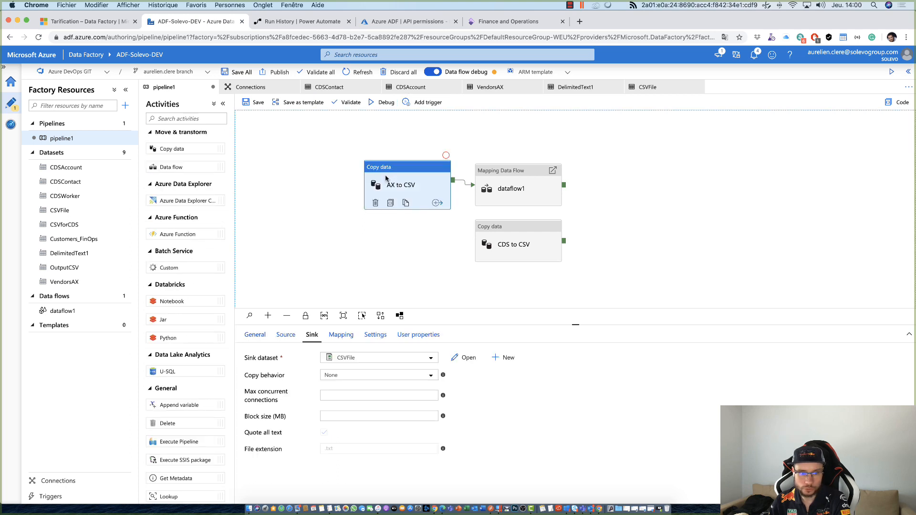
{"action": "left_click", "coordinate": [296, 203]}
{"action": "scroll", "coordinate": [188, 221], "scroll_direction": "up", "scroll_amount": 1}
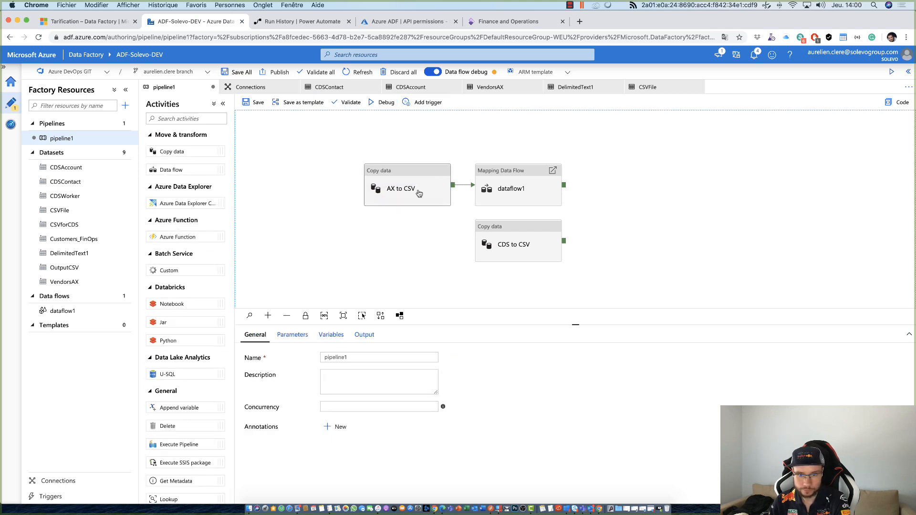
{"action": "left_click_drag", "start_coordinate": [180, 152], "coordinate": [358, 125]}
{"action": "left_click_drag", "start_coordinate": [321, 190], "coordinate": [292, 279]}
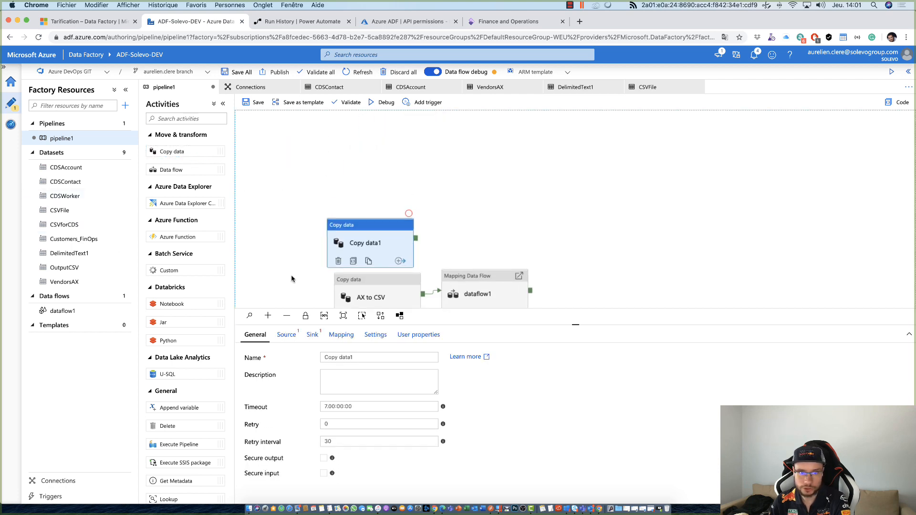
{"action": "left_click", "coordinate": [372, 217]}
{"action": "left_click_drag", "start_coordinate": [370, 224], "coordinate": [425, 162]}
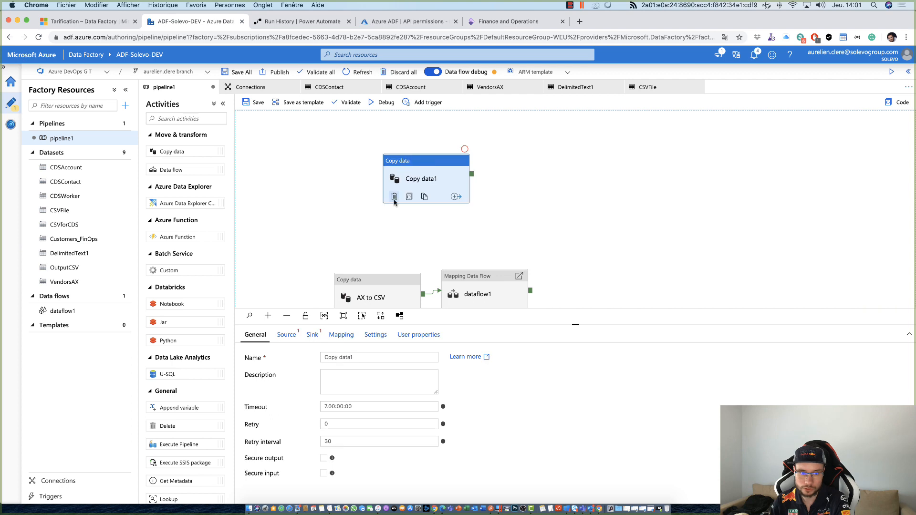
- Set the source dataset of the new Copy data activity to VendorsAX
{"action": "left_click", "coordinate": [286, 335]}
{"action": "left_click", "coordinate": [348, 362]}
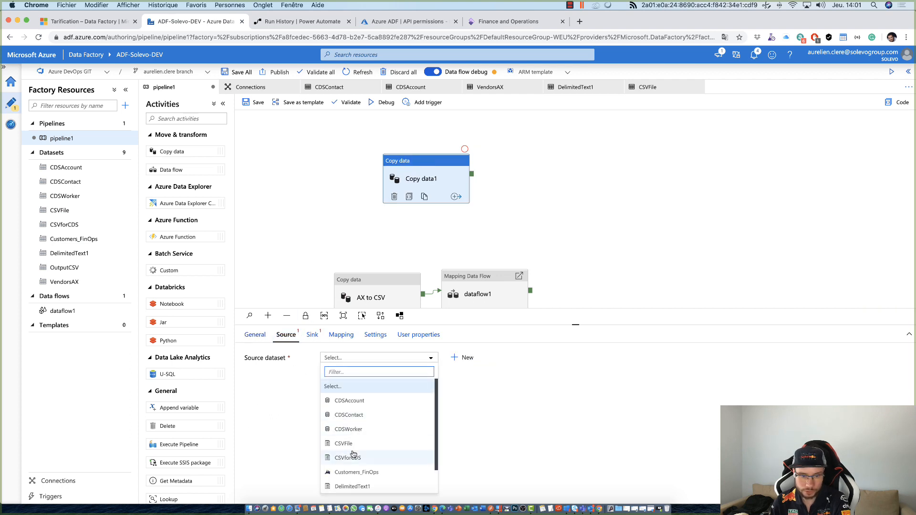
{"action": "scroll", "coordinate": [356, 454], "scroll_direction": "down", "scroll_amount": 1}
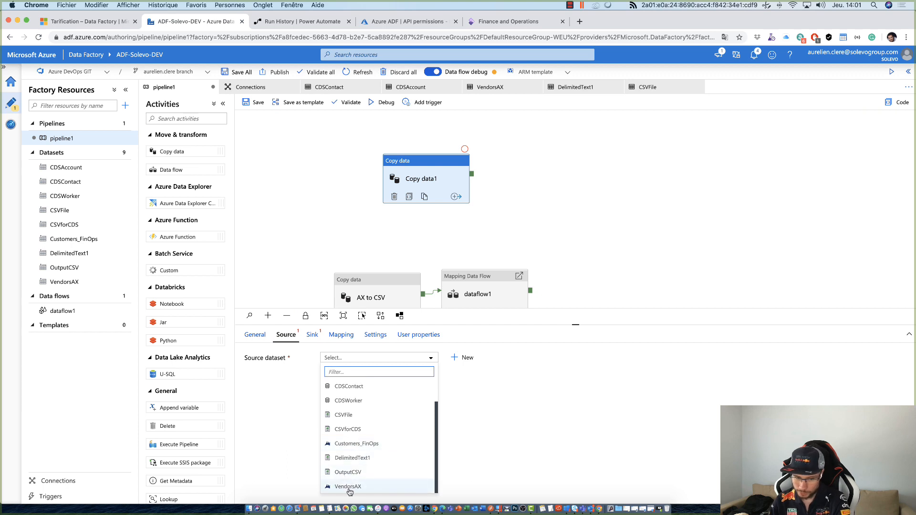
{"action": "left_click", "coordinate": [352, 490]}
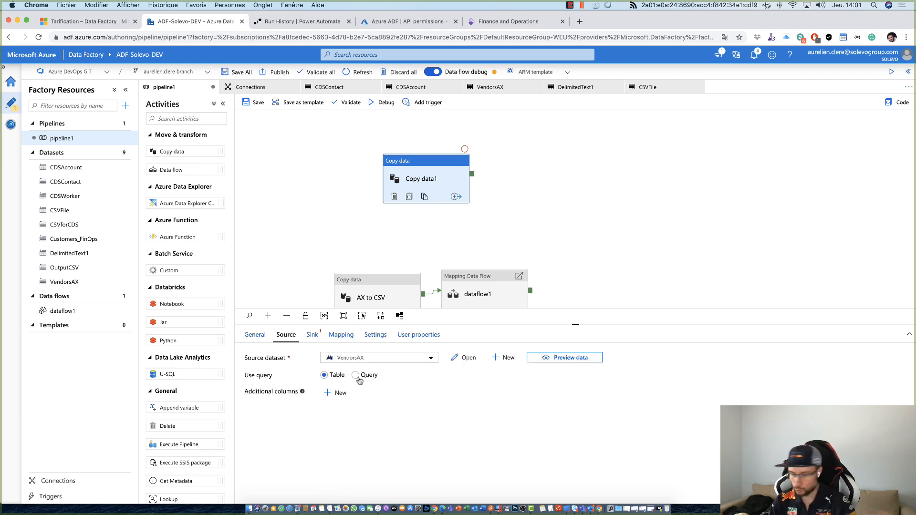
- Check the sink datasets offered for the new Copy data activity and rename the DelimitedText1 dataset as VendorsCSV
{"action": "left_click", "coordinate": [312, 335]}
{"action": "left_click", "coordinate": [333, 359]}
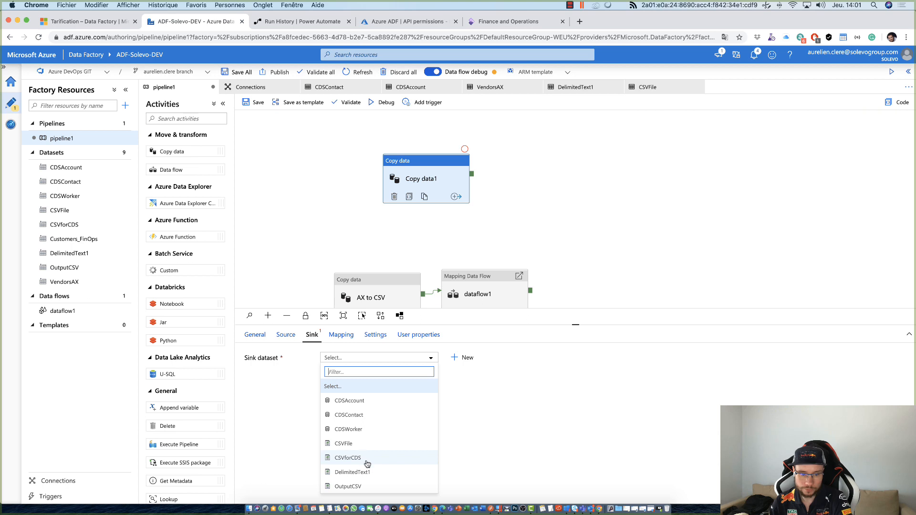
{"action": "left_click", "coordinate": [94, 256]}
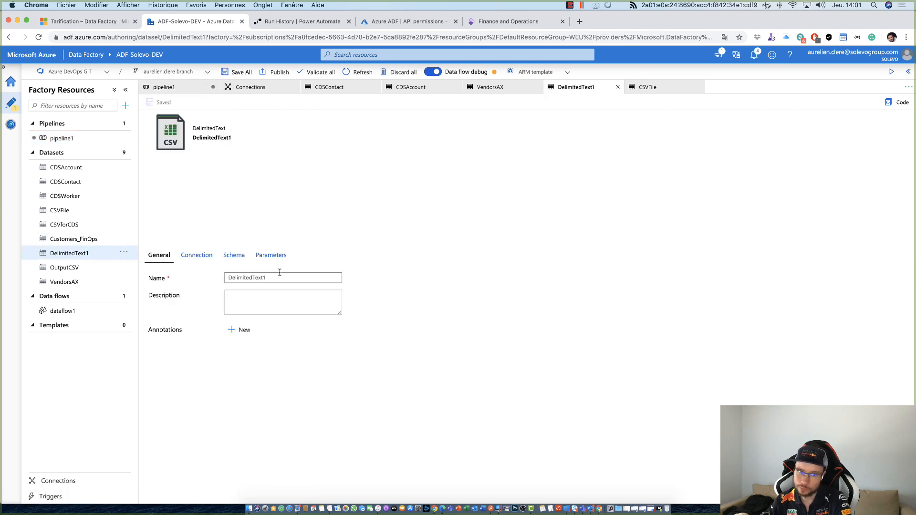
{"action": "type", "text": "Vendors"}
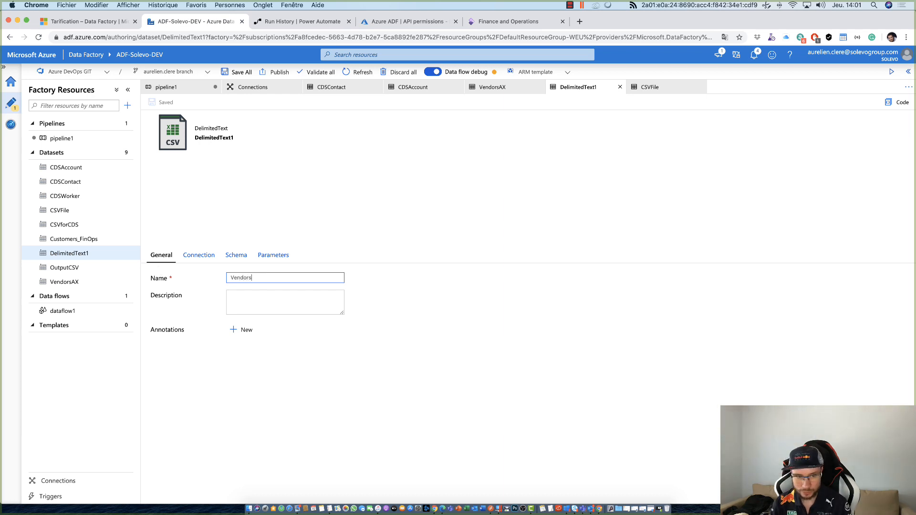
{"action": "type", "text": "CSV"}
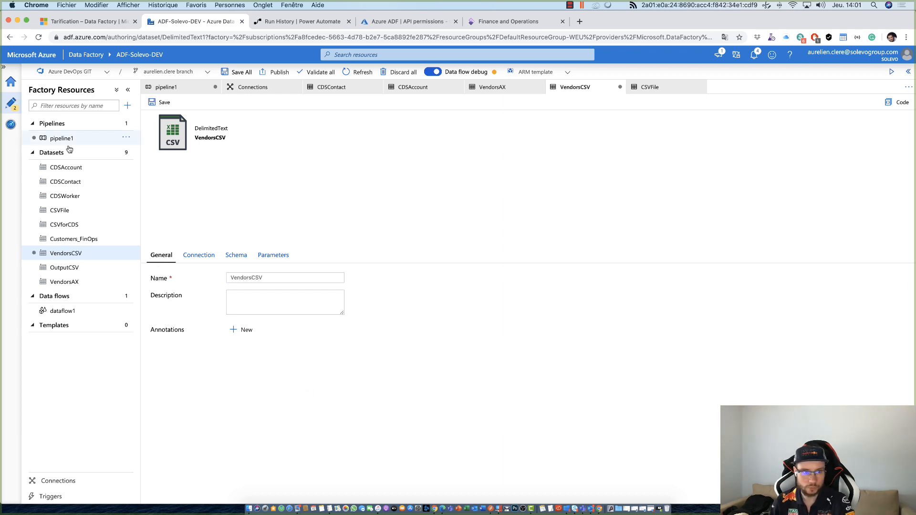
- Save the VendorsCSV dataset and rename the new Copy data activity in pipeline1 as Vendors
{"action": "left_click", "coordinate": [153, 102]}
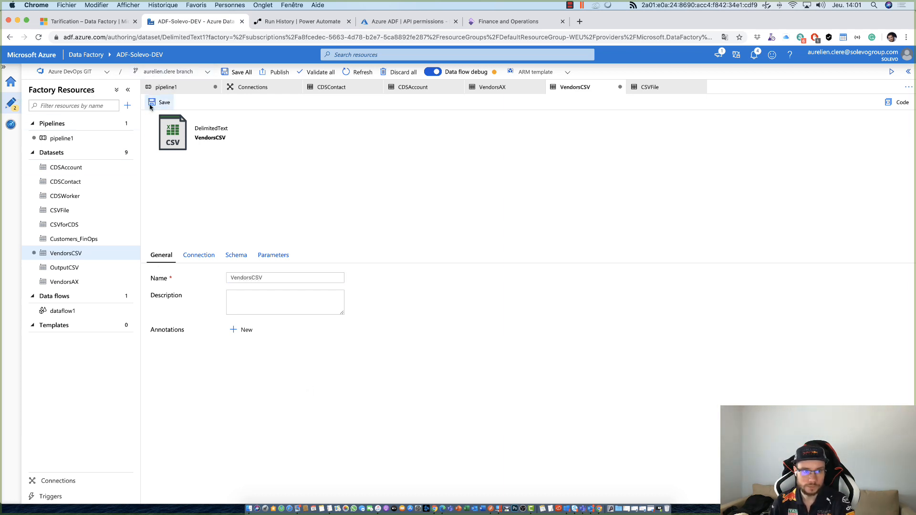
{"action": "left_click", "coordinate": [79, 138]}
{"action": "left_click_drag", "start_coordinate": [492, 190], "coordinate": [329, 188]}
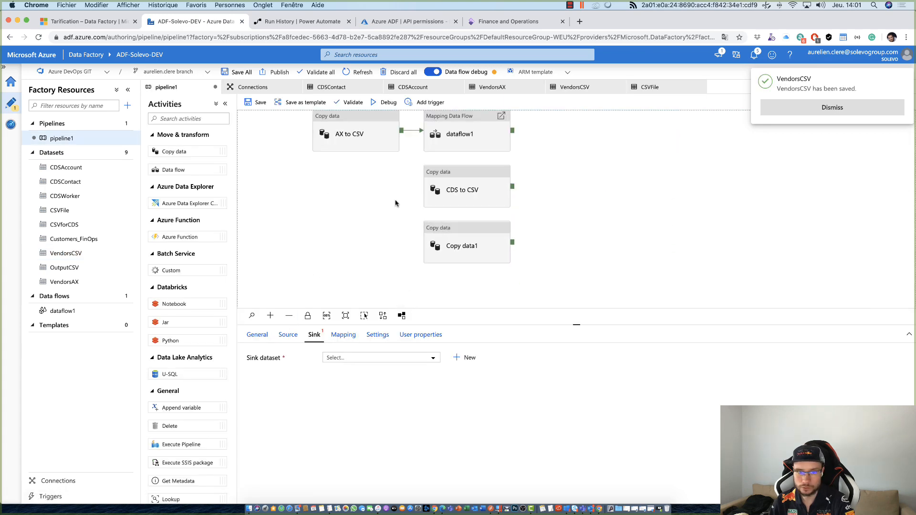
{"action": "left_click", "coordinate": [452, 229]}
{"action": "left_click", "coordinate": [257, 335]}
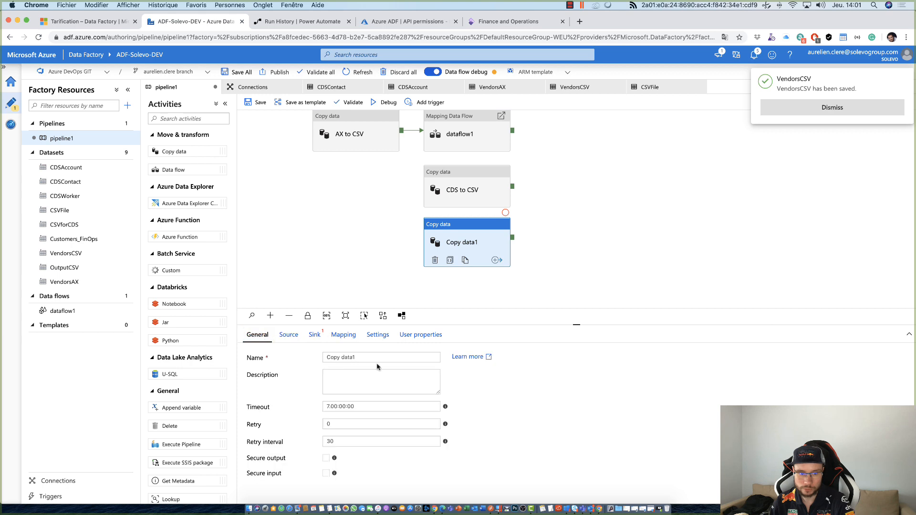
{"action": "triple_click", "coordinate": [332, 358]}
{"action": "key", "text": "BackSpace"}
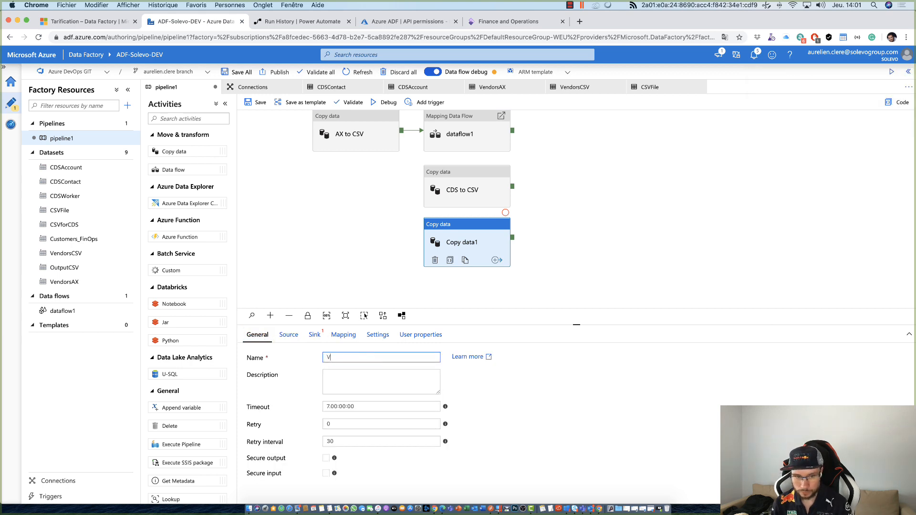
{"action": "type", "text": "Vendors"}
{"action": "left_click", "coordinate": [671, 419]}
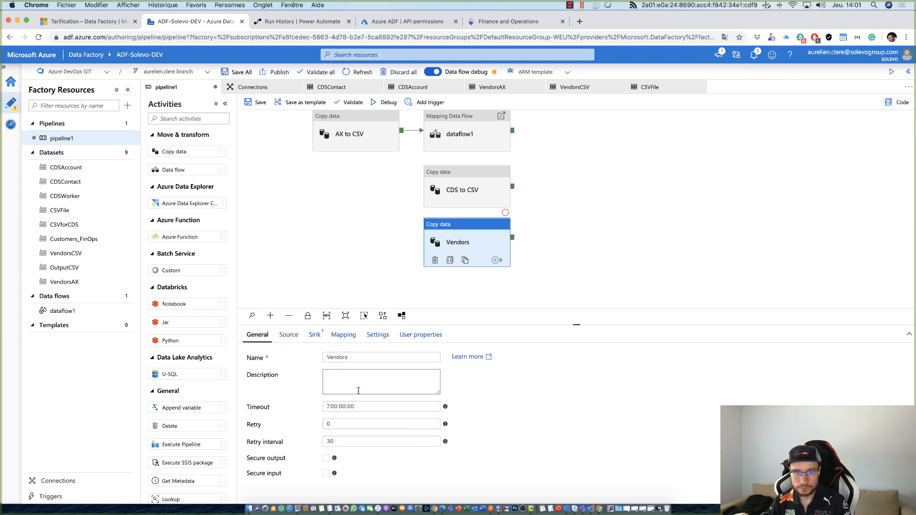
- Set the sink dataset of the Vendors activity to VendorsCSV and import the schemas for its mapping
{"action": "left_click", "coordinate": [307, 335]}
{"action": "left_click", "coordinate": [335, 358]}
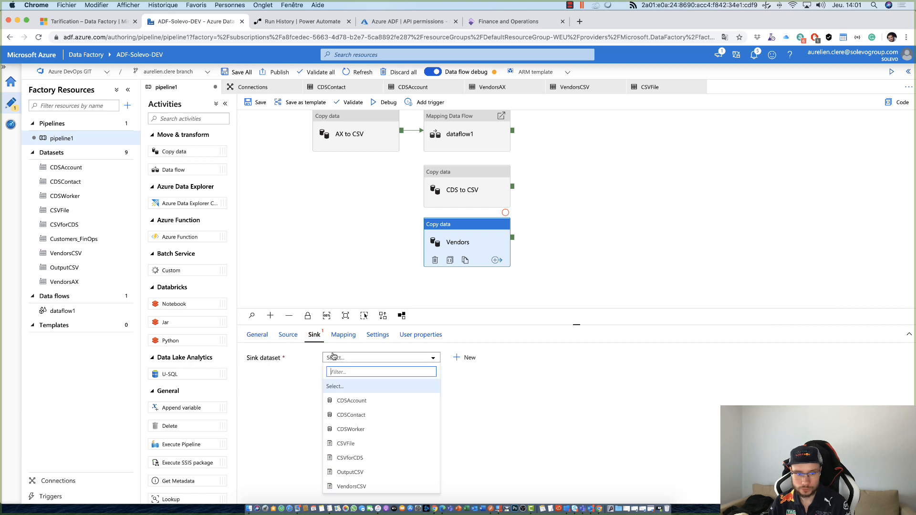
{"action": "left_click", "coordinate": [352, 486]}
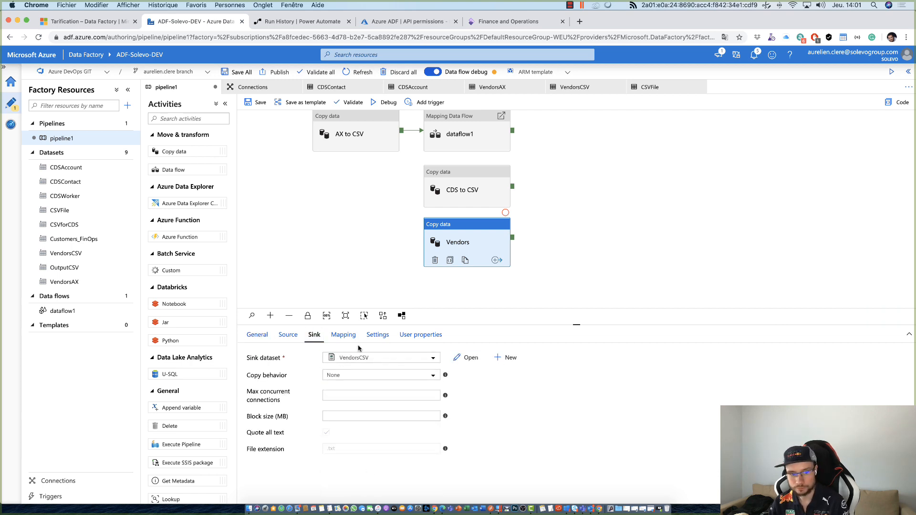
{"action": "left_click", "coordinate": [343, 338]}
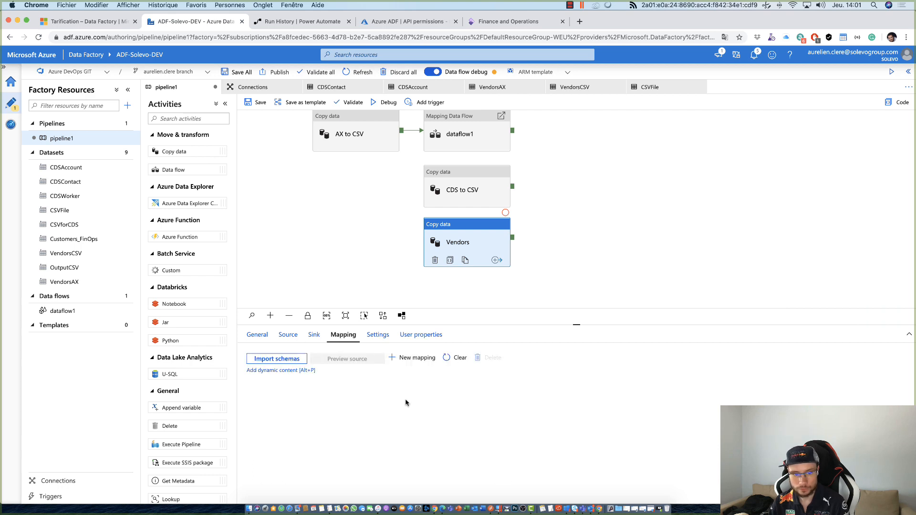
{"action": "left_click", "coordinate": [286, 359]}
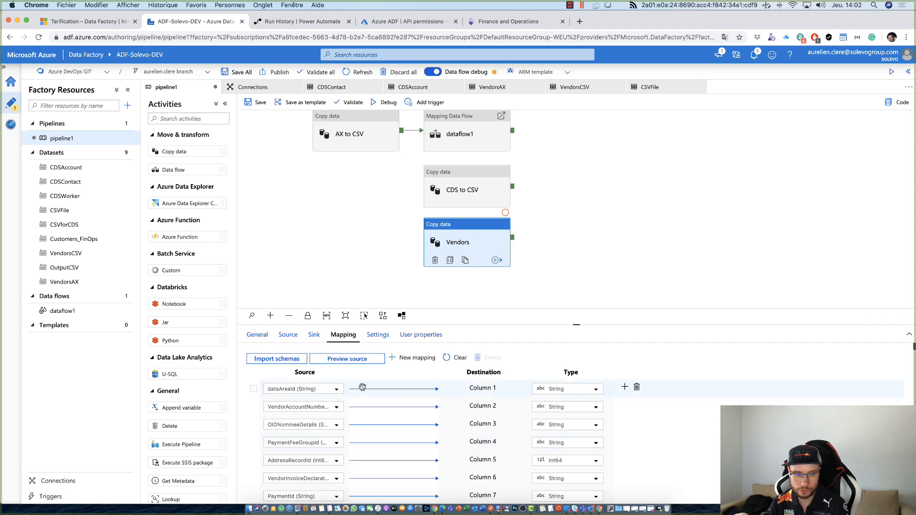
- Look through the Vendors activity's mapping of source fields to destination columns and their data types
{"action": "scroll", "coordinate": [377, 422], "scroll_direction": "down", "scroll_amount": 20}
{"action": "scroll", "coordinate": [388, 430], "scroll_direction": "down", "scroll_amount": 20}
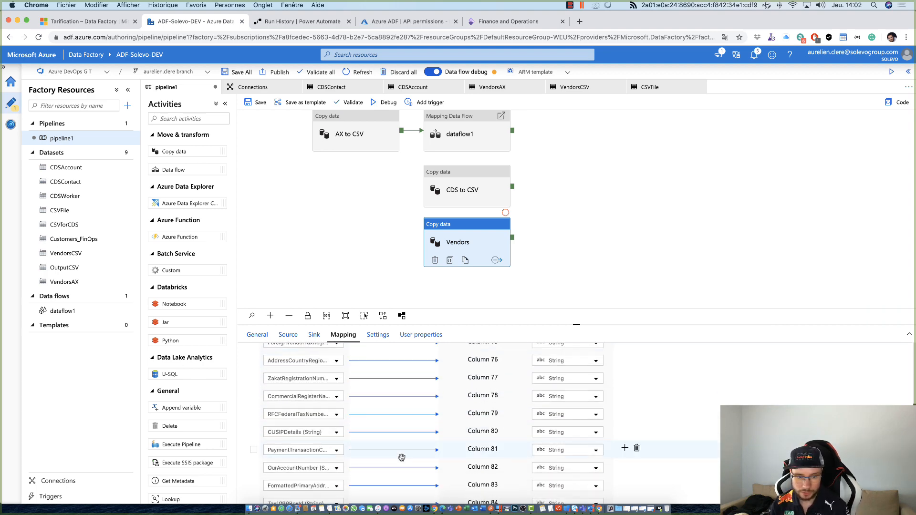
{"action": "scroll", "coordinate": [358, 420], "scroll_direction": "down", "scroll_amount": 12}
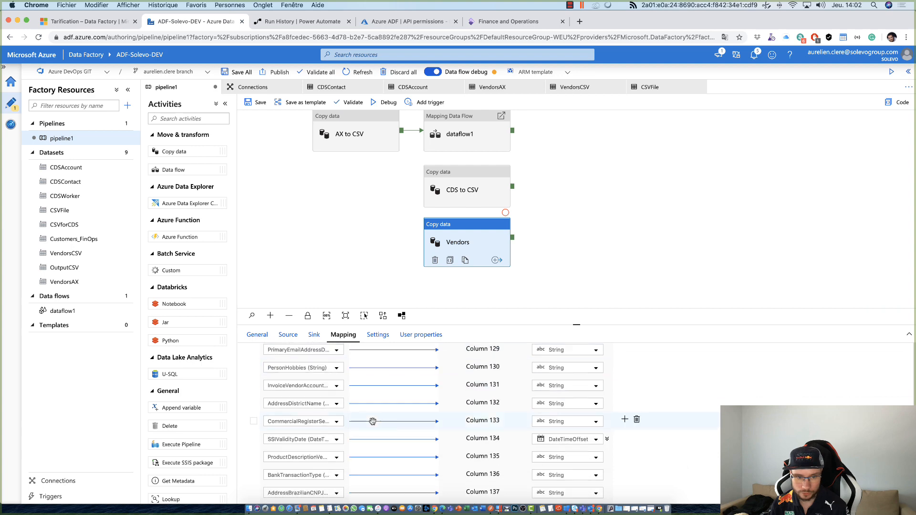
{"action": "scroll", "coordinate": [425, 452], "scroll_direction": "up", "scroll_amount": 20}
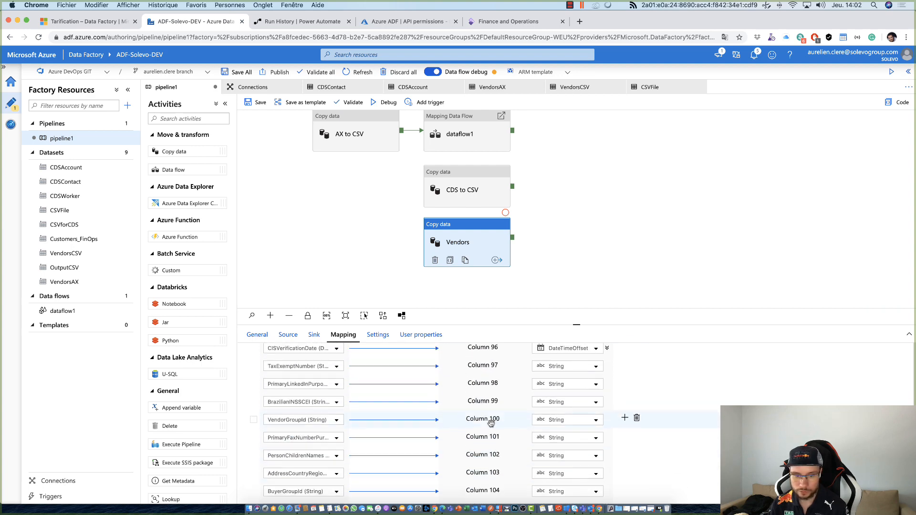
{"action": "scroll", "coordinate": [481, 383], "scroll_direction": "up", "scroll_amount": 20}
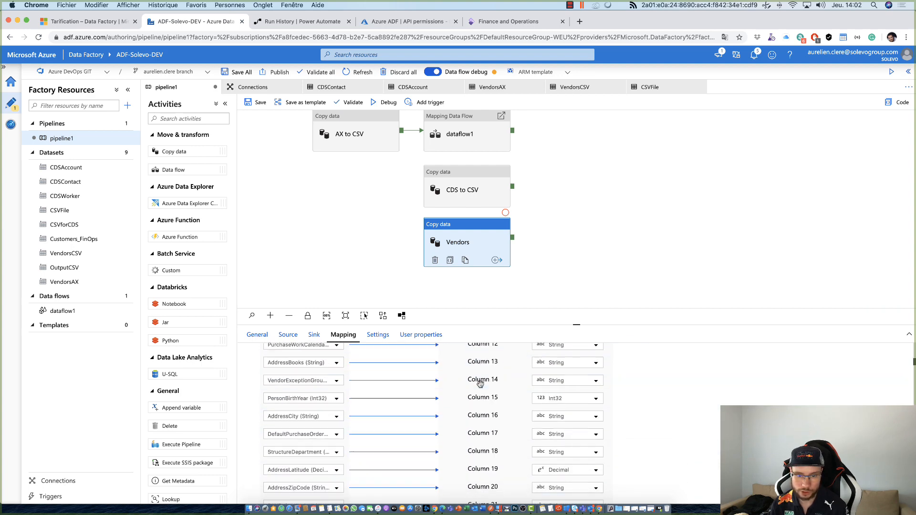
{"action": "scroll", "coordinate": [508, 425], "scroll_direction": "down", "scroll_amount": 5}
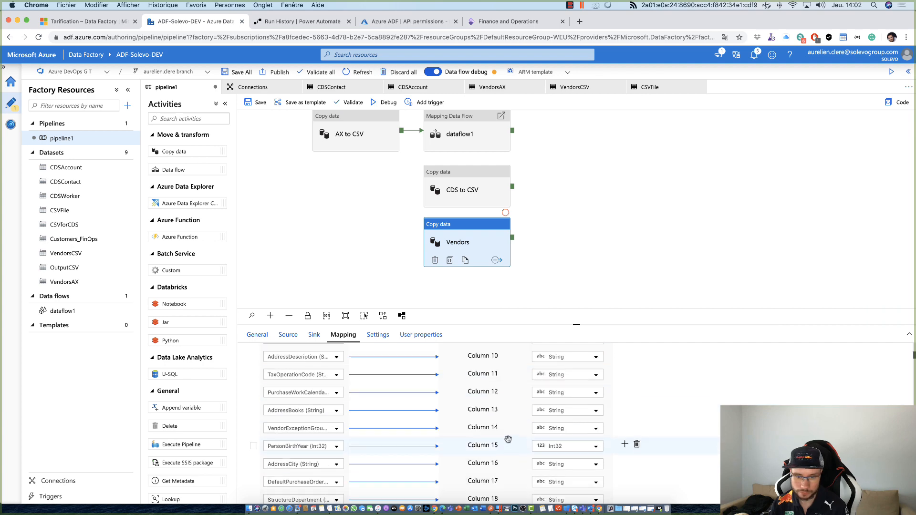
{"action": "scroll", "coordinate": [509, 439], "scroll_direction": "down", "scroll_amount": 18}
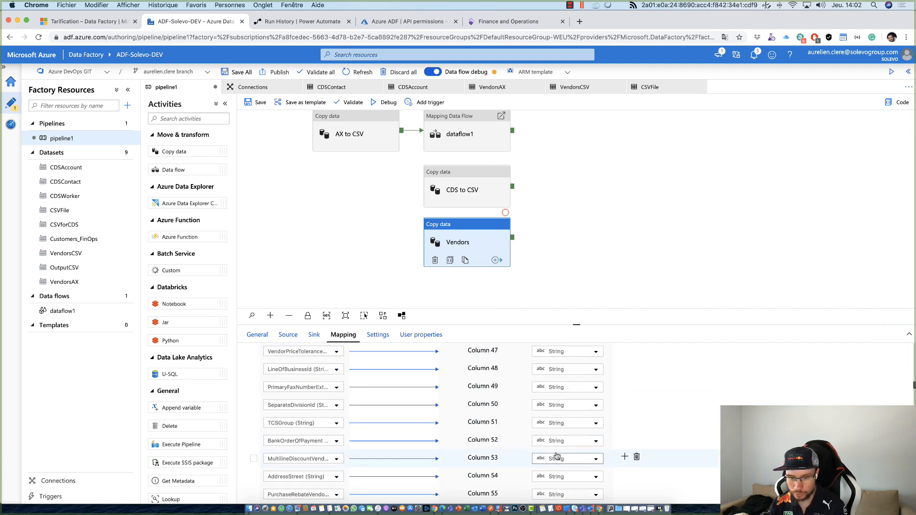
{"action": "scroll", "coordinate": [557, 456], "scroll_direction": "down", "scroll_amount": 20}
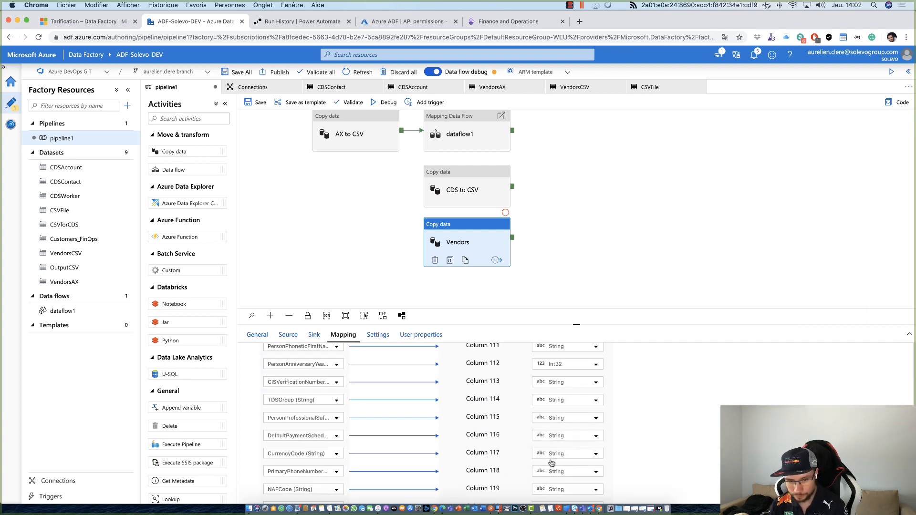
{"action": "scroll", "coordinate": [552, 463], "scroll_direction": "up", "scroll_amount": 20}
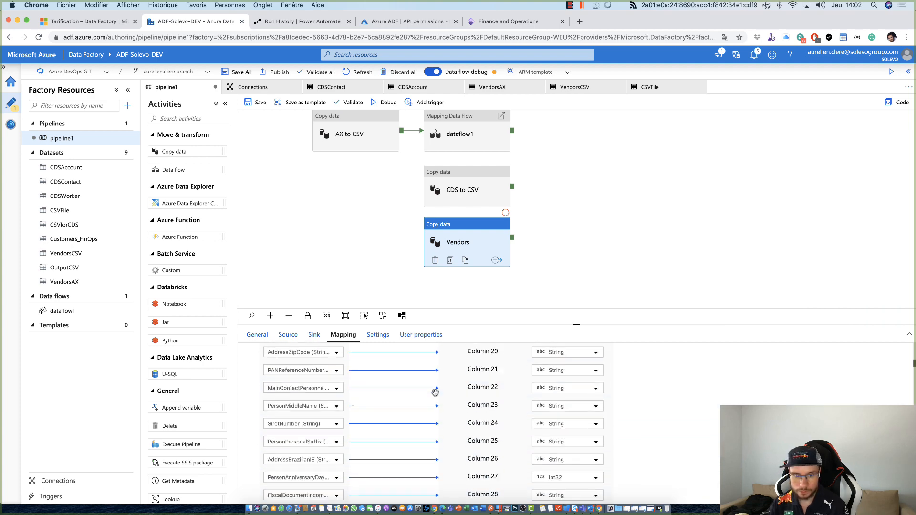
{"action": "scroll", "coordinate": [435, 393], "scroll_direction": "up", "scroll_amount": 8}
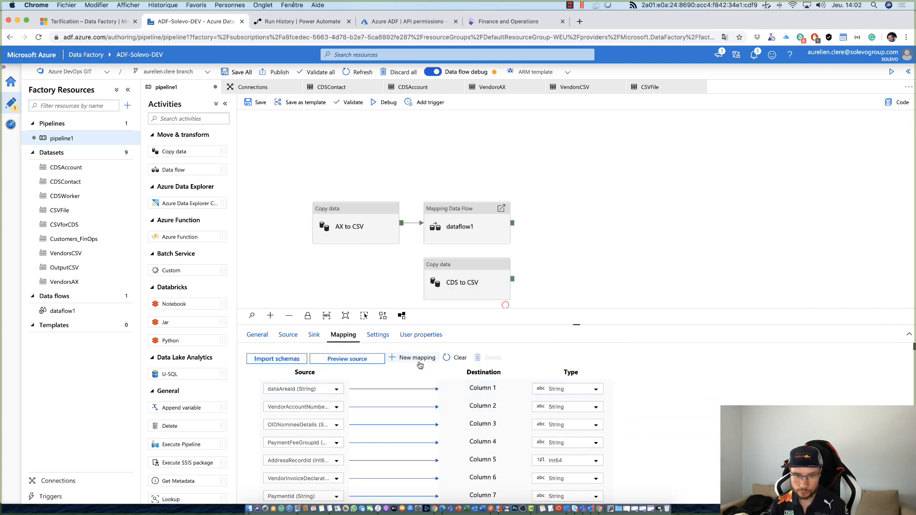
{"action": "mouse_move", "coordinate": [651, 389]}
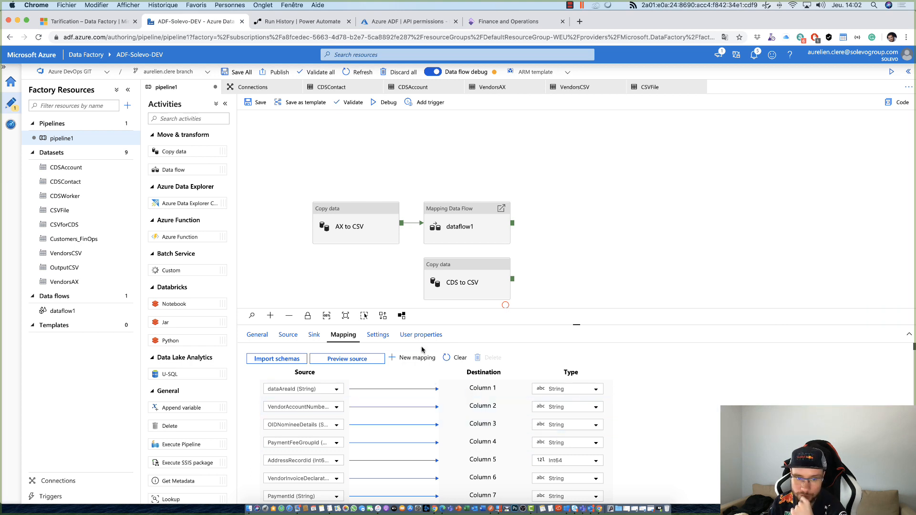
- Save pipeline1, start a debug run of it and show the run's output
{"action": "left_click", "coordinate": [650, 232]}
{"action": "scroll", "coordinate": [634, 200], "scroll_direction": "down", "scroll_amount": 3}
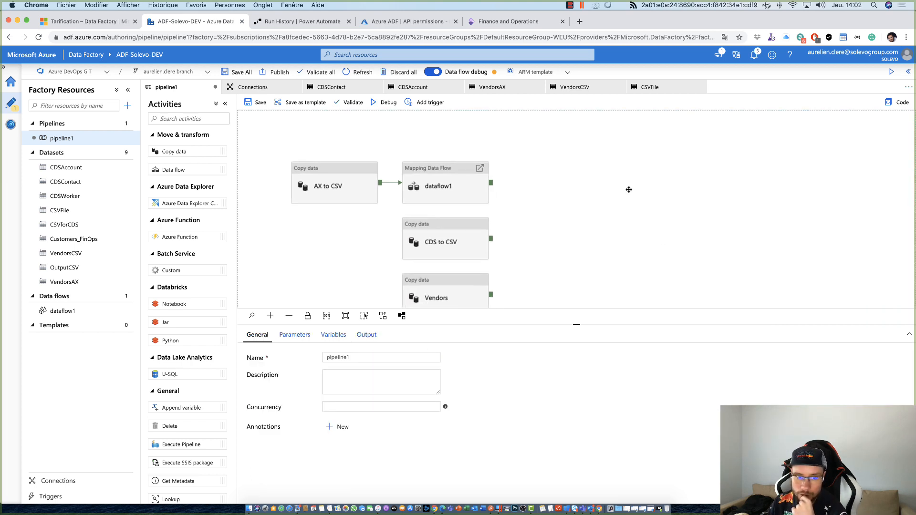
{"action": "left_click", "coordinate": [443, 300]}
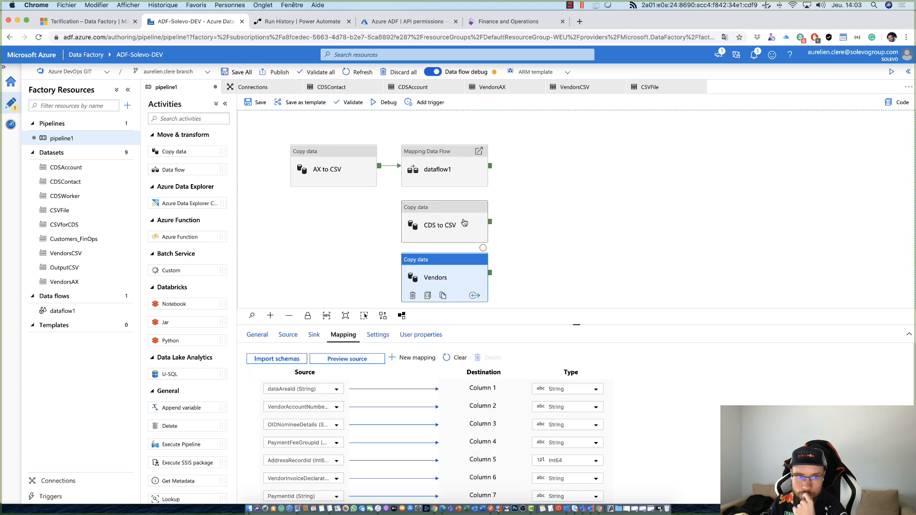
{"action": "left_click", "coordinate": [257, 102]}
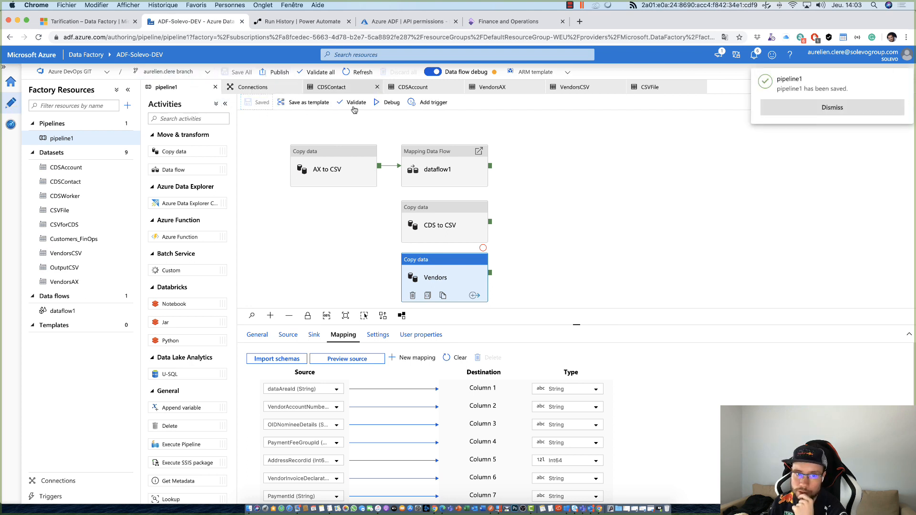
{"action": "left_click", "coordinate": [392, 103]}
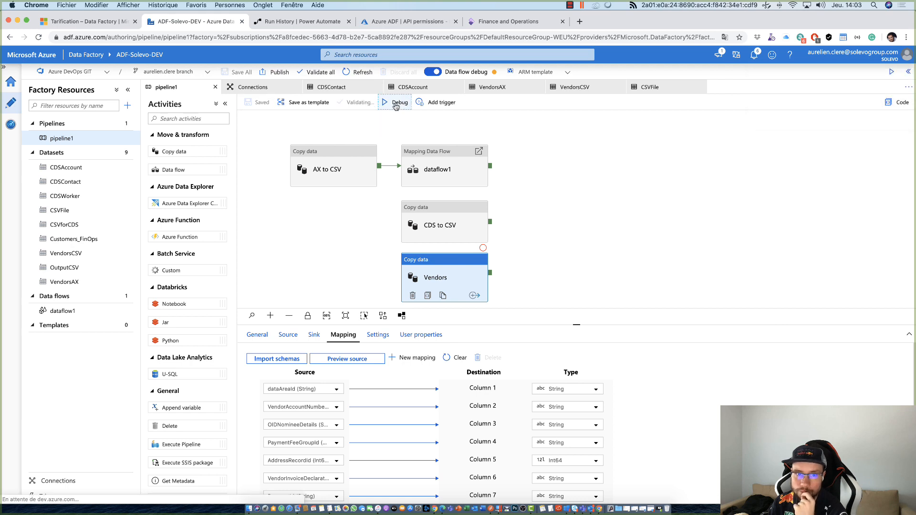
{"action": "left_click", "coordinate": [540, 192]}
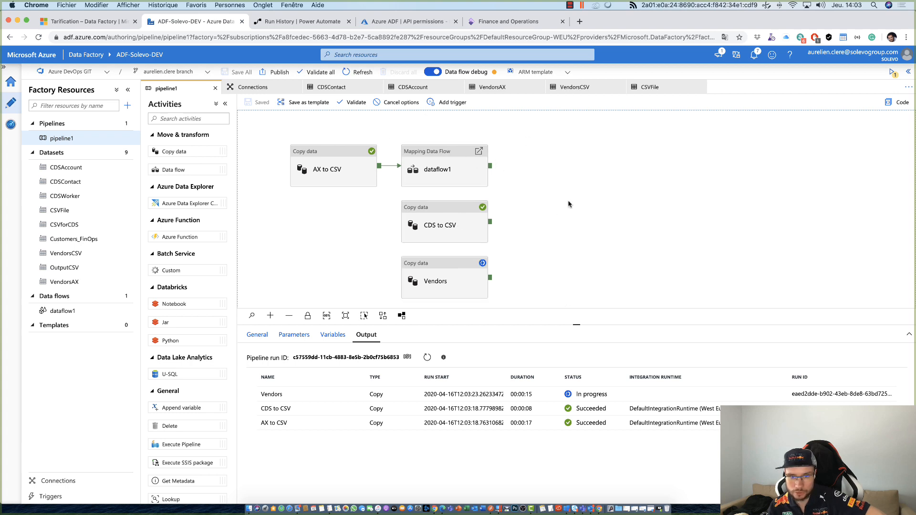
- Refresh the status of the pipeline1 debug run and turn Data flow debug back on
{"action": "left_click", "coordinate": [426, 357]}
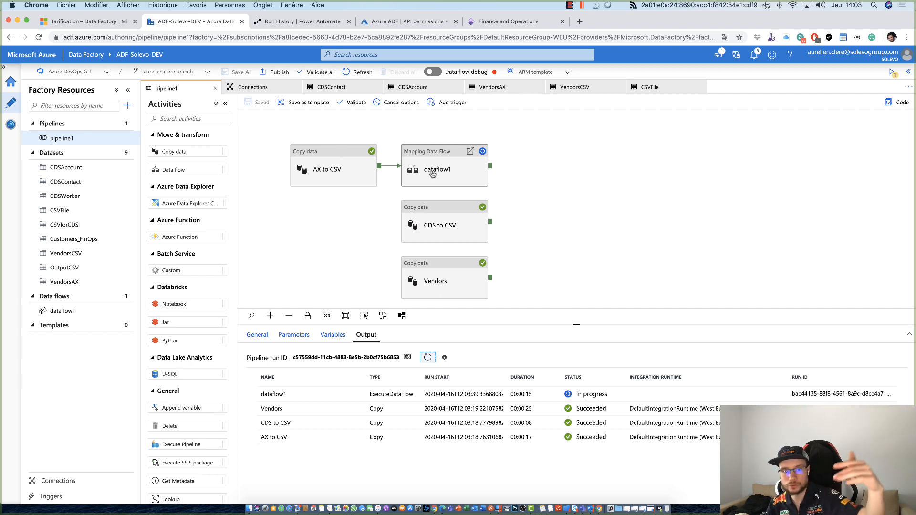
{"action": "left_click", "coordinate": [428, 357]}
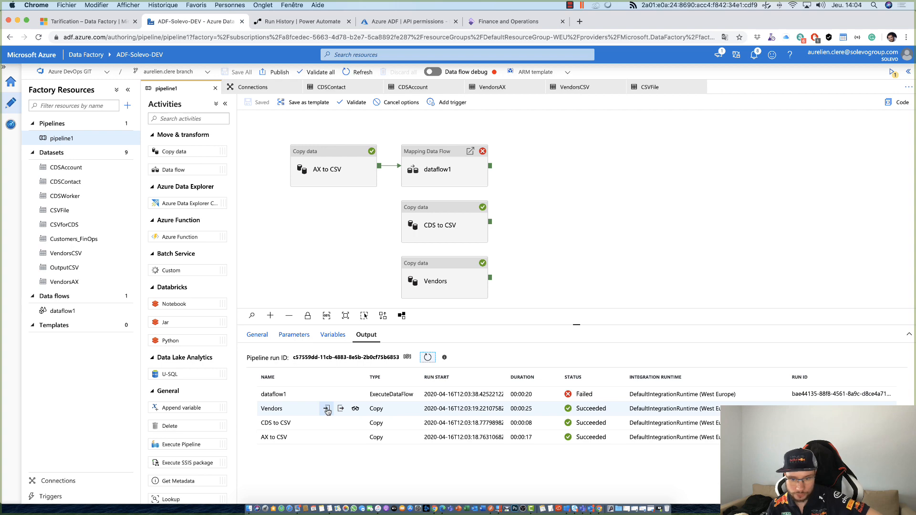
{"action": "left_click", "coordinate": [433, 73]}
{"action": "left_click", "coordinate": [401, 306]}
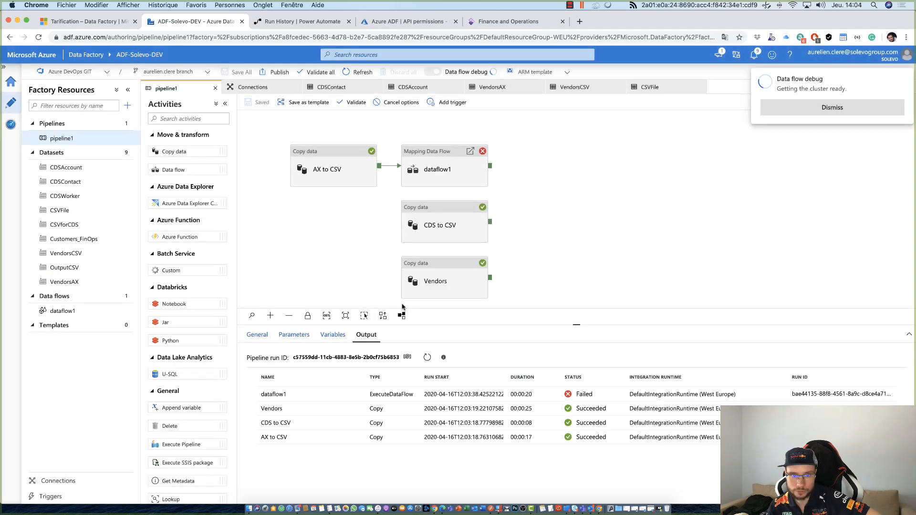
- Examine the Vendors activity's run input and its copy details, including the rows read and the duration
{"action": "left_click_drag", "start_coordinate": [586, 261], "coordinate": [589, 235]}
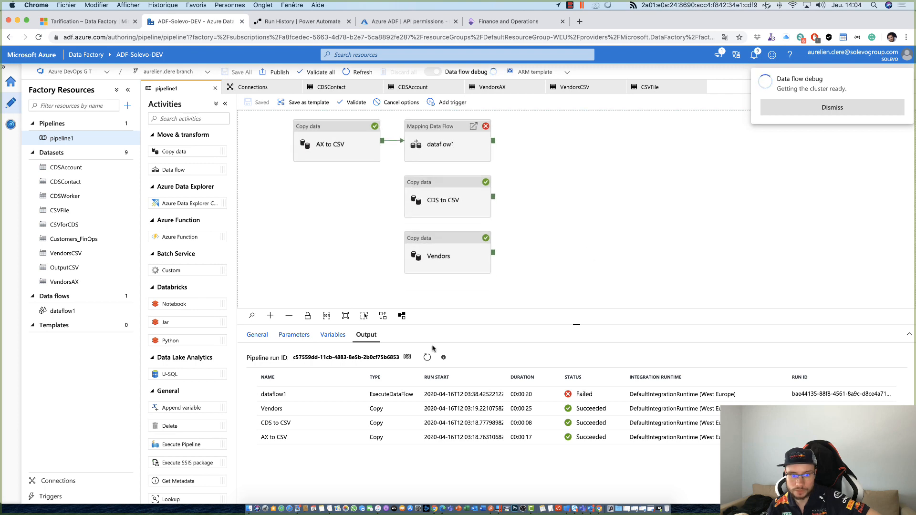
{"action": "mouse_move", "coordinate": [342, 400]}
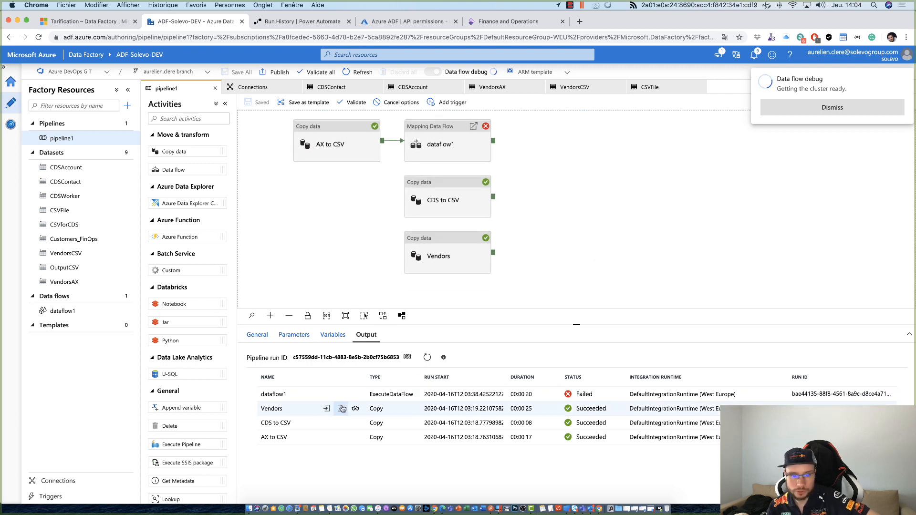
{"action": "left_click", "coordinate": [326, 409]}
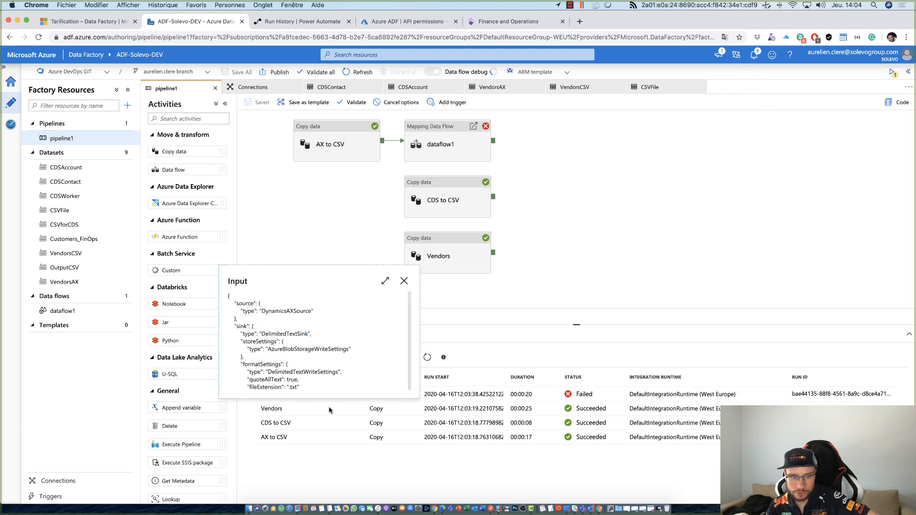
{"action": "left_click", "coordinate": [404, 281]}
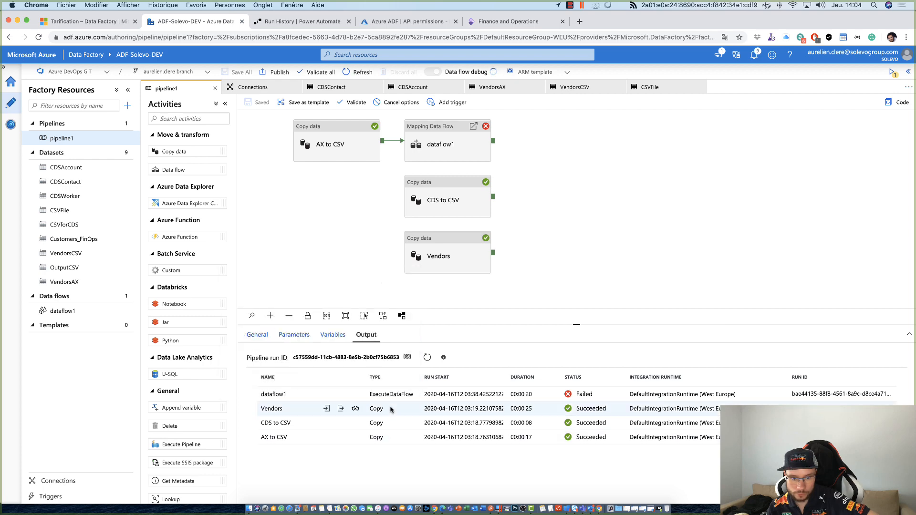
{"action": "left_click", "coordinate": [354, 410]}
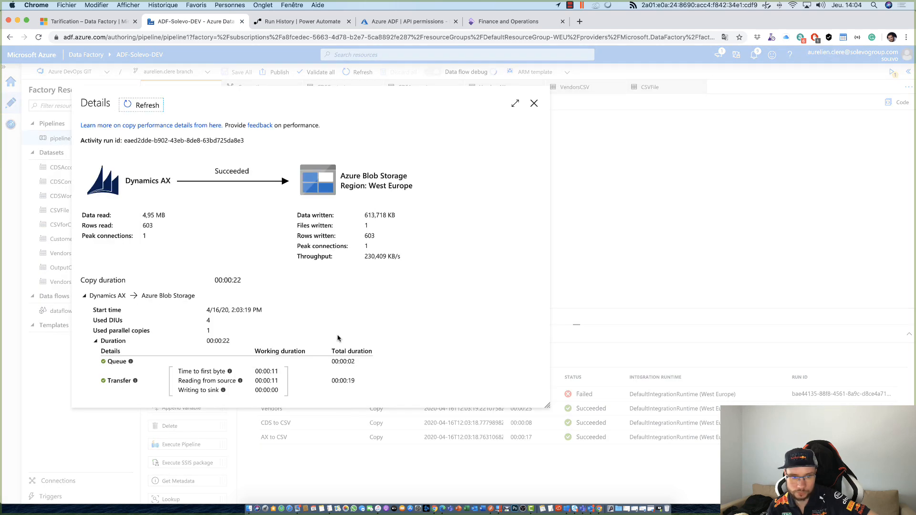
{"action": "double_click", "coordinate": [145, 227]}
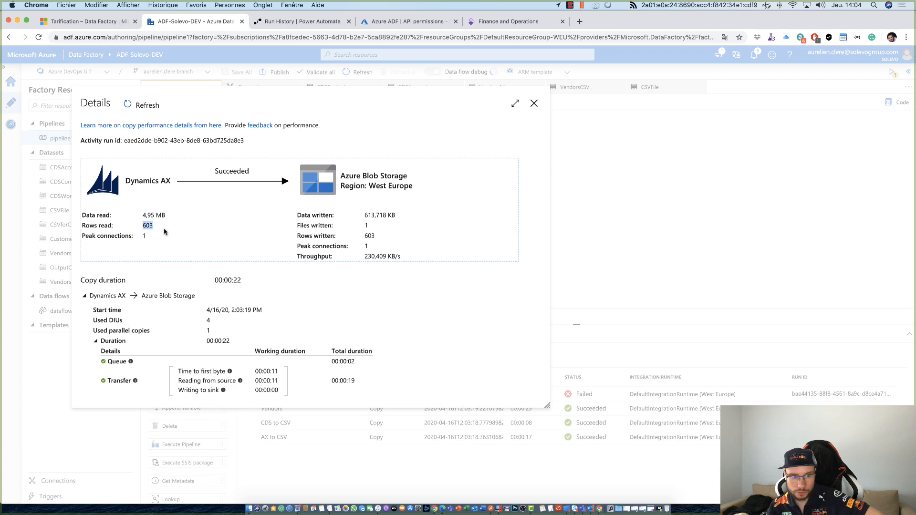
{"action": "left_click_drag", "start_coordinate": [146, 224], "coordinate": [359, 244]}
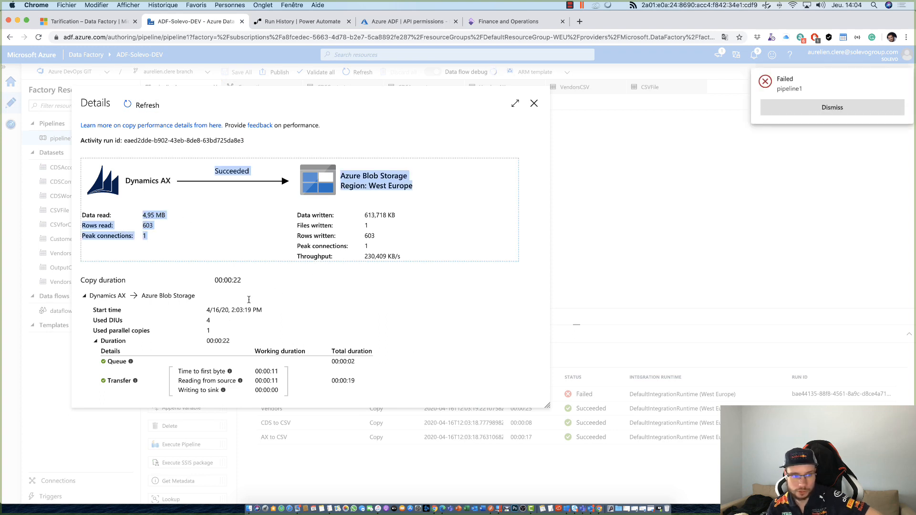
{"action": "left_click_drag", "start_coordinate": [232, 341], "coordinate": [196, 342]}
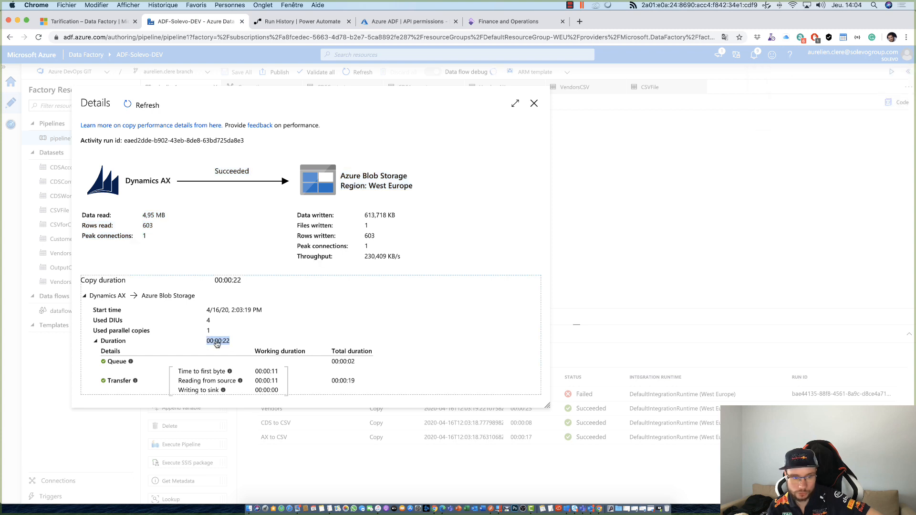
- Close the Vendors copy details and open the axdtwh container of the solevobackupdynamics365 storage account in the Azure portal
{"action": "double_click", "coordinate": [148, 226]}
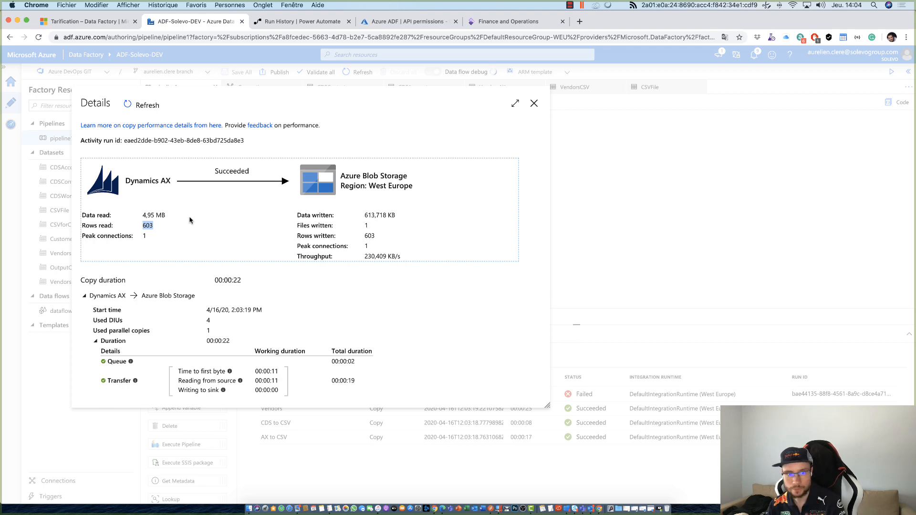
{"action": "left_click", "coordinate": [534, 103]}
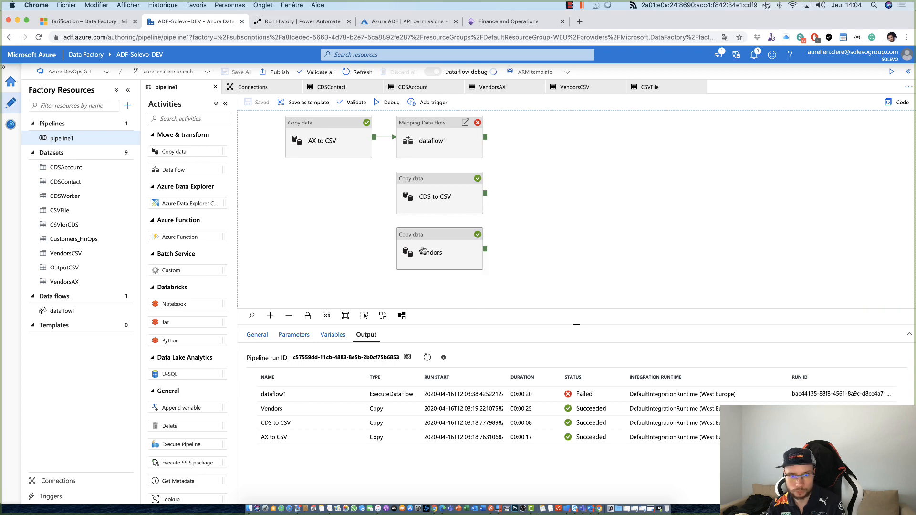
{"action": "left_click", "coordinate": [394, 22]}
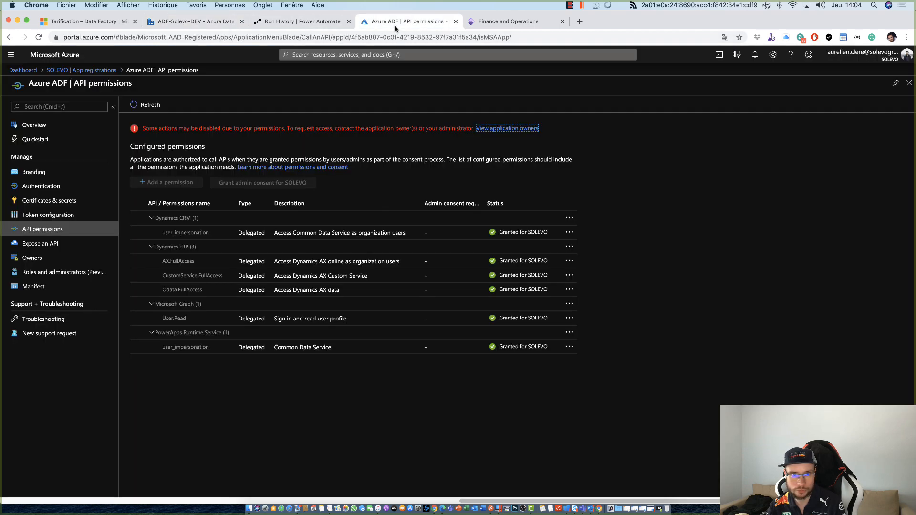
{"action": "left_click", "coordinate": [335, 54]}
{"action": "type", "text": "solevo"}
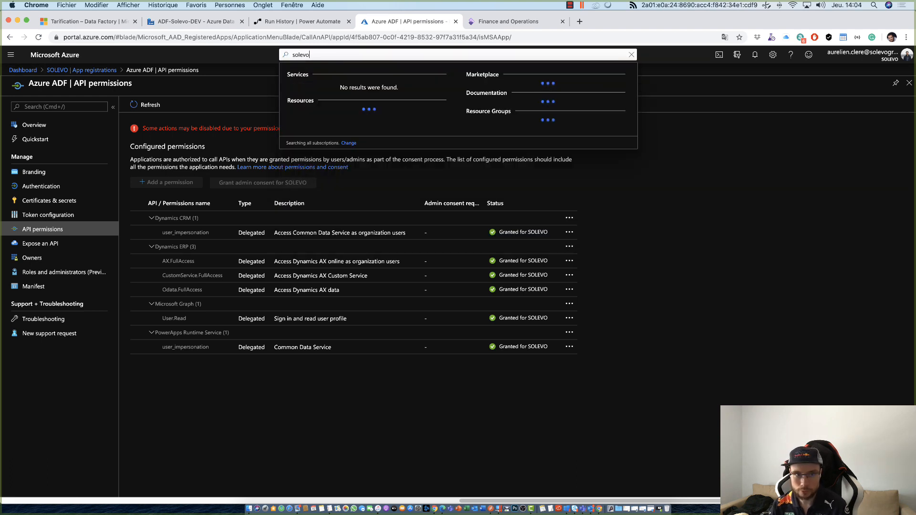
{"action": "type", "text": "bac"}
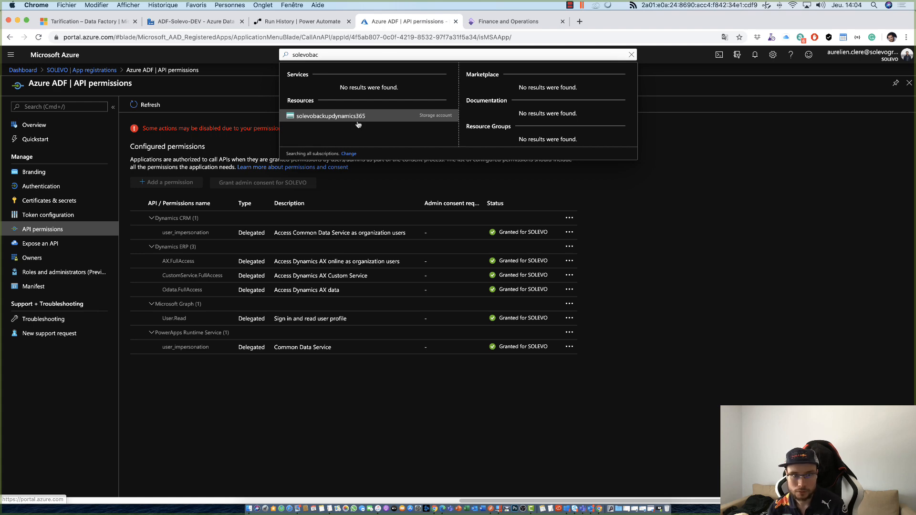
{"action": "left_click", "coordinate": [358, 119]}
{"action": "left_click", "coordinate": [194, 256]}
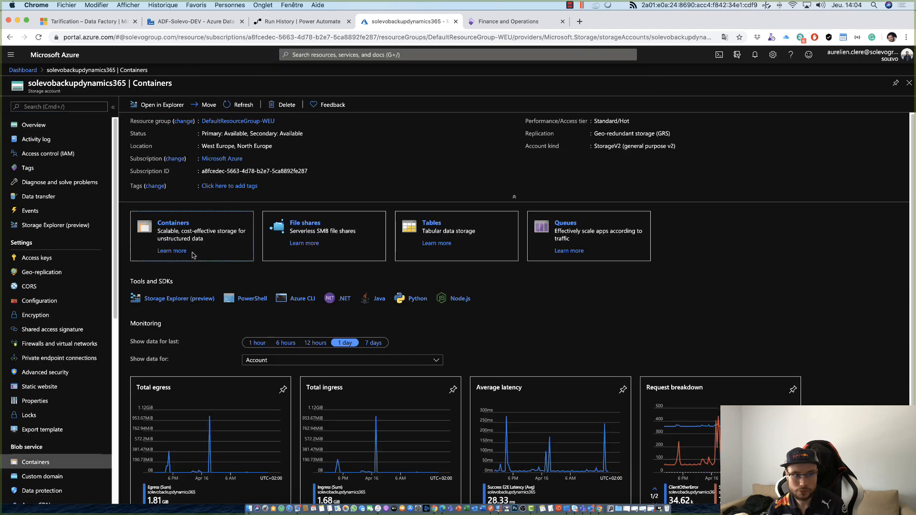
{"action": "left_click", "coordinate": [156, 152]}
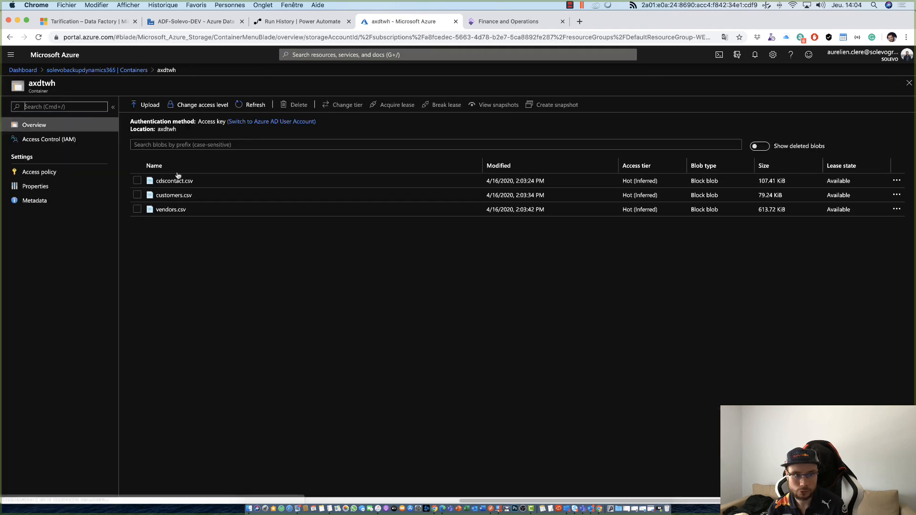
- Download the vendors.csv blob from the axdtwh container and open the file in Numbers, accepting its welcome screen
{"action": "left_click", "coordinate": [171, 210]}
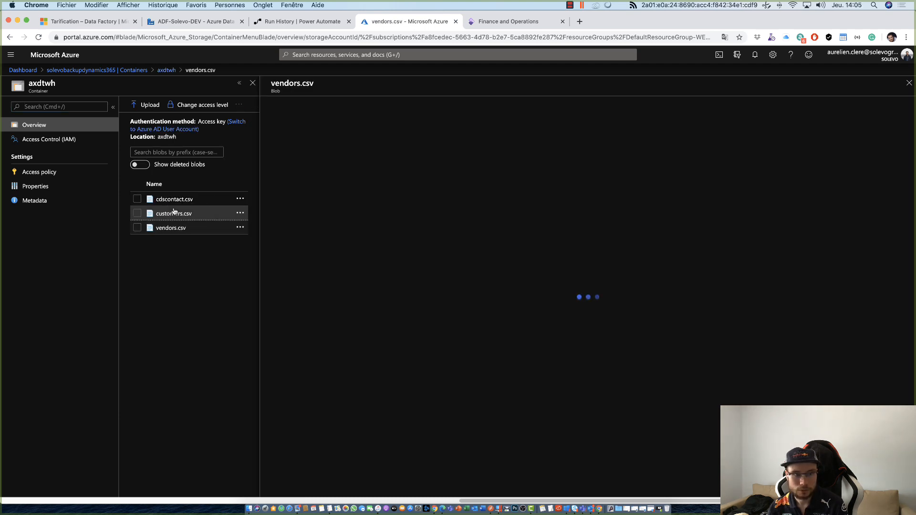
{"action": "left_click", "coordinate": [358, 104]}
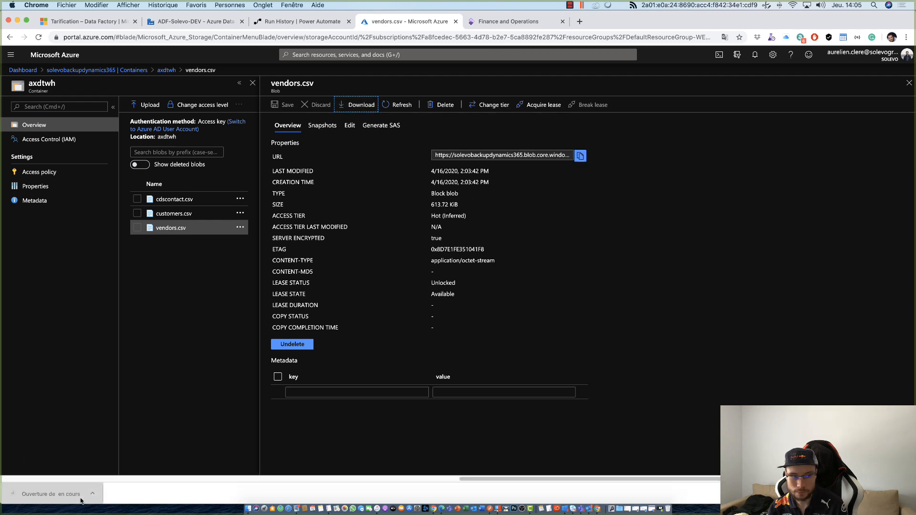
{"action": "left_click", "coordinate": [48, 494]}
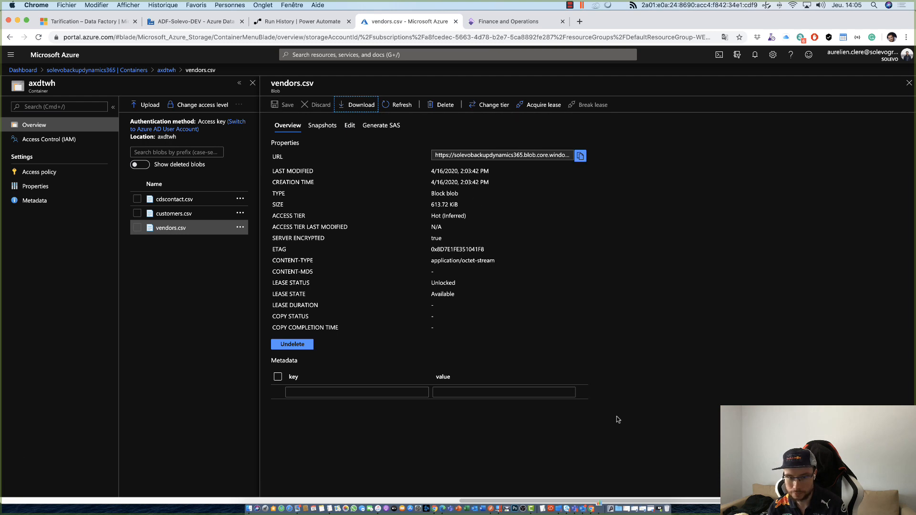
{"action": "left_click", "coordinate": [466, 389]}
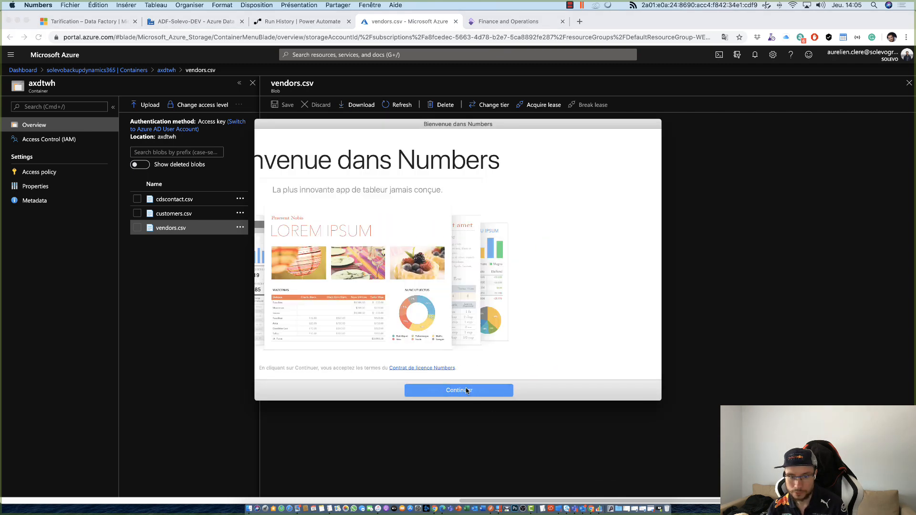
{"action": "left_click", "coordinate": [429, 396]}
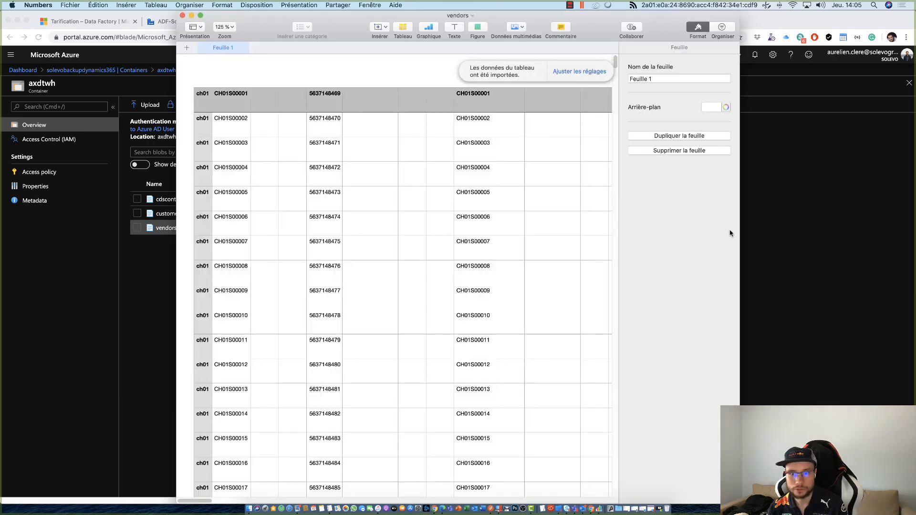
- Widen the vendors spreadsheet window, look across the exported vendor columns and put the window away
{"action": "left_click_drag", "start_coordinate": [740, 232], "coordinate": [891, 239]}
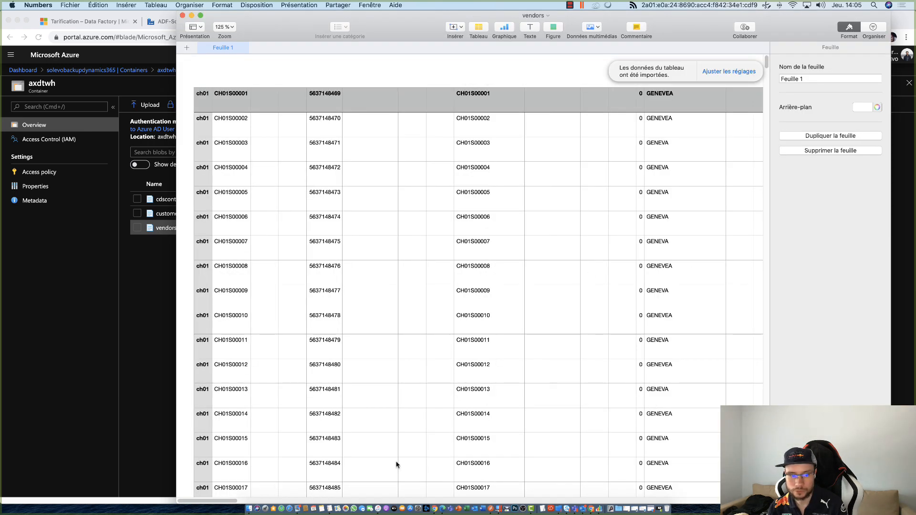
{"action": "scroll", "coordinate": [615, 478], "scroll_direction": "left", "scroll_amount": 15}
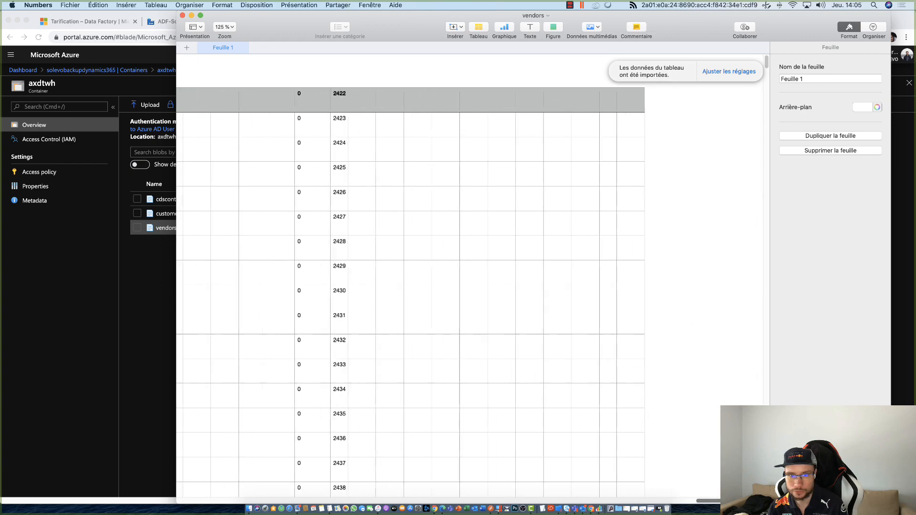
{"action": "scroll", "coordinate": [419, 473], "scroll_direction": "left", "scroll_amount": 10}
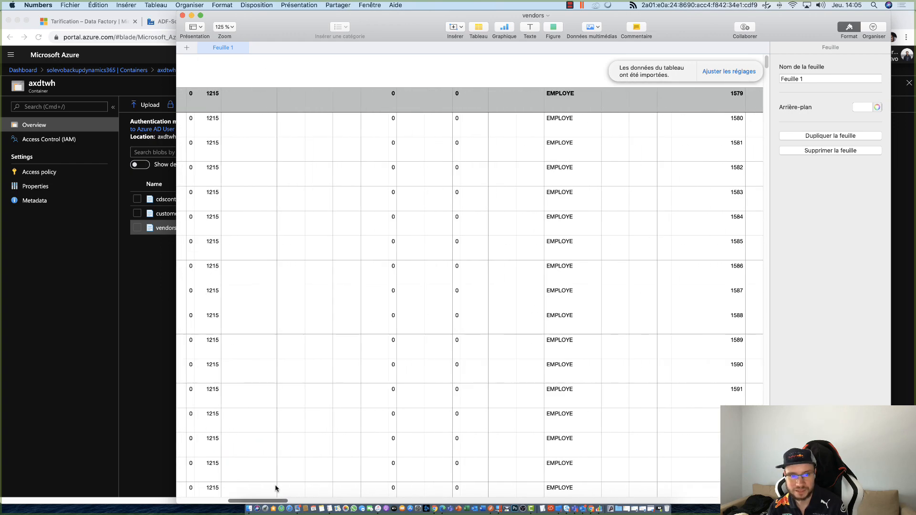
{"action": "left_click", "coordinate": [191, 16]}
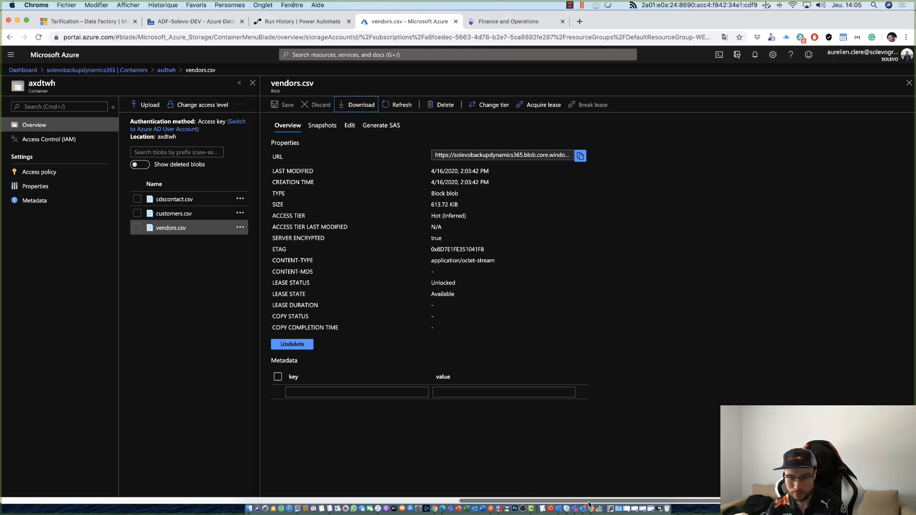
- Return to ADF-Solevo-DEV and show the source settings of source1 in dataflow1
{"action": "left_click", "coordinate": [194, 21]}
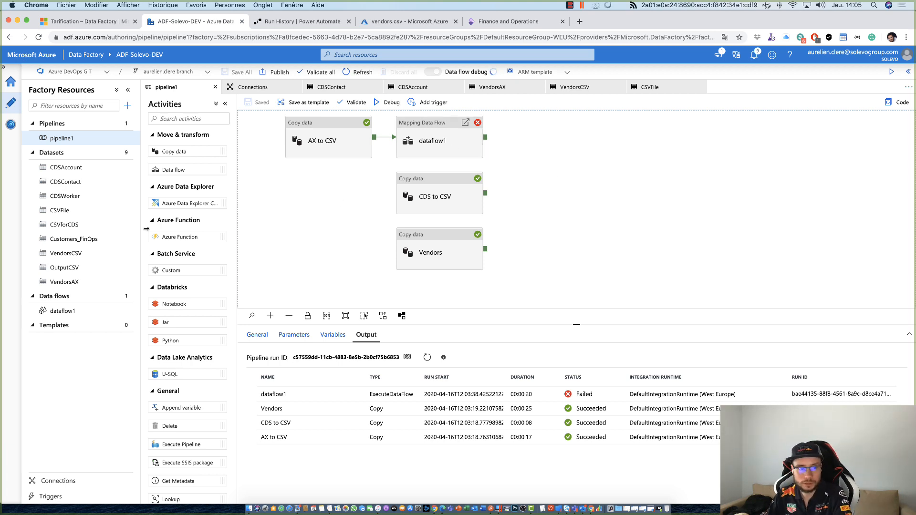
{"action": "left_click", "coordinate": [63, 311]}
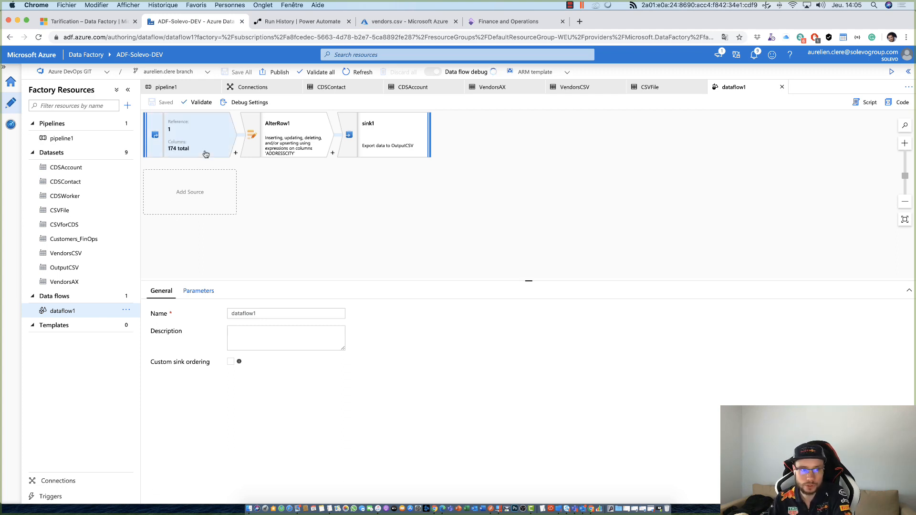
{"action": "left_click", "coordinate": [199, 151]}
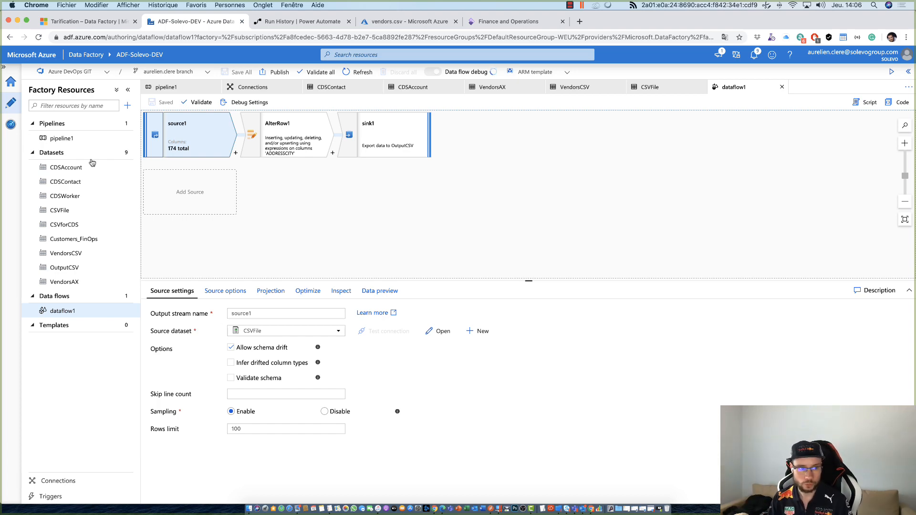
- Review which source dataset the AX to CSV copy activity uses in pipeline1
{"action": "left_click", "coordinate": [58, 138]}
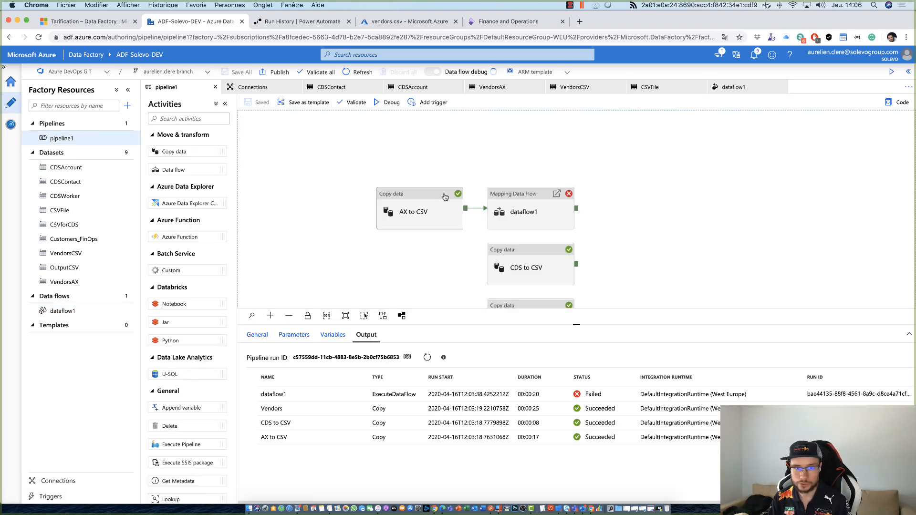
{"action": "left_click", "coordinate": [430, 206]}
{"action": "left_click", "coordinate": [288, 335]}
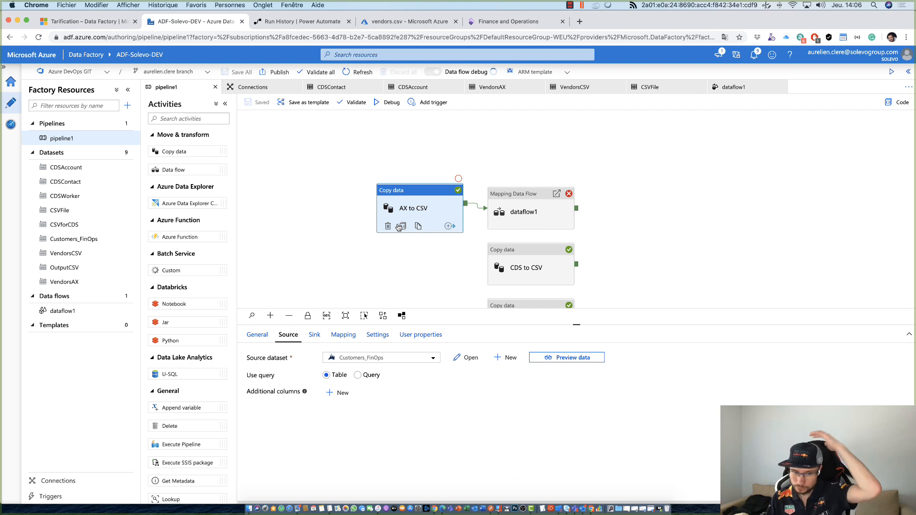
{"action": "left_click", "coordinate": [564, 151]}
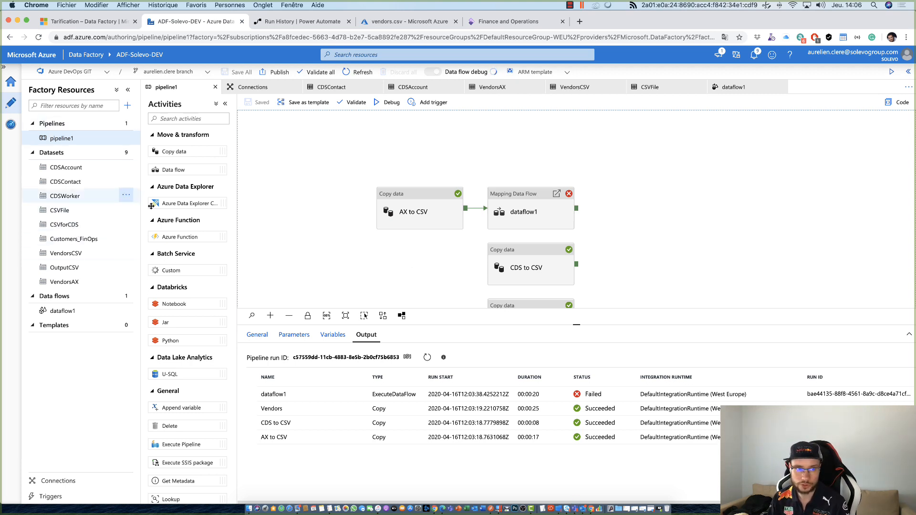
- Reopen dataflow1 and show the alter row settings of the AlterRow1 transformation
{"action": "left_click", "coordinate": [62, 325]}
{"action": "left_click", "coordinate": [70, 314]}
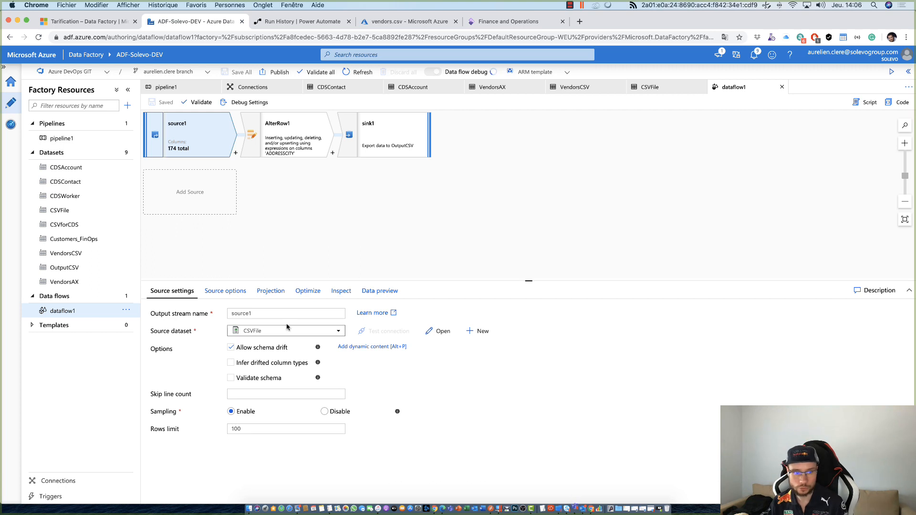
{"action": "left_click", "coordinate": [296, 117]}
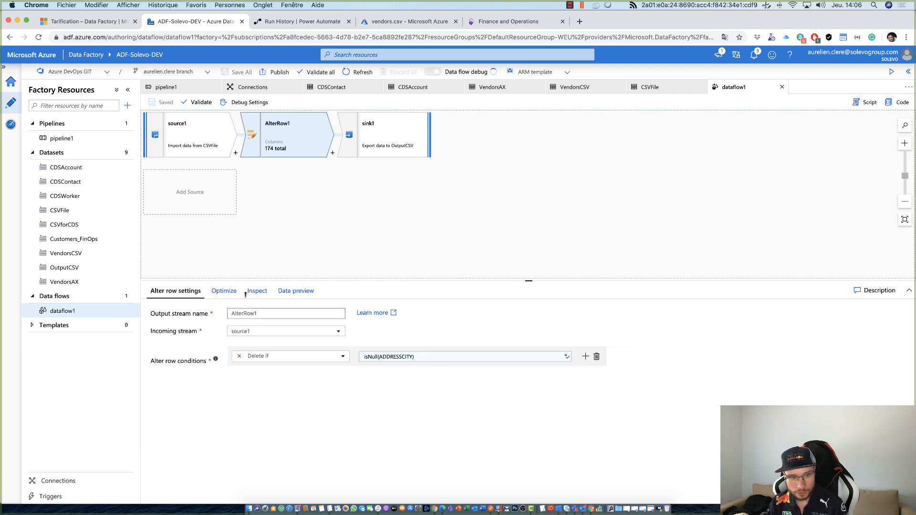
- Look through the transformations that can be added after source1, from Join to Sink, without adding one
{"action": "left_click", "coordinate": [235, 154]}
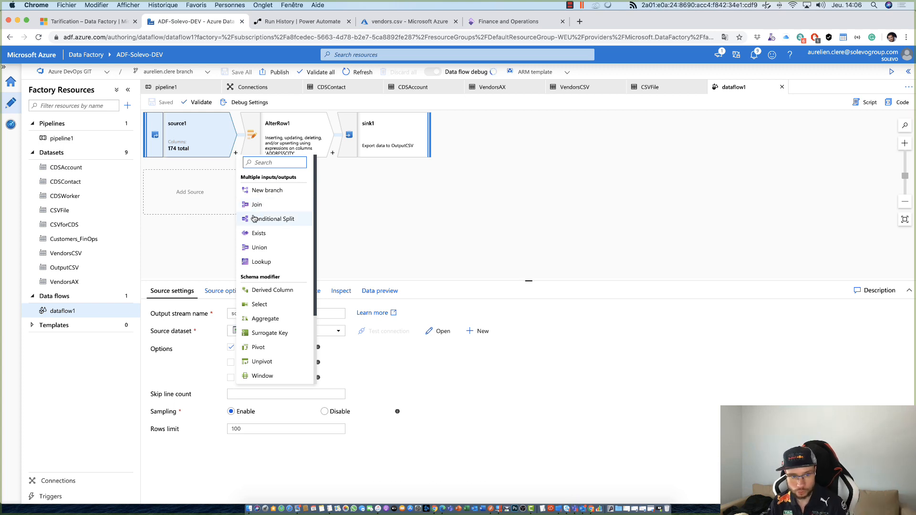
{"action": "scroll", "coordinate": [276, 246], "scroll_direction": "down", "scroll_amount": 1}
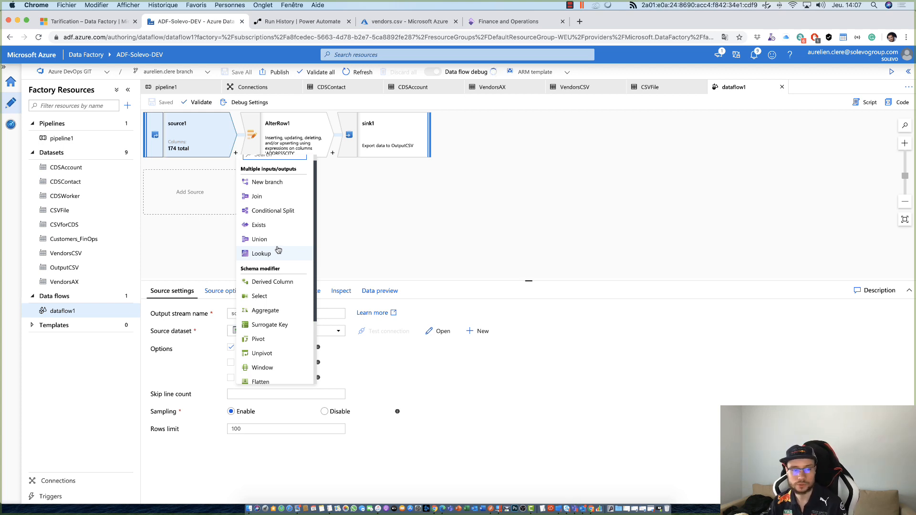
{"action": "scroll", "coordinate": [286, 216], "scroll_direction": "down", "scroll_amount": 1}
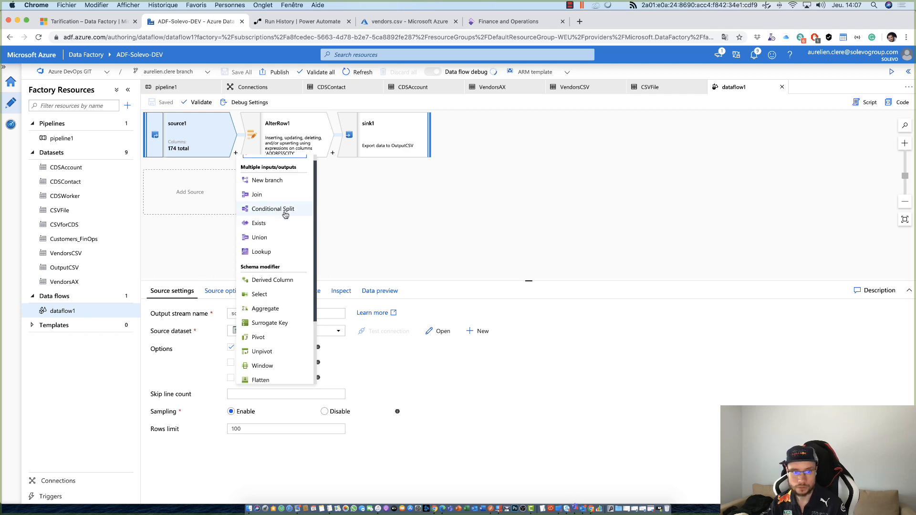
{"action": "scroll", "coordinate": [285, 215], "scroll_direction": "down", "scroll_amount": 5}
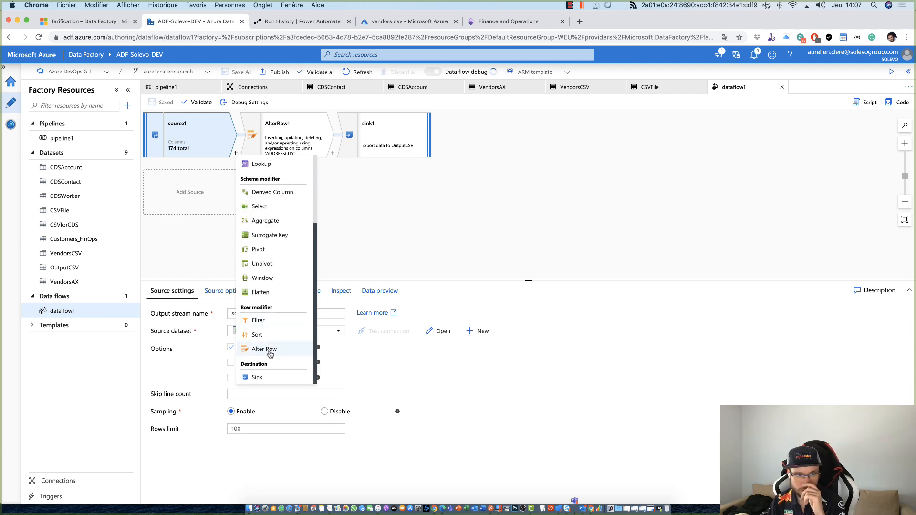
{"action": "left_click", "coordinate": [417, 241]}
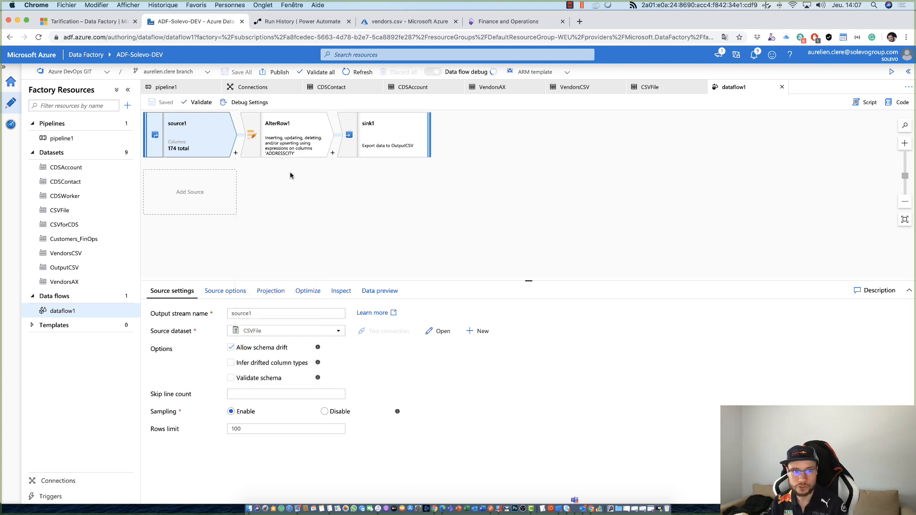
- Open AlterRow1's Delete if condition in the Visual expression builder and browse the available functions
{"action": "left_click", "coordinate": [287, 136]}
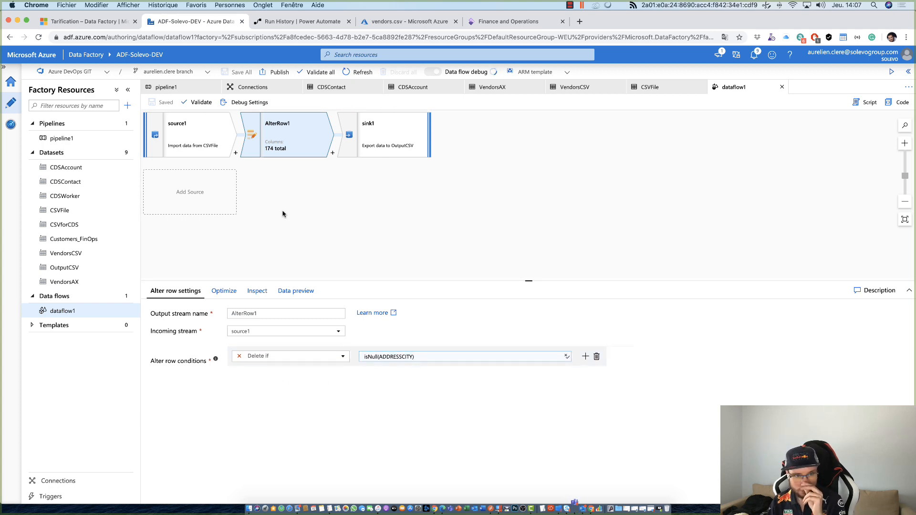
{"action": "left_click", "coordinate": [393, 361]}
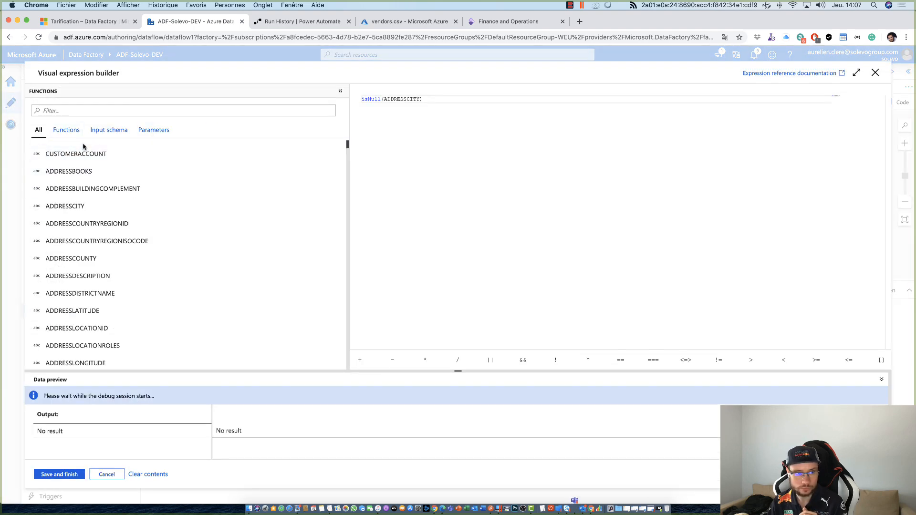
{"action": "left_click", "coordinate": [66, 131]}
{"action": "scroll", "coordinate": [127, 235], "scroll_direction": "down", "scroll_amount": 15}
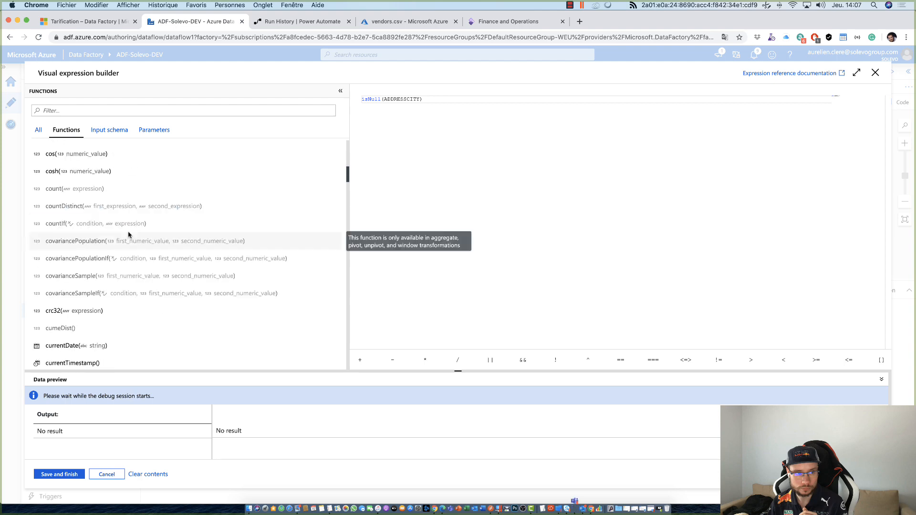
{"action": "scroll", "coordinate": [129, 235], "scroll_direction": "down", "scroll_amount": 20}
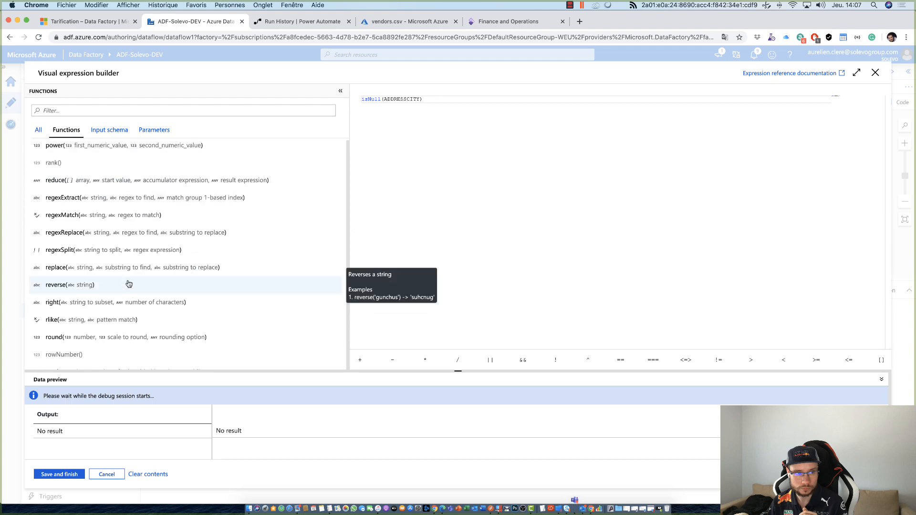
{"action": "scroll", "coordinate": [159, 231], "scroll_direction": "up", "scroll_amount": 10}
{"action": "scroll", "coordinate": [177, 193], "scroll_direction": "up", "scroll_amount": 15}
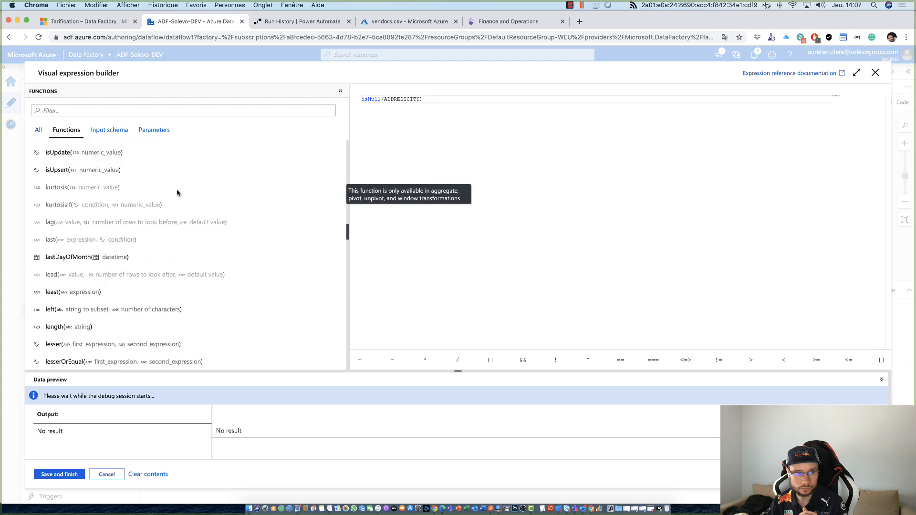
{"action": "scroll", "coordinate": [175, 217], "scroll_direction": "up", "scroll_amount": 15}
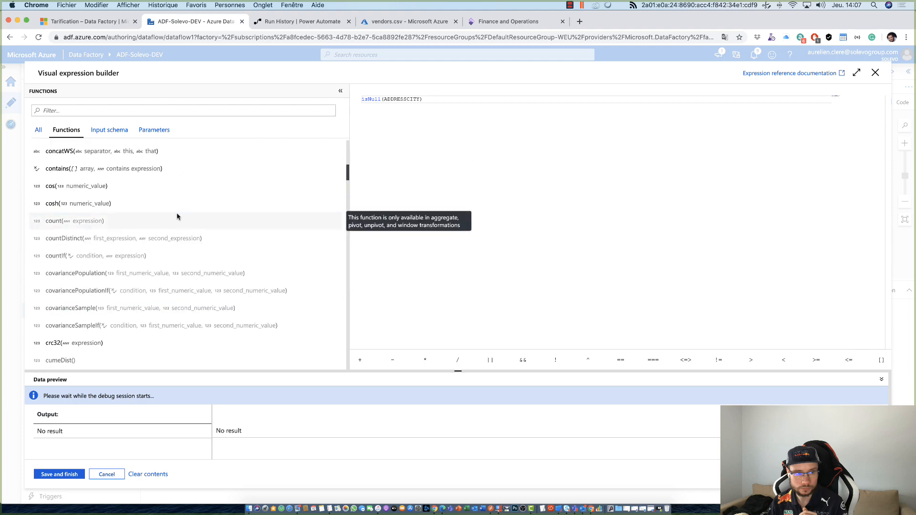
- Compare the expression builder's function list with the Input schema columns and the combined list of all elements
{"action": "scroll", "coordinate": [171, 231], "scroll_direction": "up", "scroll_amount": 5}
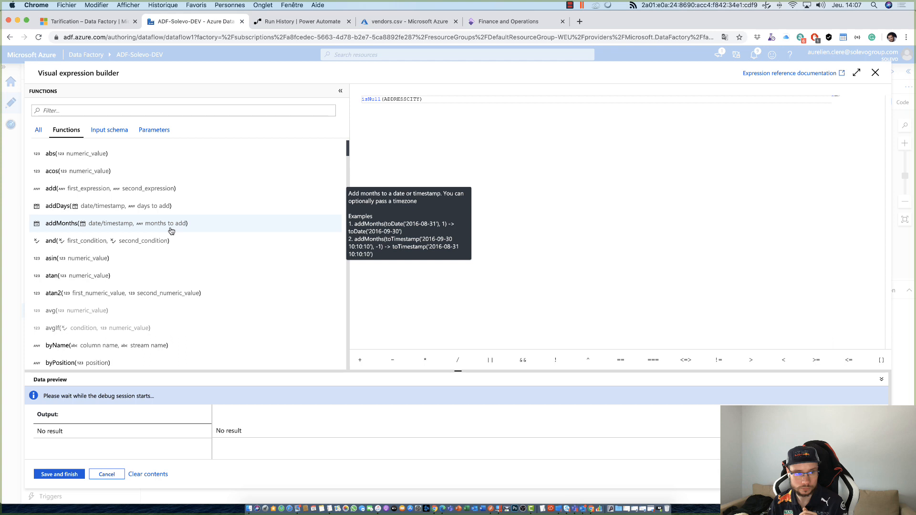
{"action": "left_click", "coordinate": [122, 135]}
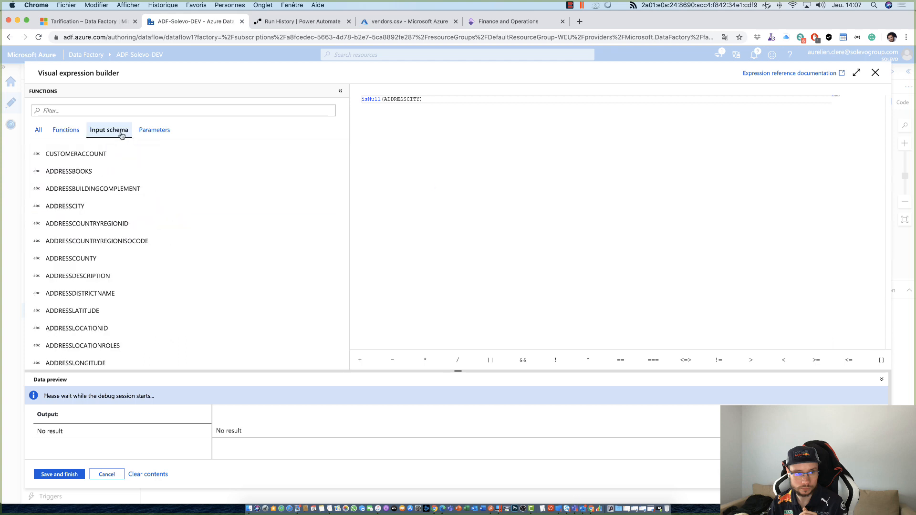
{"action": "left_click", "coordinate": [38, 130]}
{"action": "left_click_drag", "start_coordinate": [57, 74], "coordinate": [120, 81]}
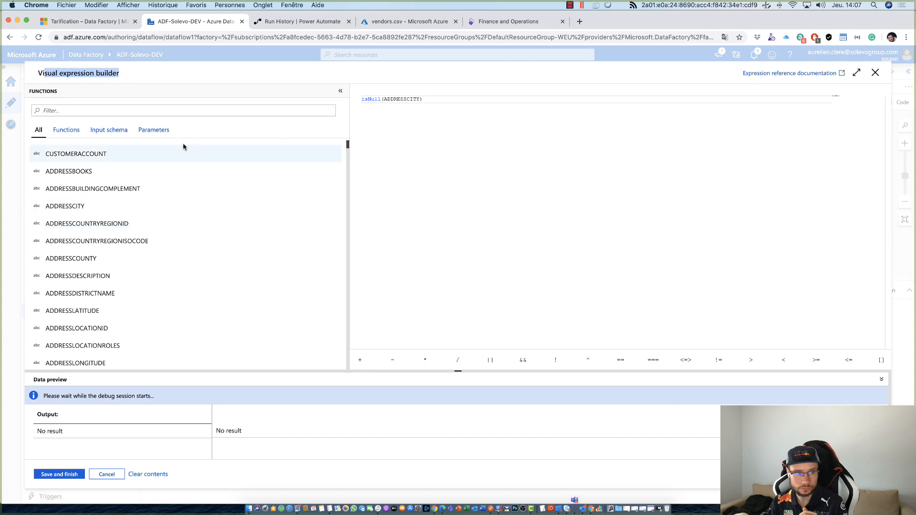
{"action": "left_click", "coordinate": [78, 128]}
- Try inserting the add function in front of isNull(ADDRESSCITY) in the expression, and remove it again
{"action": "mouse_move", "coordinate": [88, 188]}
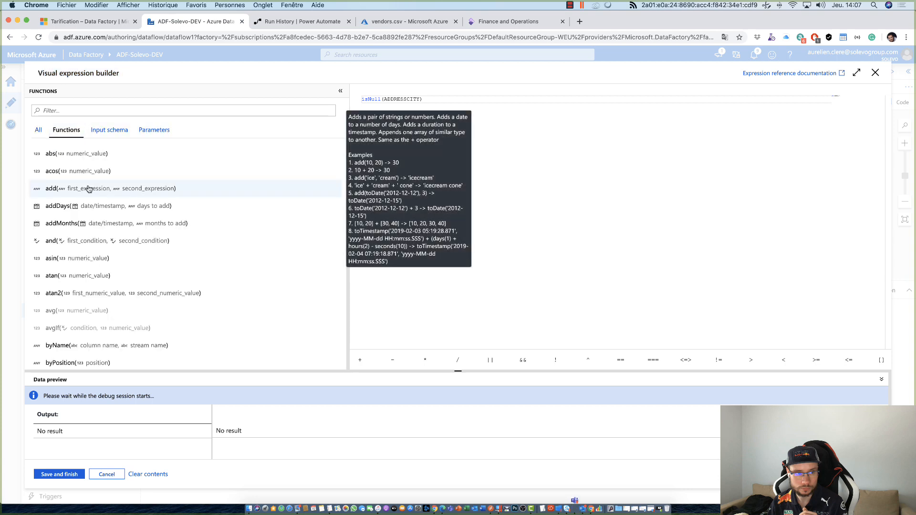
{"action": "left_click", "coordinate": [88, 189]}
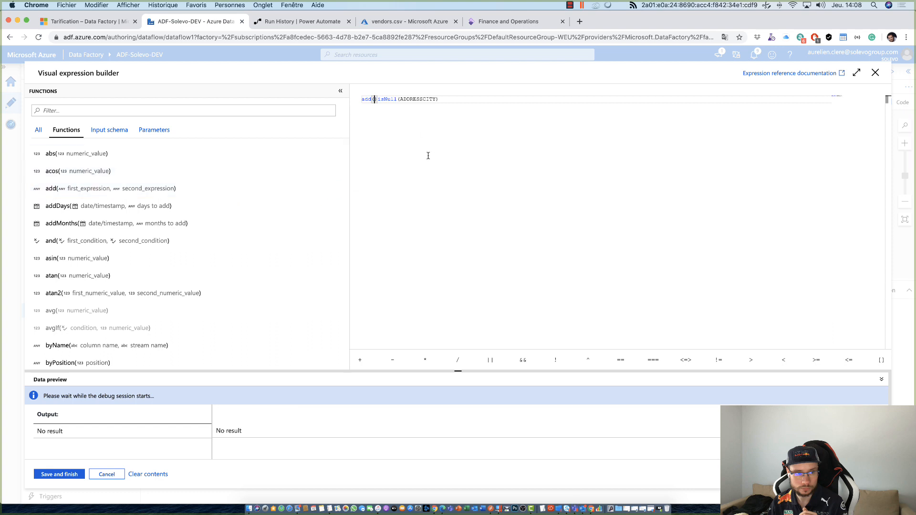
{"action": "type", "text": "ff"}
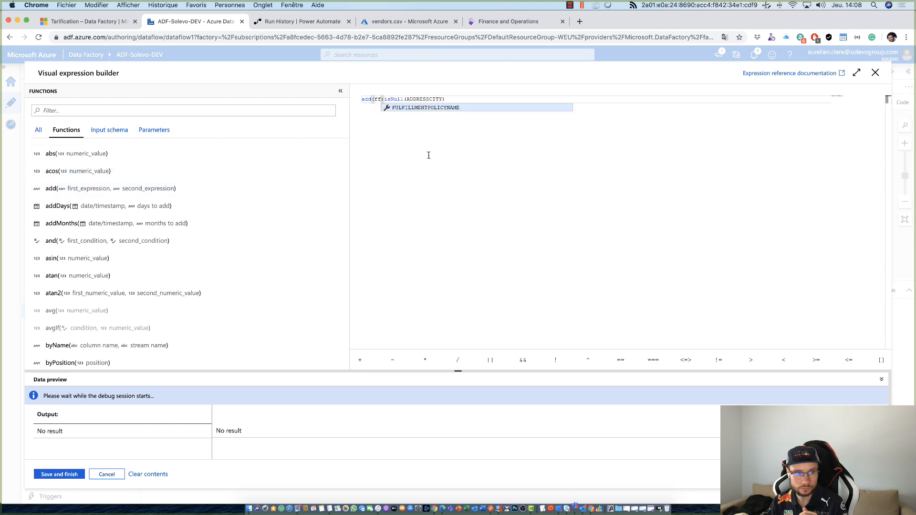
{"action": "key", "text": "BackSpace"}
{"action": "key", "text": "BackSpace"}
{"action": "key", "text": "BackSpace"}
{"action": "key", "text": "BackSpace"}
{"action": "key", "text": "BackSpace"}
{"action": "key", "text": "BackSpace"}
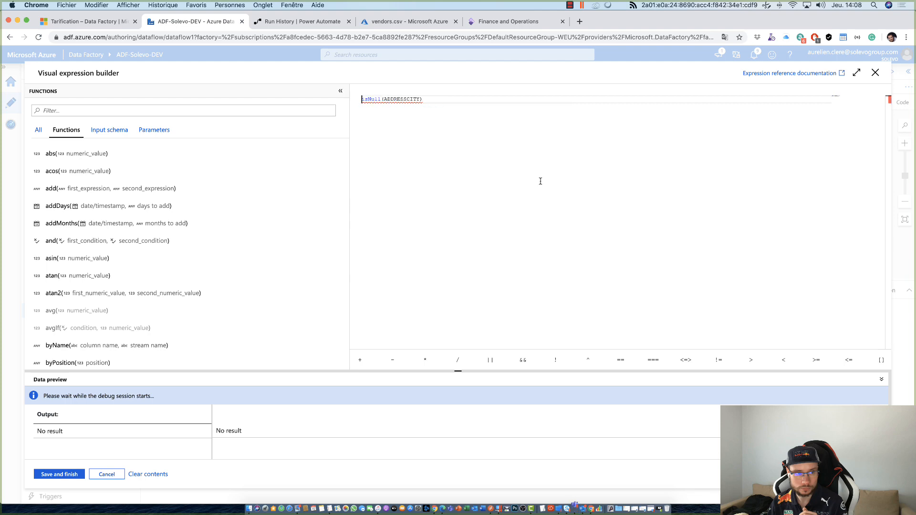
- Close the expression builder without saving and show the sink settings of sink1 in dataflow1
{"action": "left_click", "coordinate": [875, 72]}
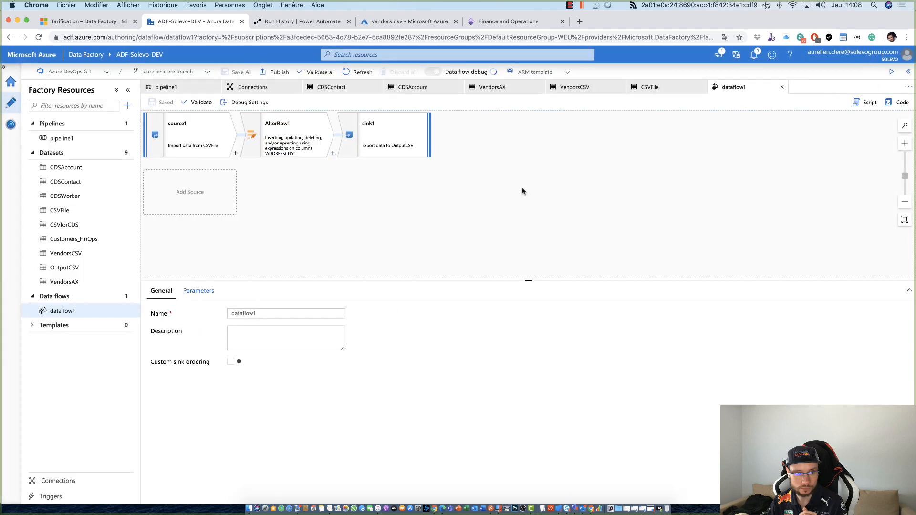
{"action": "left_click", "coordinate": [398, 149]}
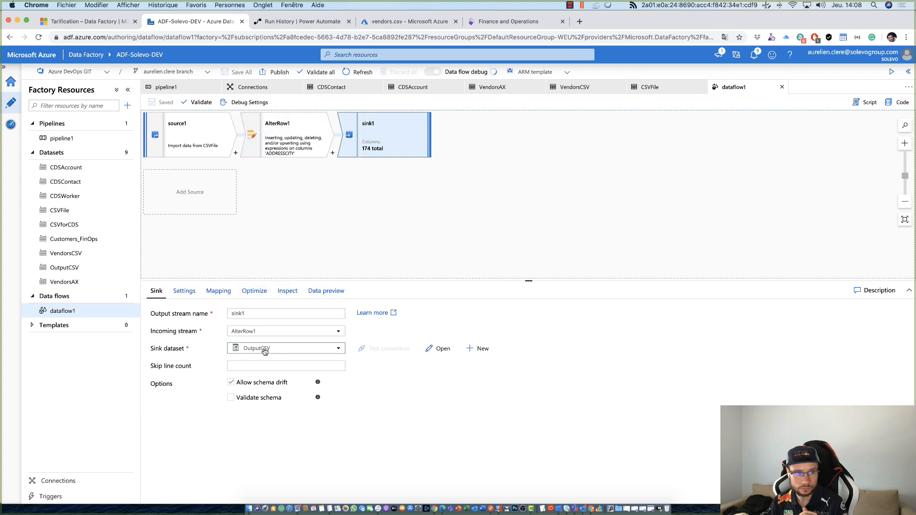
- Add a Copy data activity to pipeline1 and link it after the dataflow1 activity
{"action": "left_click", "coordinate": [62, 139]}
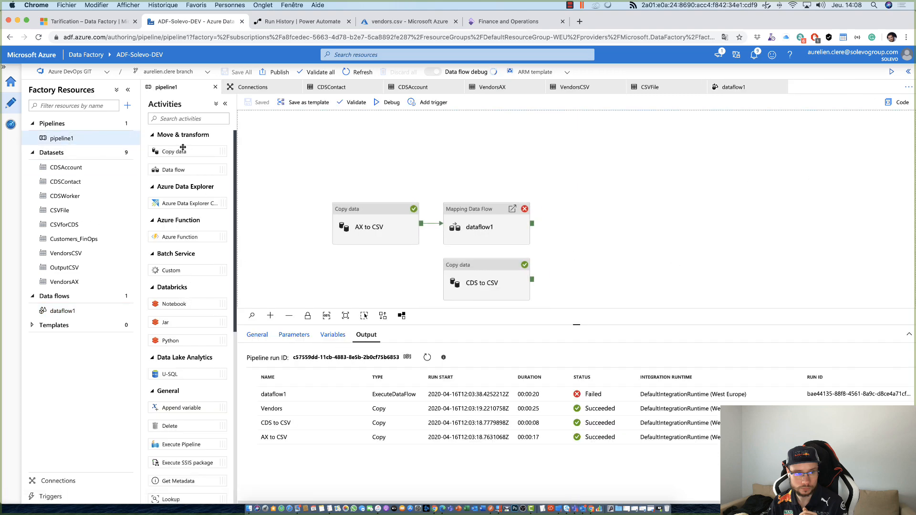
{"action": "left_click_drag", "start_coordinate": [181, 149], "coordinate": [611, 210]}
{"action": "left_click", "coordinate": [588, 188]}
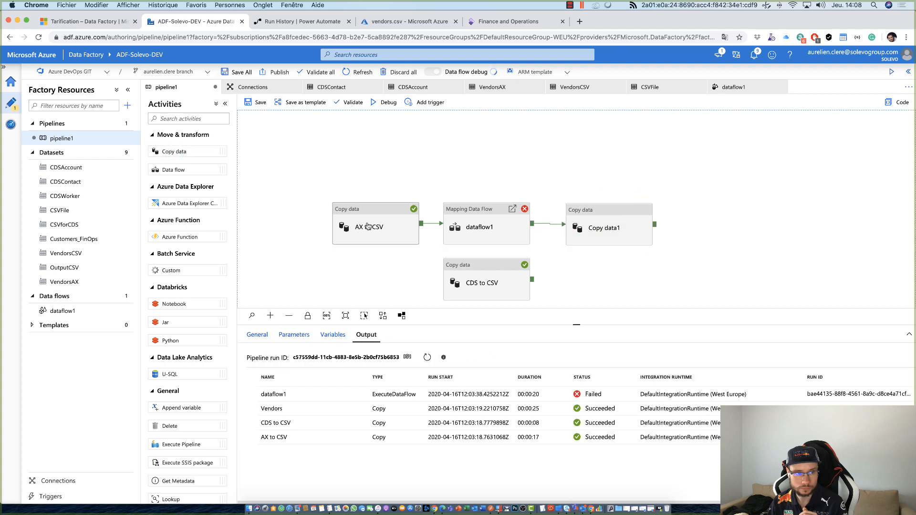
{"action": "left_click", "coordinate": [466, 218]}
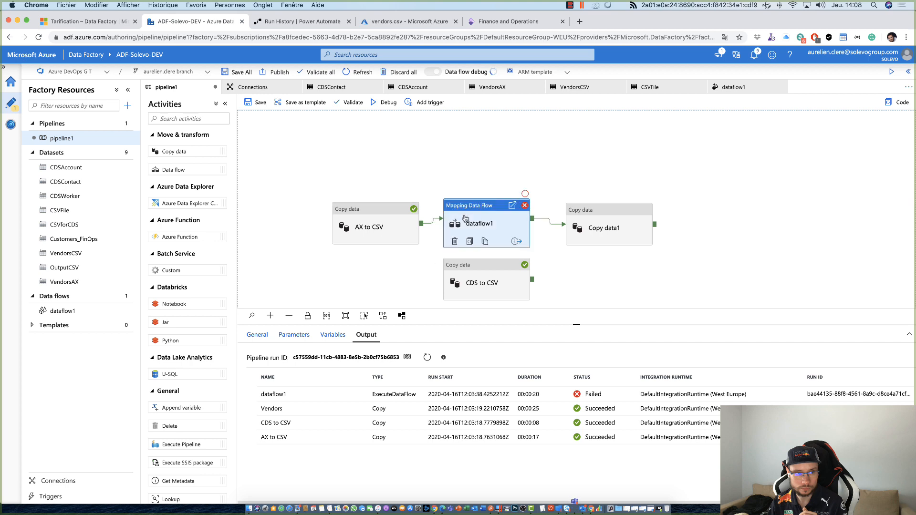
- Set OutputCSV as the source dataset of the Copy data1 activity
{"action": "left_click", "coordinate": [585, 221]}
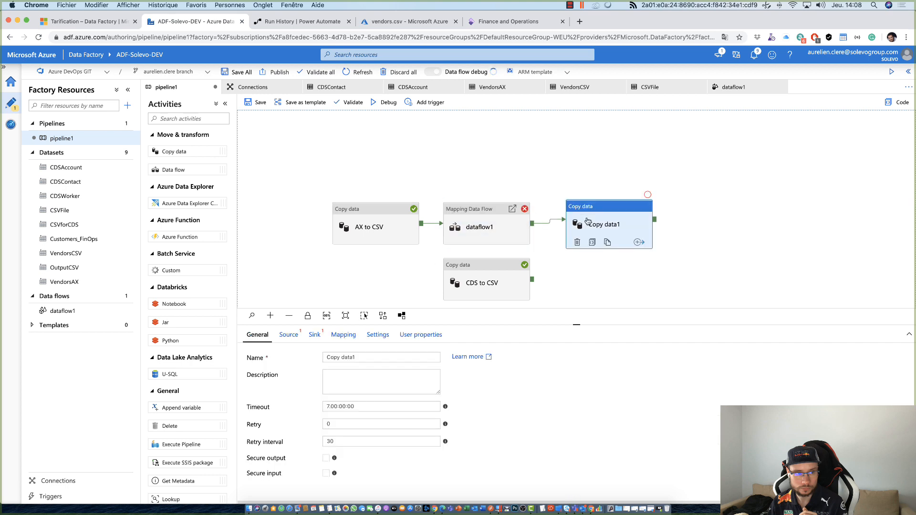
{"action": "left_click", "coordinate": [283, 334]}
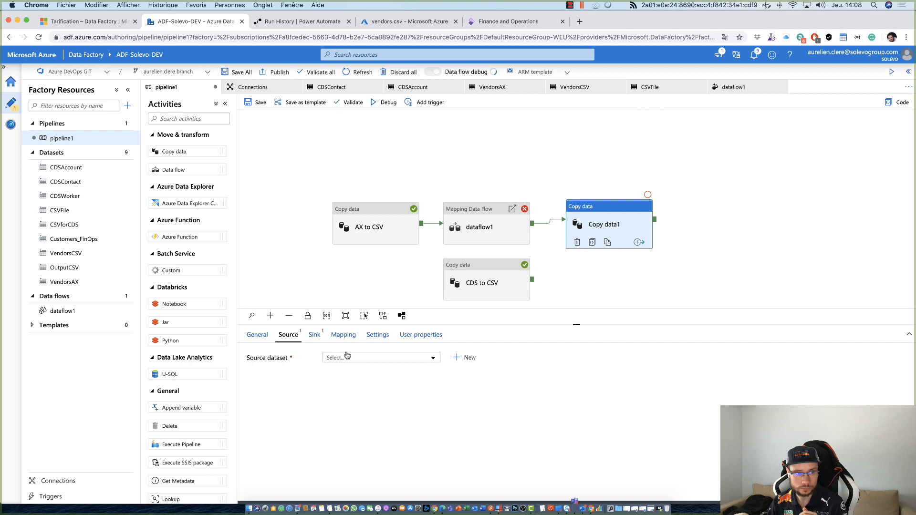
{"action": "left_click", "coordinate": [346, 358]}
{"action": "left_click", "coordinate": [351, 487]}
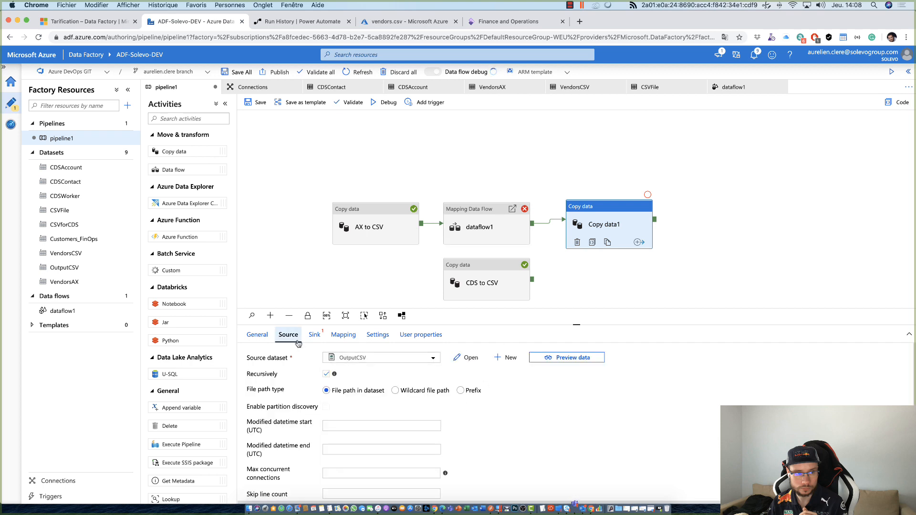
- Look through the sink datasets available for Copy data1 without choosing one, and shift the activity slightly on the canvas
{"action": "left_click", "coordinate": [314, 335]}
{"action": "left_click", "coordinate": [339, 358]}
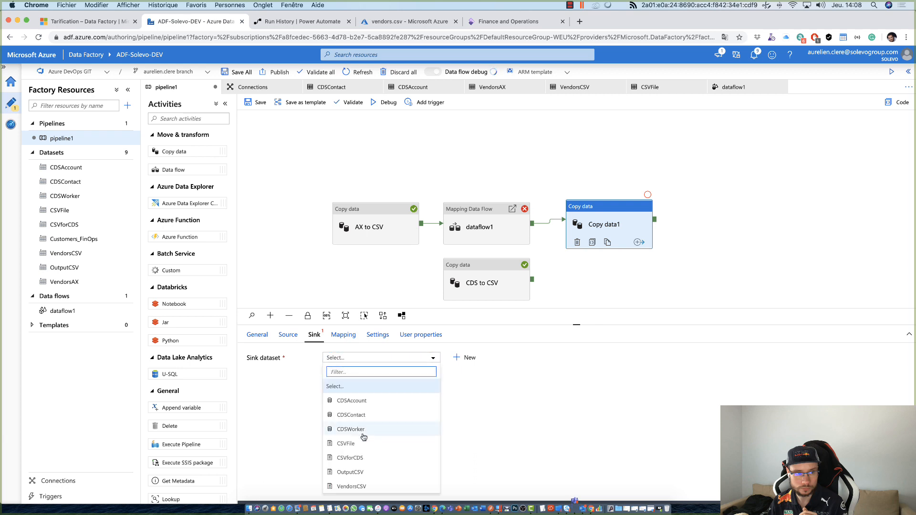
{"action": "left_click", "coordinate": [630, 452]}
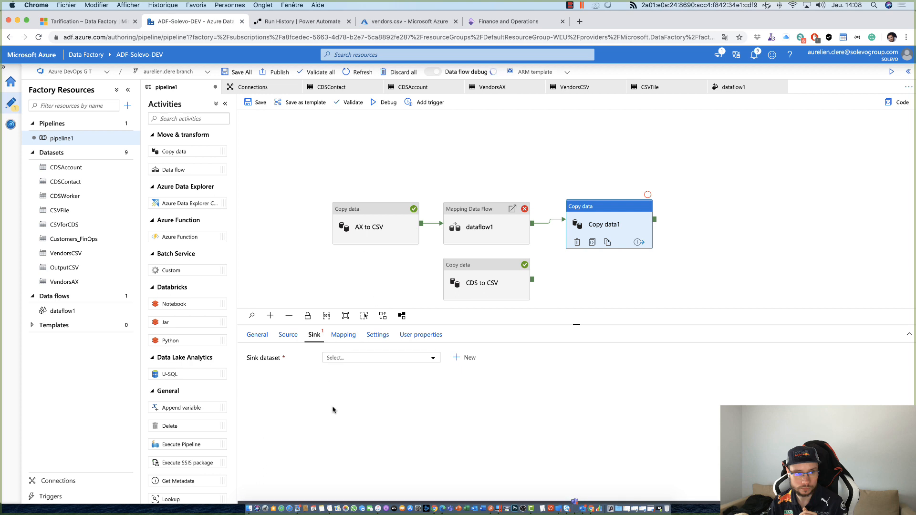
{"action": "left_click_drag", "start_coordinate": [589, 214], "coordinate": [598, 209]}
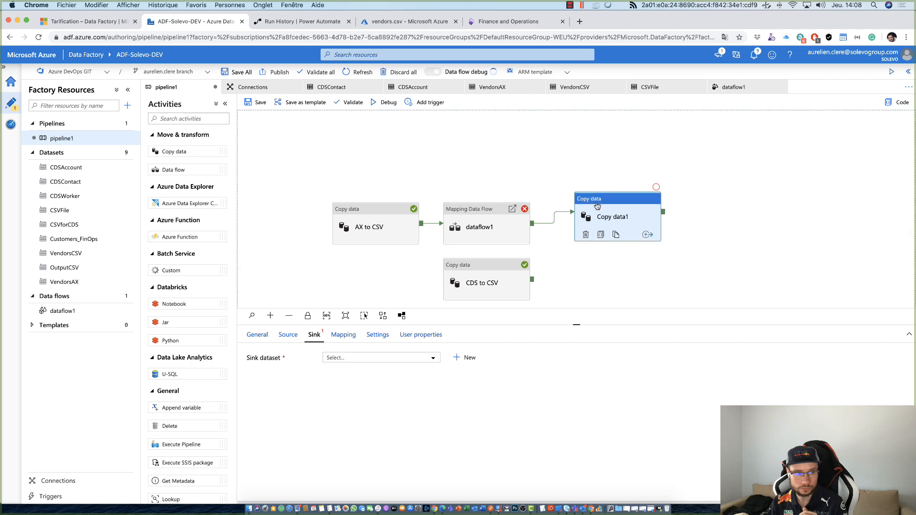
{"action": "left_click", "coordinate": [509, 176]}
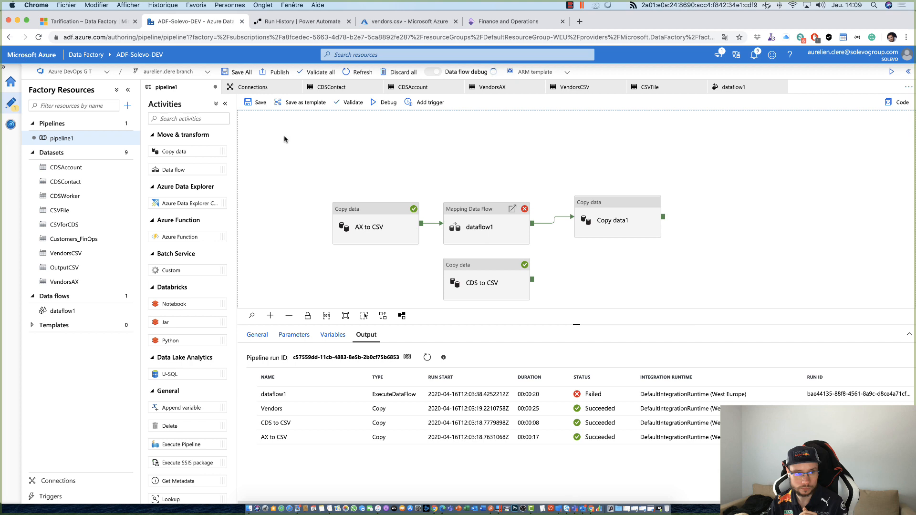
- Reopen dataflow1 and review the list of transformations that can follow source1, without adding one
{"action": "left_click", "coordinate": [71, 310]}
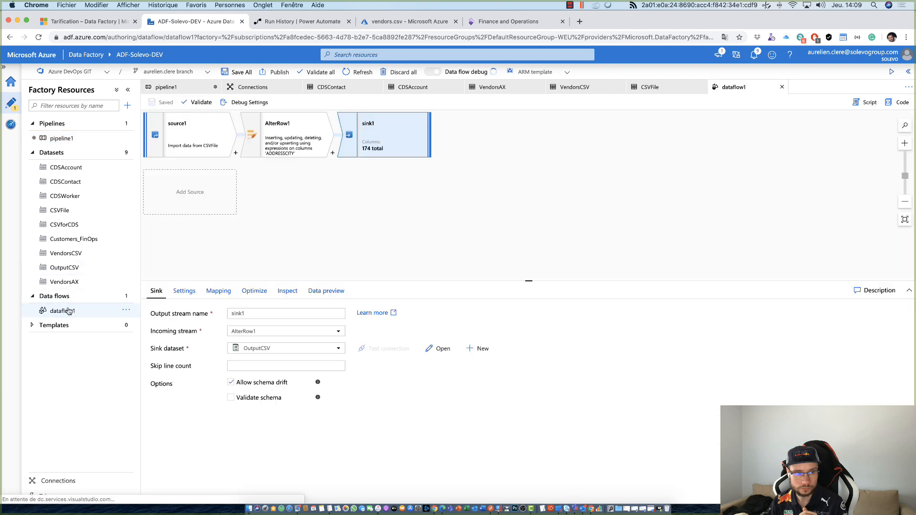
{"action": "left_click", "coordinate": [236, 153]}
{"action": "scroll", "coordinate": [272, 229], "scroll_direction": "down", "scroll_amount": 2}
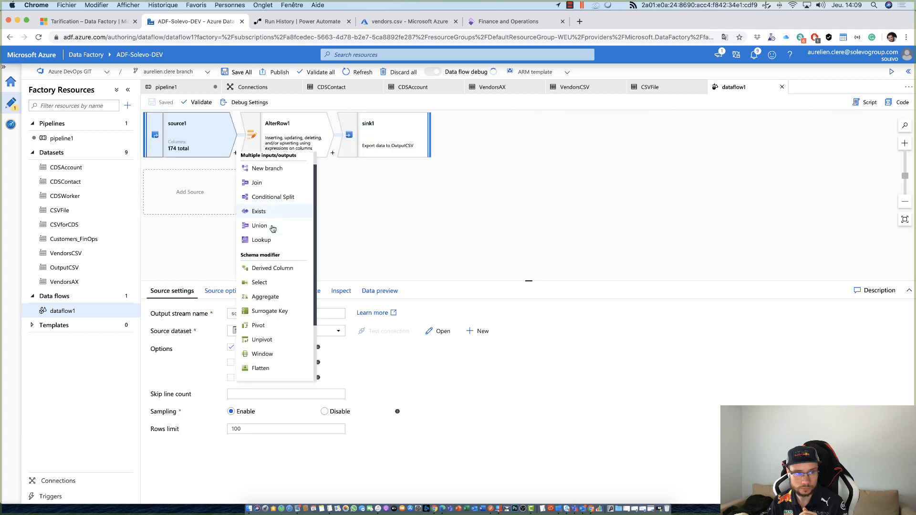
{"action": "scroll", "coordinate": [272, 229], "scroll_direction": "down", "scroll_amount": 3}
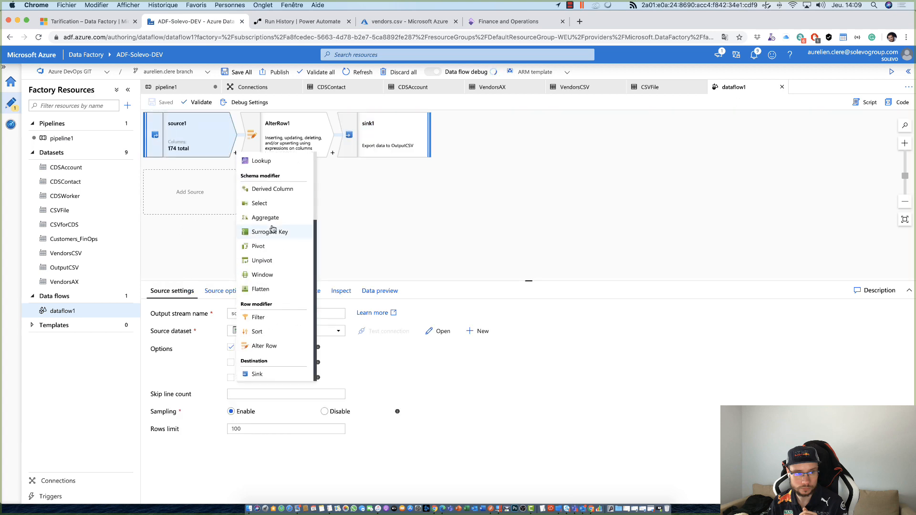
{"action": "scroll", "coordinate": [272, 229], "scroll_direction": "up", "scroll_amount": 5}
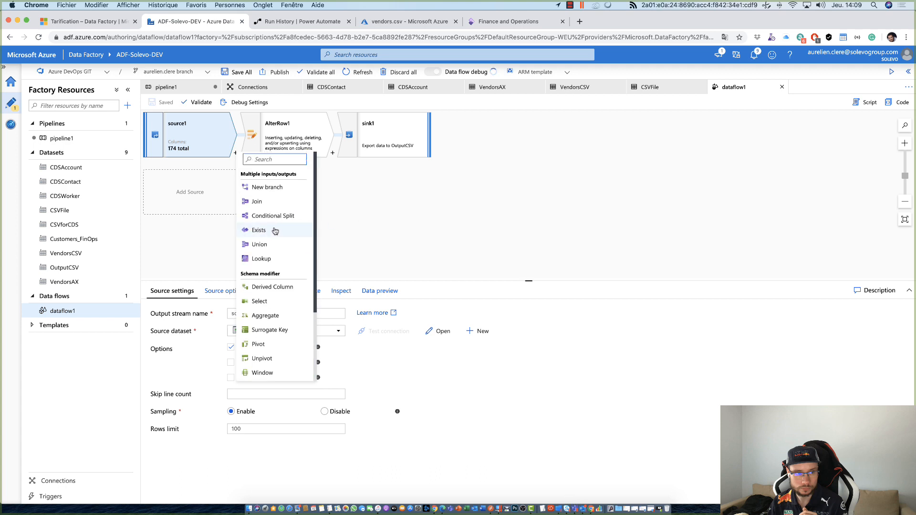
{"action": "left_click", "coordinate": [382, 241]}
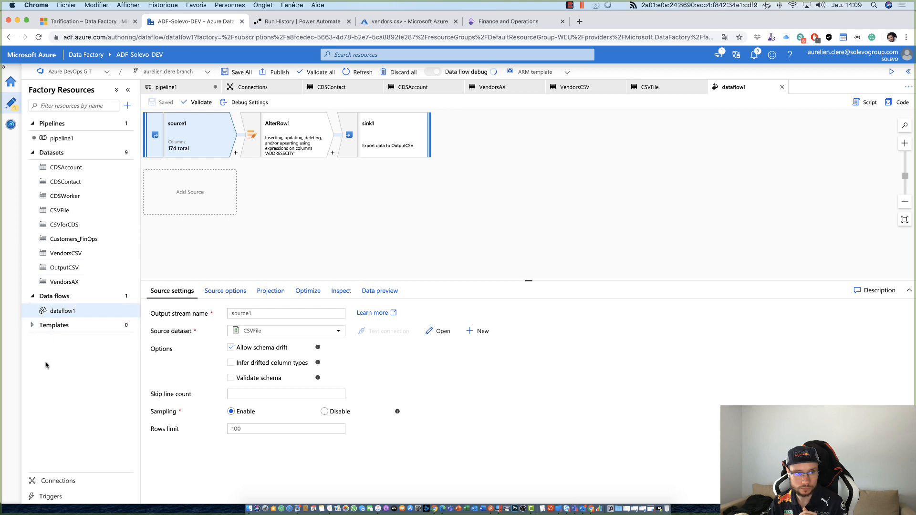
- Show the factory's triggers list and its linked service connections
{"action": "left_click", "coordinate": [51, 496]}
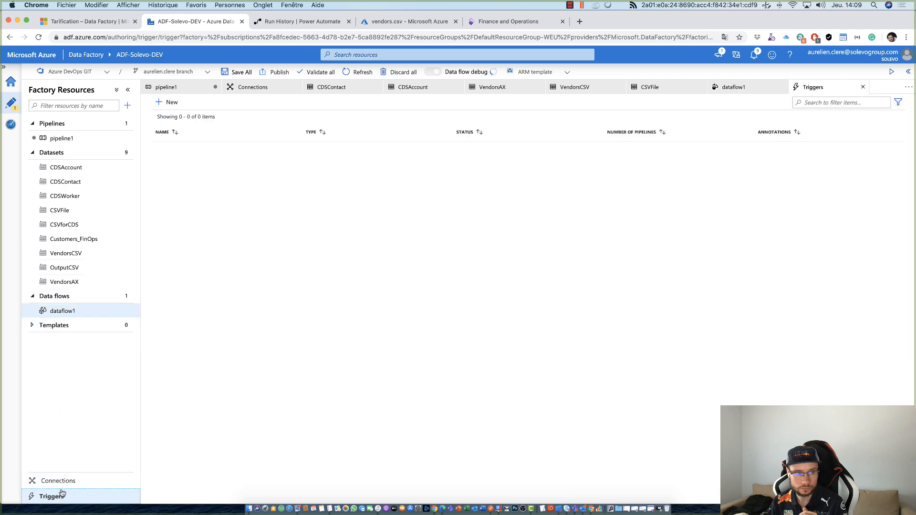
{"action": "left_click", "coordinate": [61, 482]}
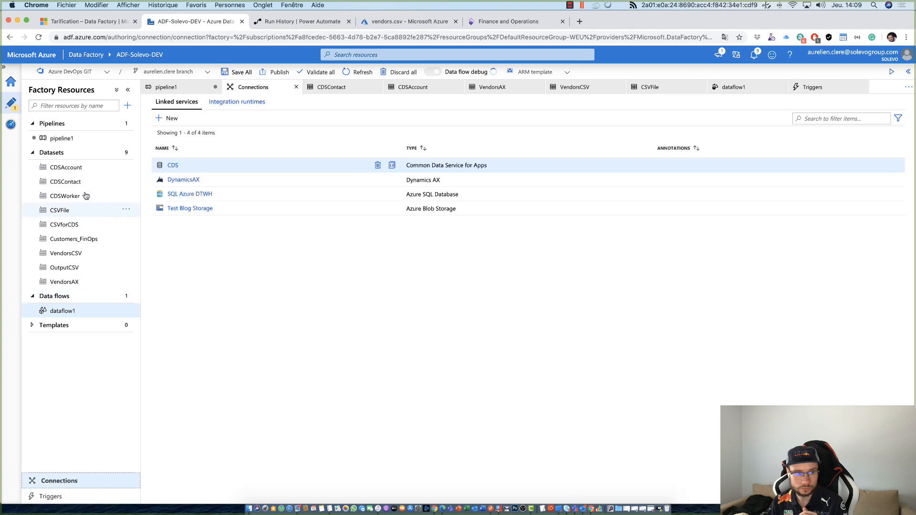
- Add a Web activity to pipeline1 and link it after Copy data1
{"action": "left_click", "coordinate": [61, 138]}
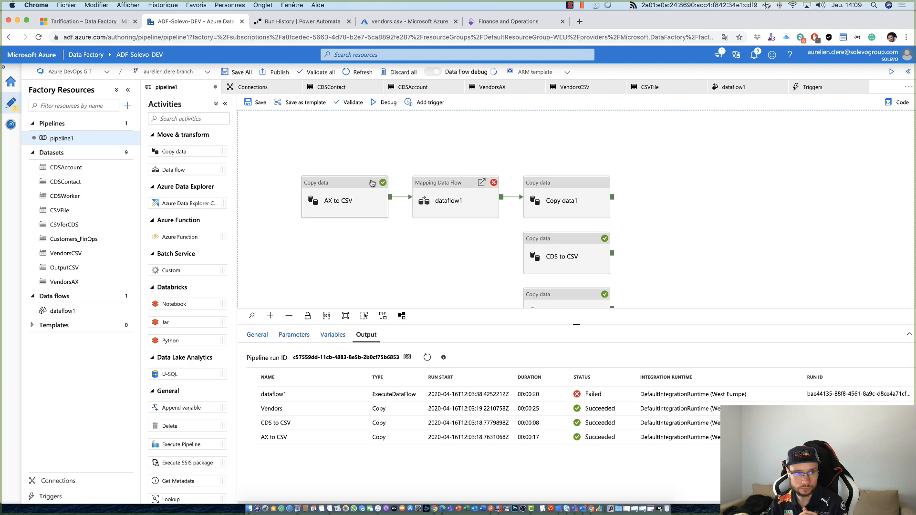
{"action": "scroll", "coordinate": [174, 248], "scroll_direction": "down", "scroll_amount": 3}
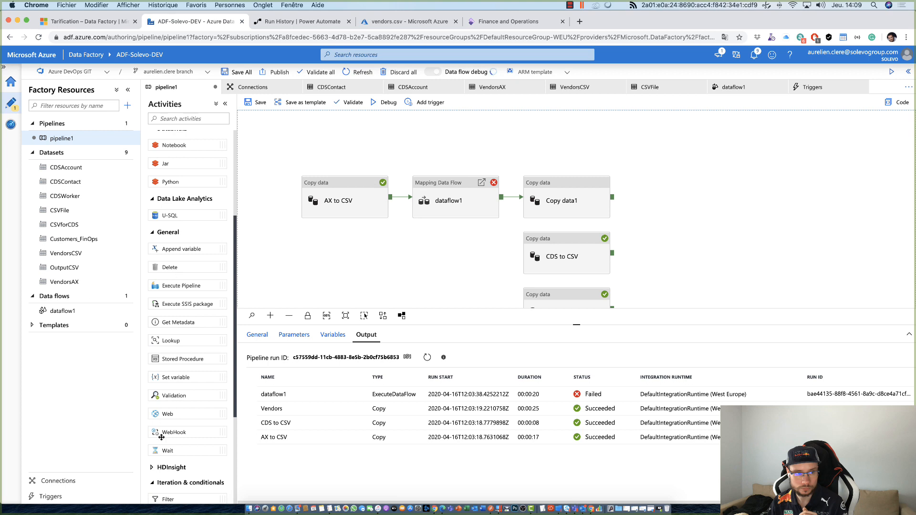
{"action": "left_click_drag", "start_coordinate": [165, 412], "coordinate": [673, 191]}
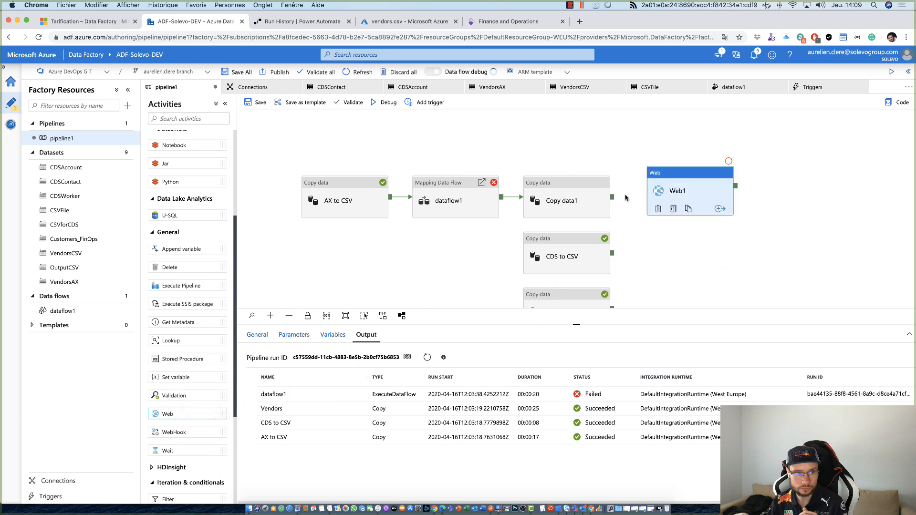
{"action": "left_click_drag", "start_coordinate": [613, 197], "coordinate": [700, 179]}
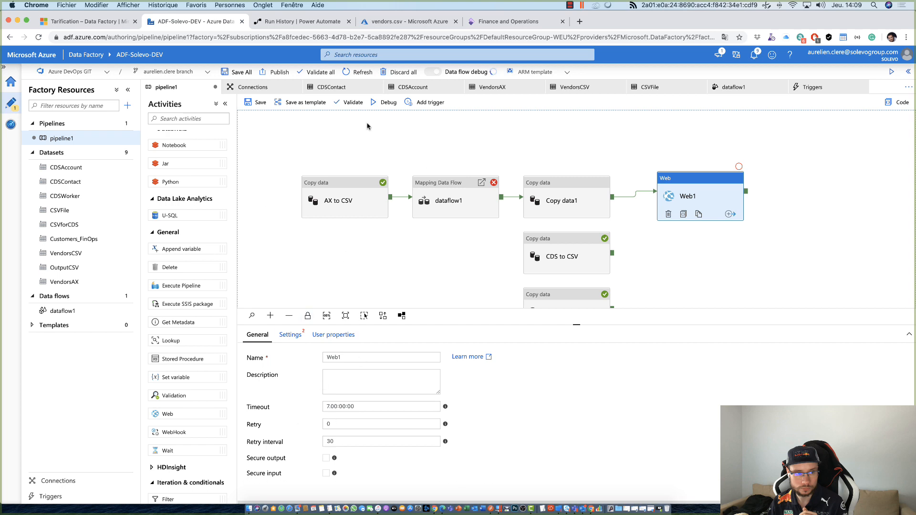
- Delete Copy data1 from pipeline1 and link the Web1 activity directly after dataflow1
{"action": "left_click", "coordinate": [576, 188]}
{"action": "key", "text": "Delete"}
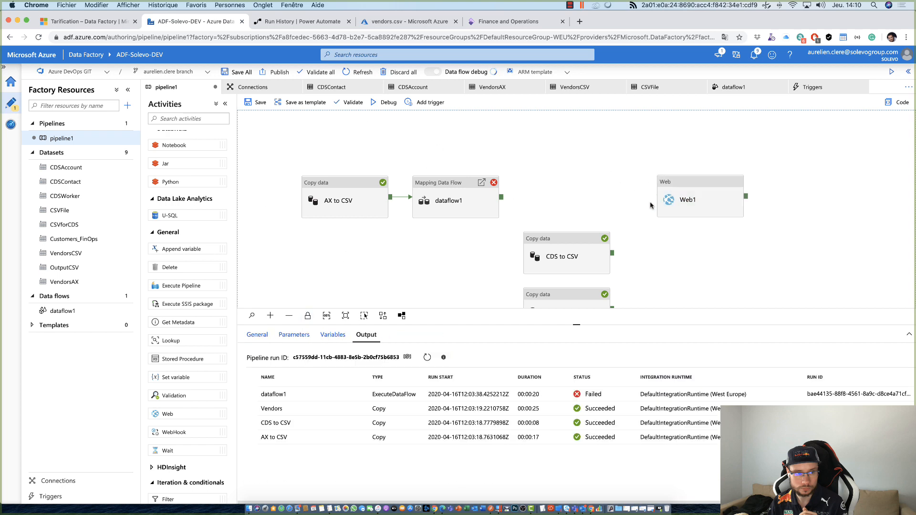
{"action": "left_click_drag", "start_coordinate": [676, 186], "coordinate": [555, 183]}
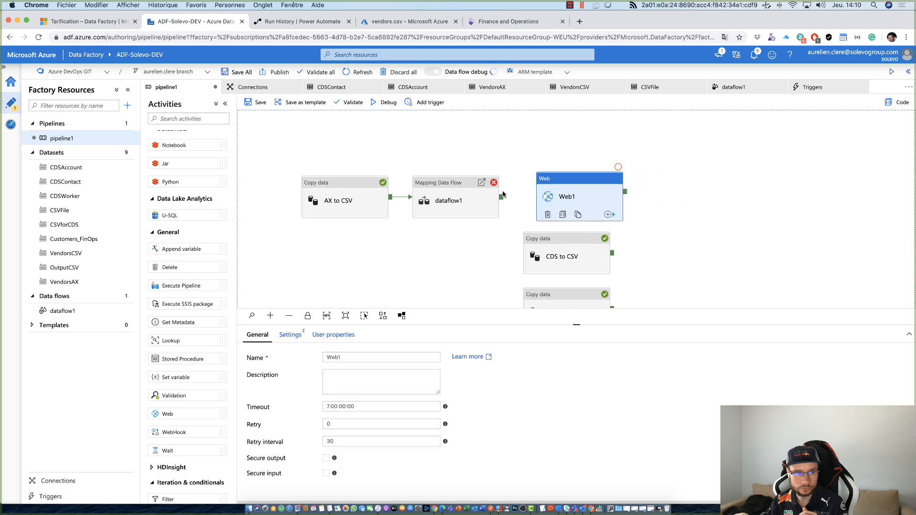
{"action": "left_click_drag", "start_coordinate": [501, 196], "coordinate": [557, 193]}
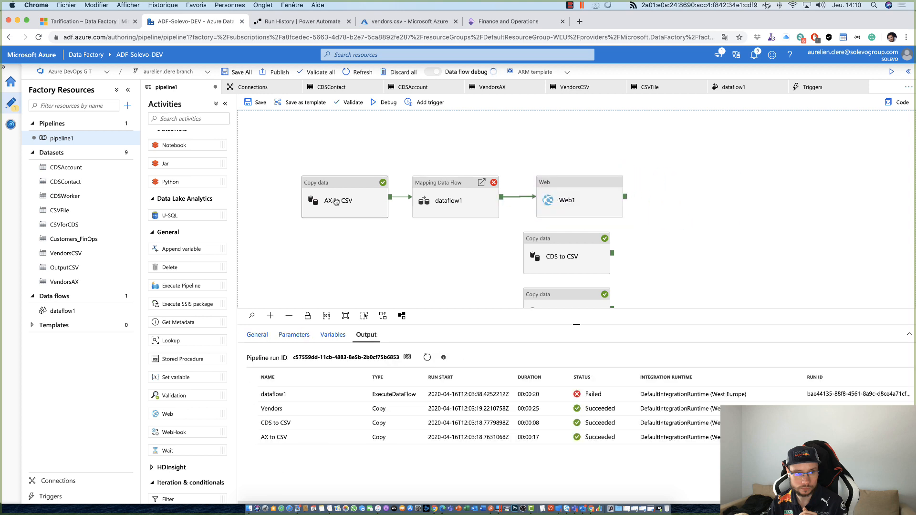
{"action": "left_click", "coordinate": [562, 205]}
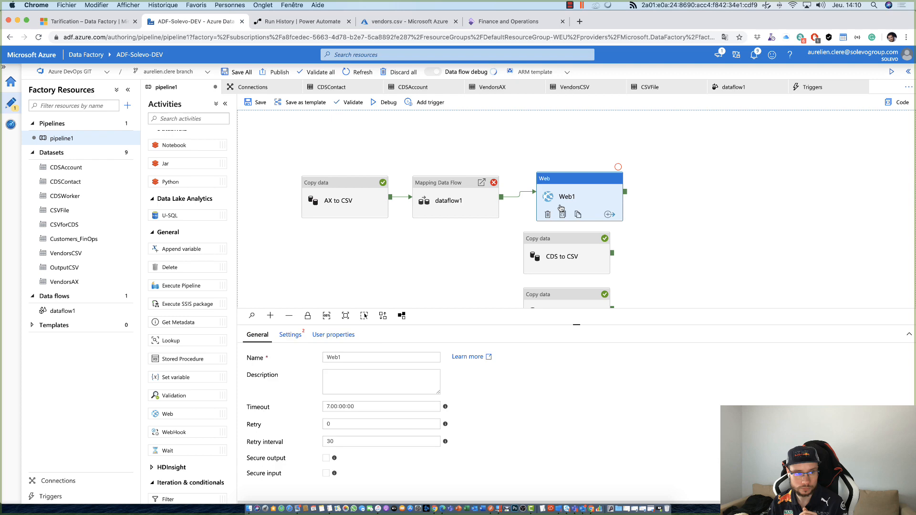
- Switch to Power Automate and open the team flow "Tagetik - Sync - Blob to Sharepoint" in the editor
{"action": "left_click", "coordinate": [293, 24]}
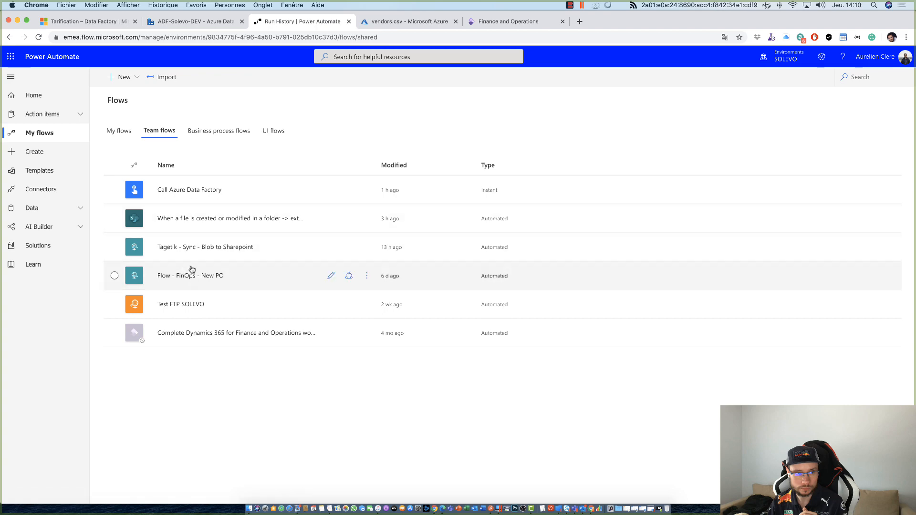
{"action": "left_click", "coordinate": [196, 21]}
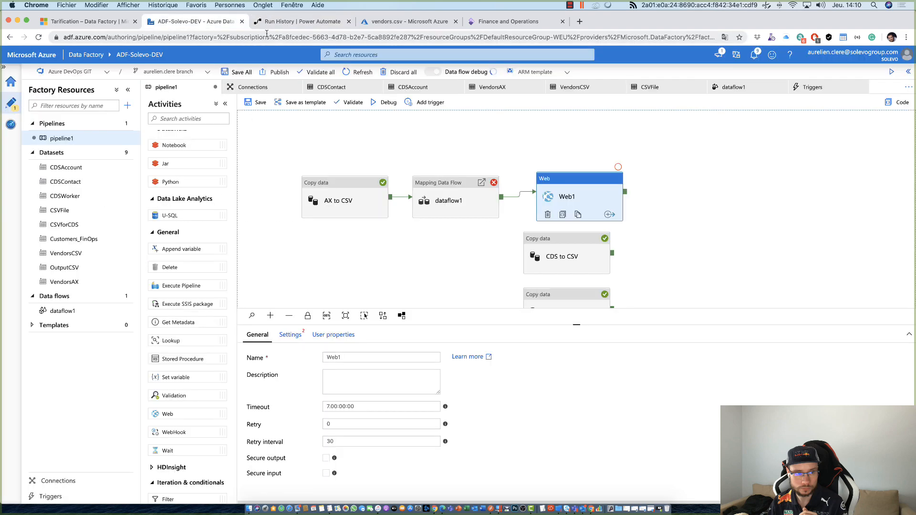
{"action": "left_click", "coordinate": [286, 23]}
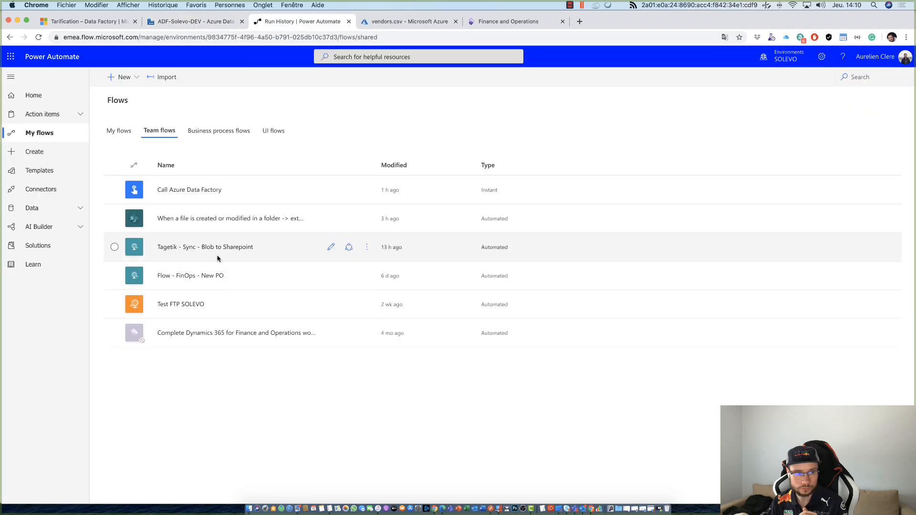
{"action": "left_click", "coordinate": [212, 249]}
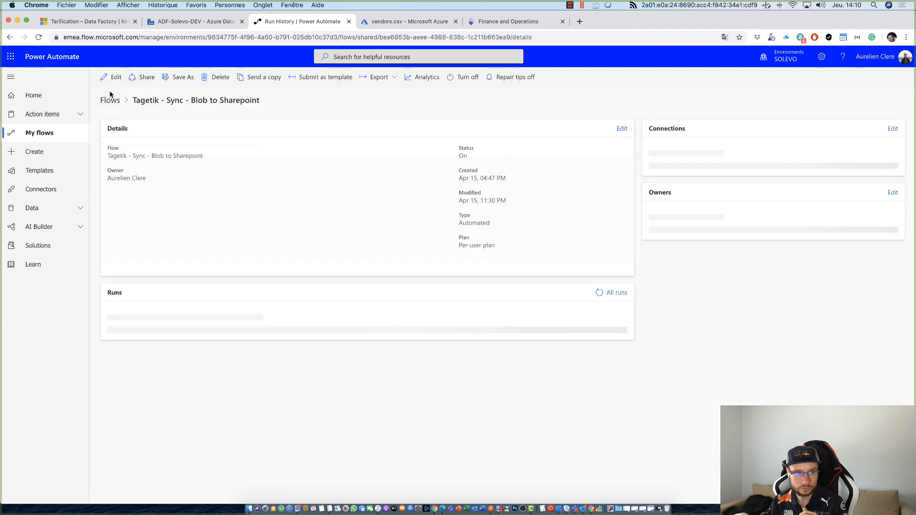
{"action": "left_click", "coordinate": [116, 78]}
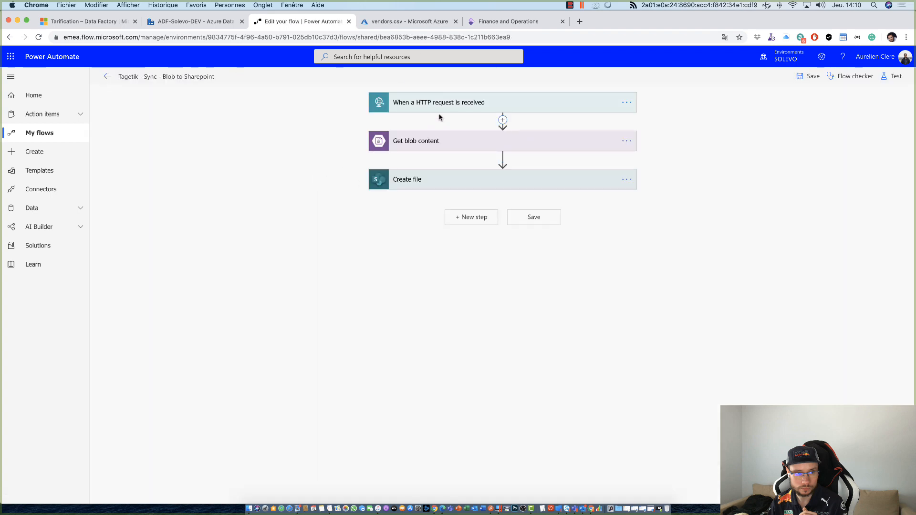
- Inspect the HTTP POST URL of the flow's HTTP request trigger and the blob path in Get blob content
{"action": "left_click", "coordinate": [441, 109]}
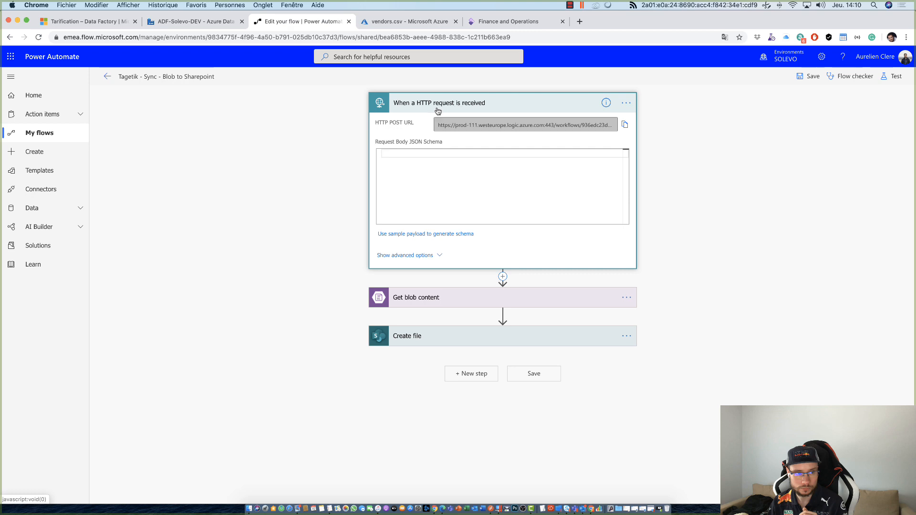
{"action": "left_click_drag", "start_coordinate": [611, 125], "coordinate": [556, 114]}
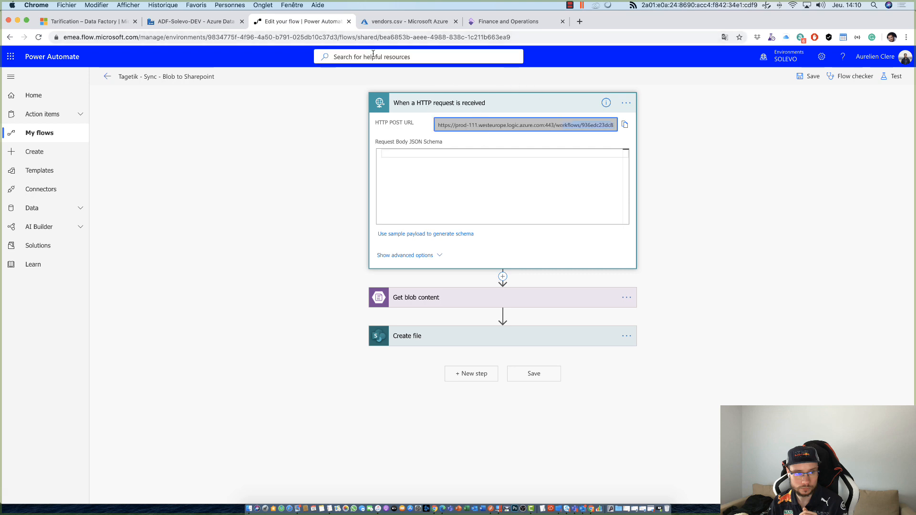
{"action": "left_click", "coordinate": [399, 295]}
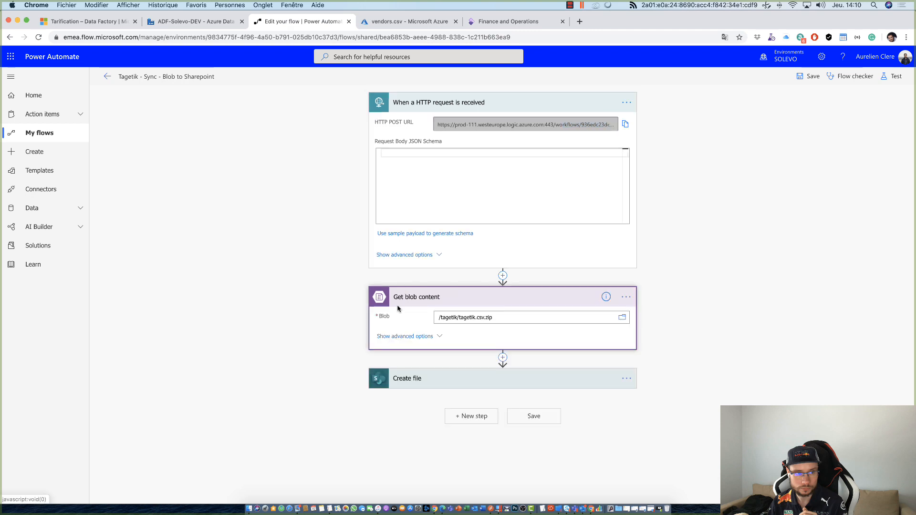
{"action": "left_click", "coordinate": [420, 297]}
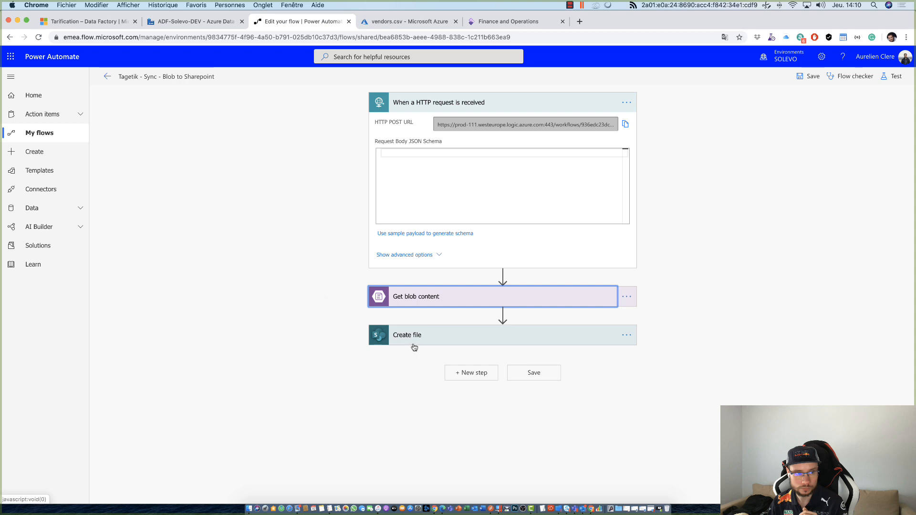
- Search for Outlook actions that could follow Create file in the flow, and close the search without adding one
{"action": "left_click", "coordinate": [473, 373]}
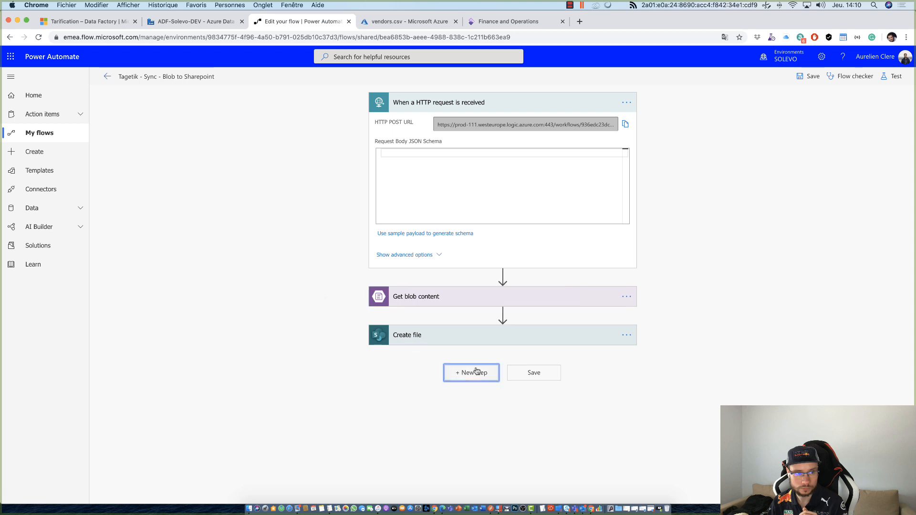
{"action": "type", "text": "Out"}
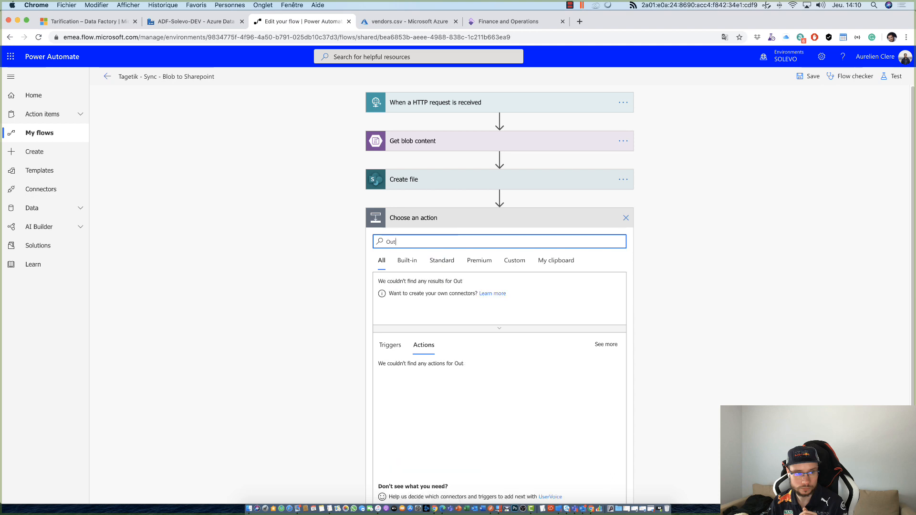
{"action": "type", "text": "look"}
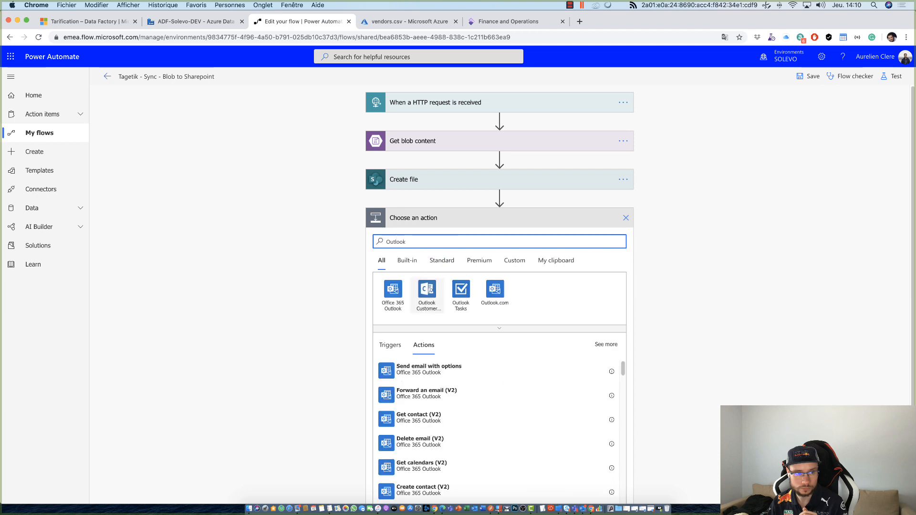
{"action": "scroll", "coordinate": [447, 402], "scroll_direction": "down", "scroll_amount": 1}
{"action": "scroll", "coordinate": [447, 402], "scroll_direction": "up", "scroll_amount": 1}
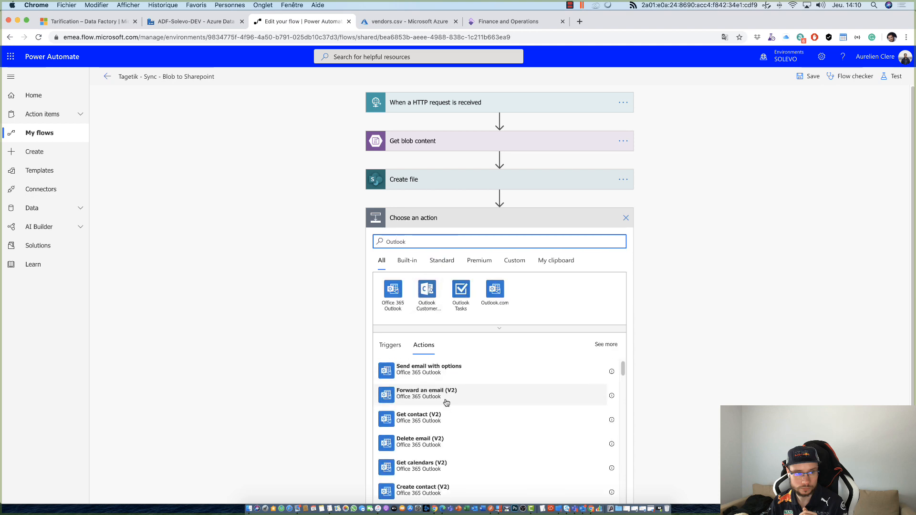
{"action": "left_click", "coordinate": [430, 327]}
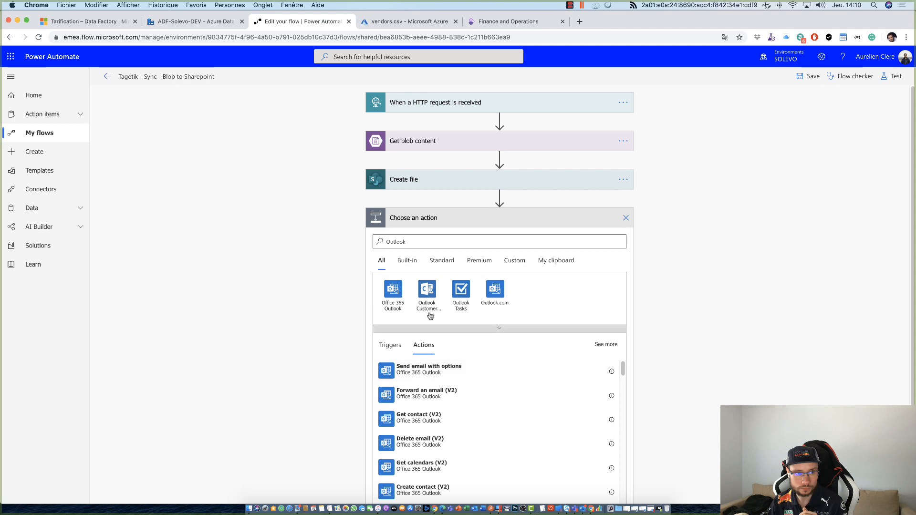
{"action": "left_click", "coordinate": [626, 217]}
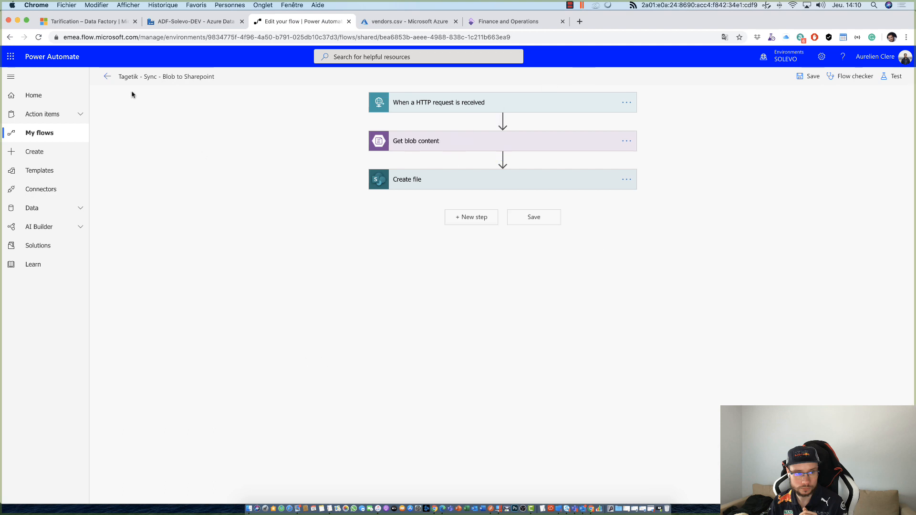
- Leave the flow editor and switch to Data Factory to show pipeline1's run output
{"action": "left_click", "coordinate": [107, 77]}
{"action": "left_click", "coordinate": [191, 22]}
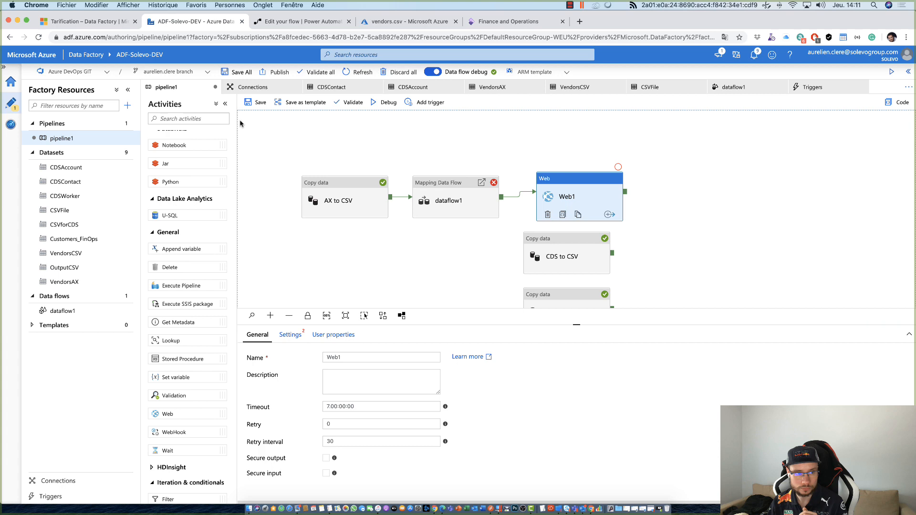
{"action": "left_click", "coordinate": [331, 139]}
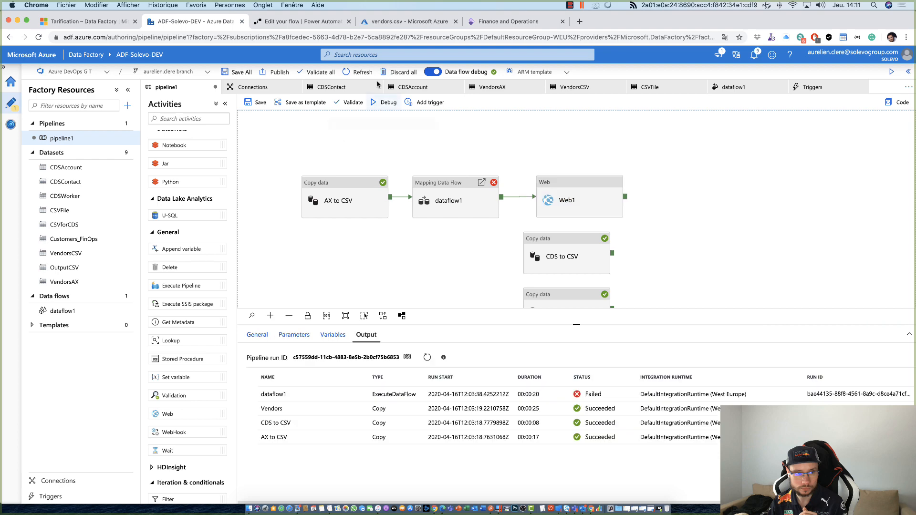
{"action": "left_click", "coordinate": [328, 24]}
{"action": "left_click", "coordinate": [200, 21]}
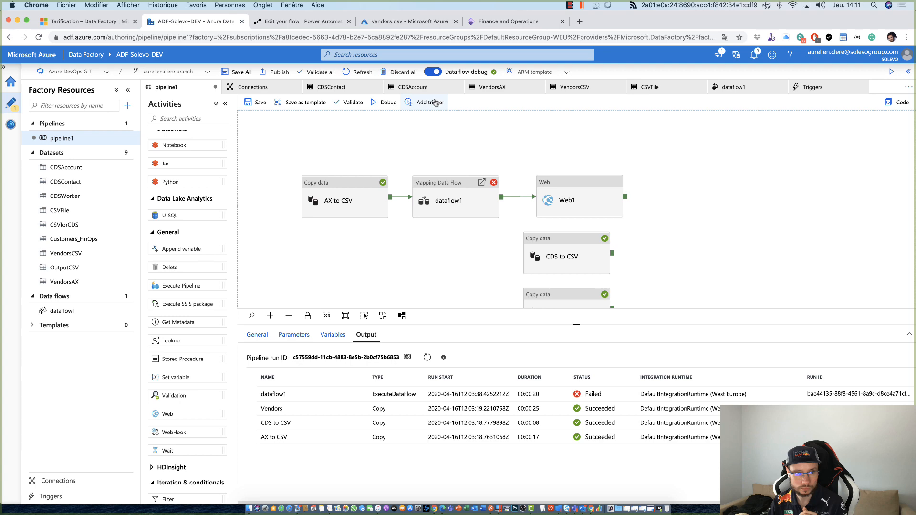
- Open the Call Azure Data Factory team flow in Power Automate, review its pipeline run action, and return to the flows list
{"action": "left_click", "coordinate": [328, 22]}
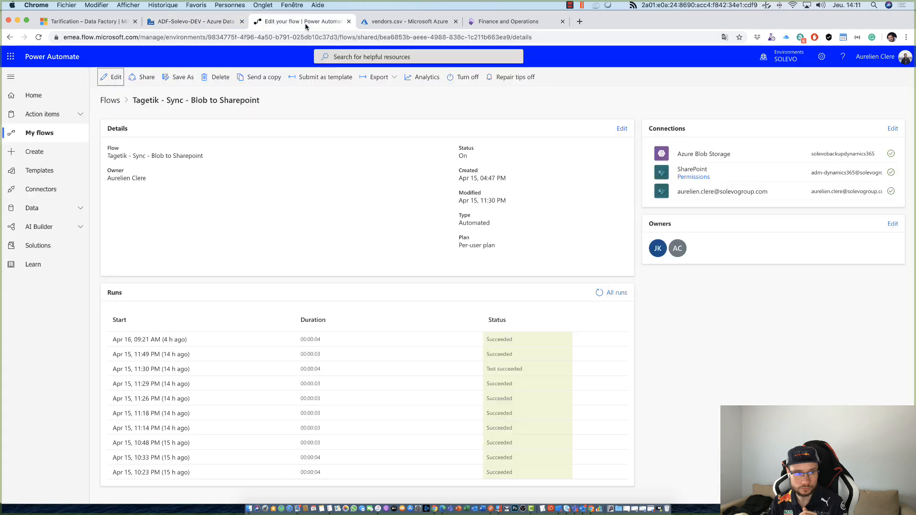
{"action": "left_click", "coordinate": [76, 133]}
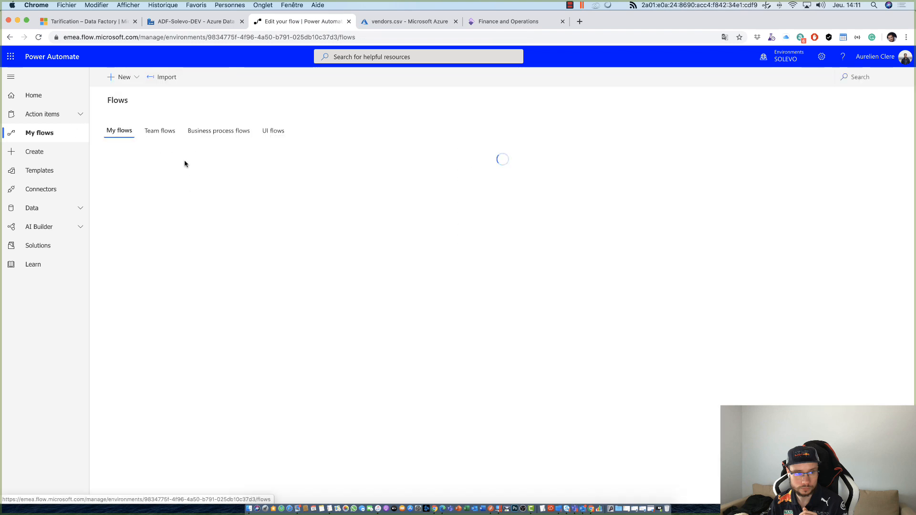
{"action": "left_click", "coordinate": [160, 133]}
{"action": "left_click", "coordinate": [172, 190]}
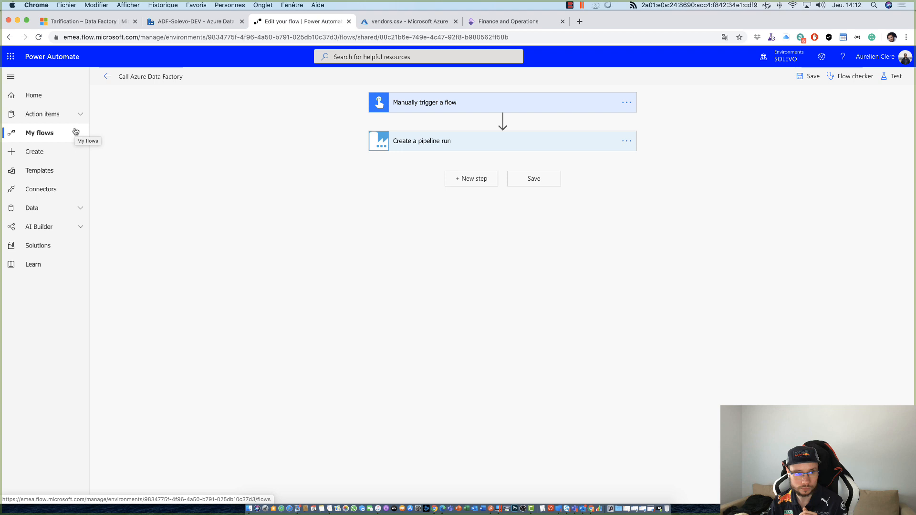
{"action": "left_click", "coordinate": [107, 77]}
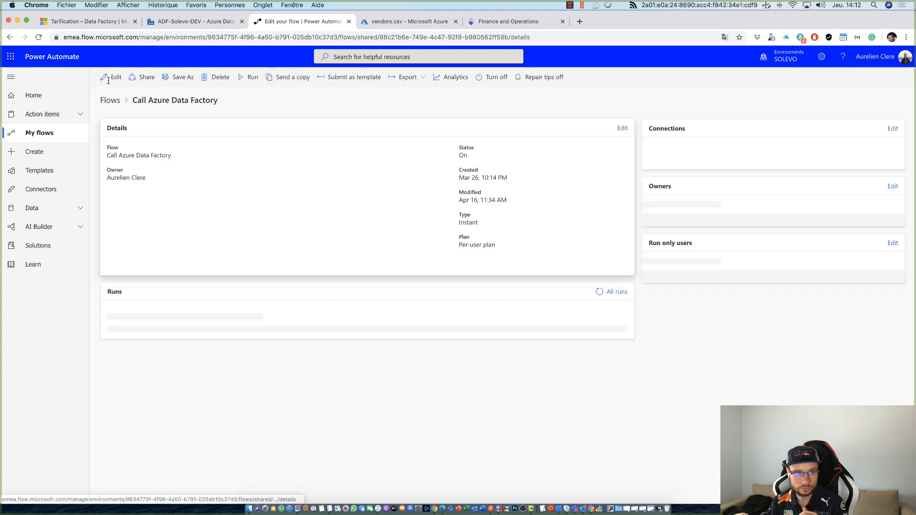
{"action": "left_click", "coordinate": [205, 21]}
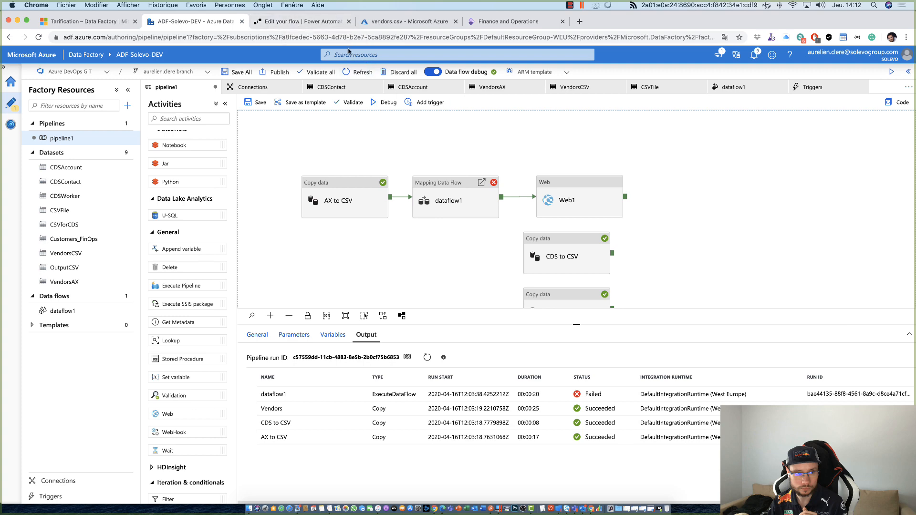
{"action": "left_click", "coordinate": [308, 22]}
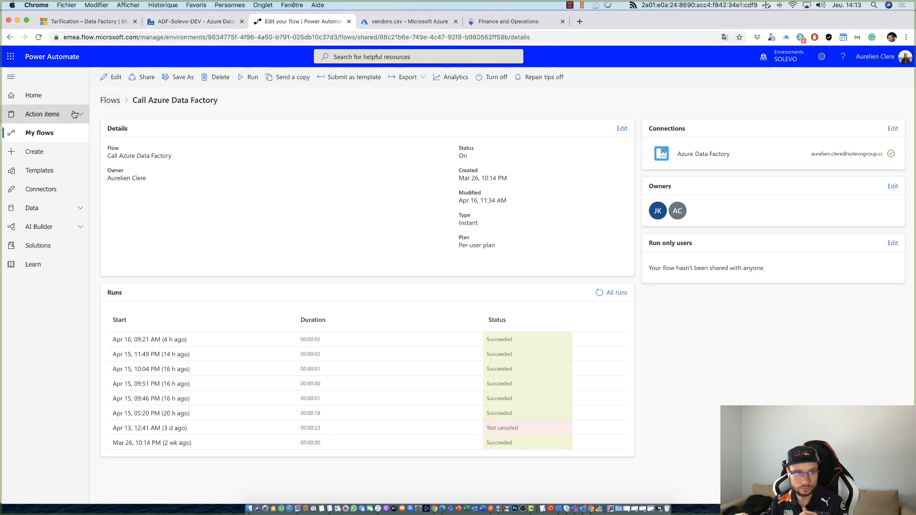
{"action": "left_click", "coordinate": [51, 130]}
- Open dataflow1 in Data Factory and load the data preview of the AlterRow1 transformation
{"action": "left_click", "coordinate": [203, 21]}
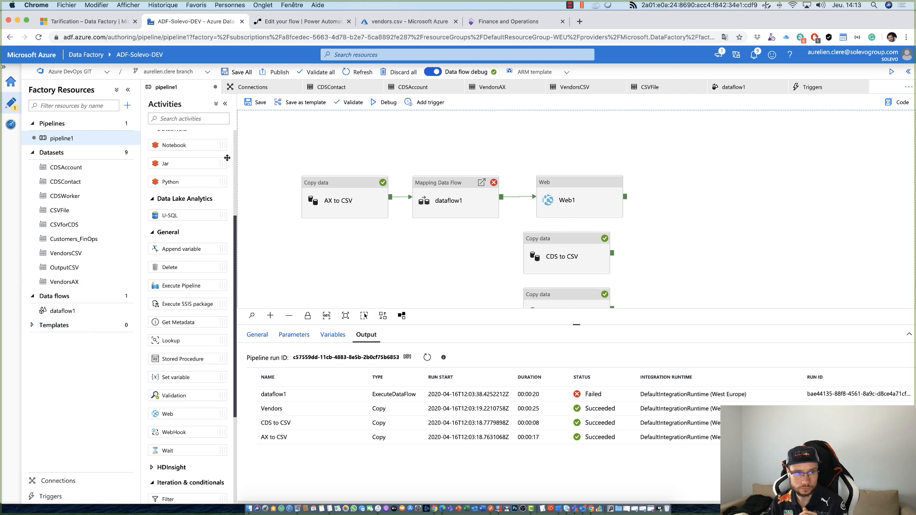
{"action": "left_click", "coordinate": [62, 310]}
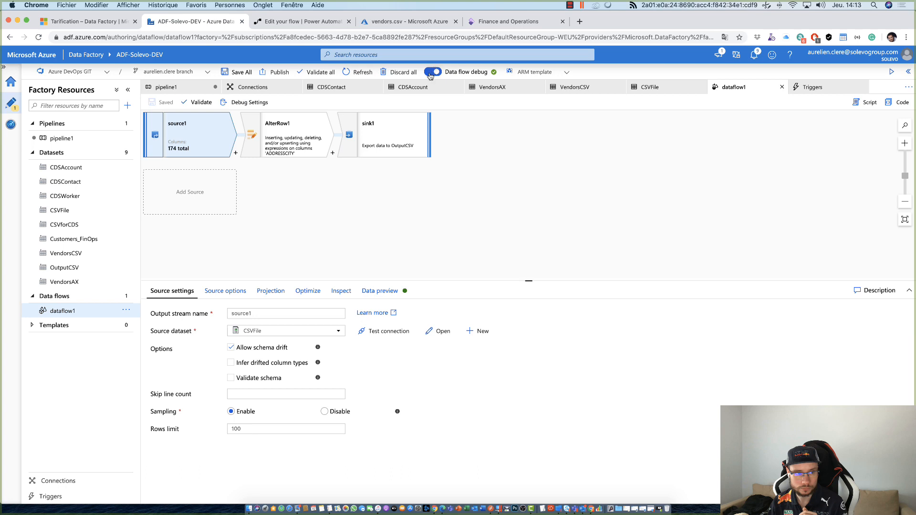
{"action": "left_click", "coordinate": [267, 148]}
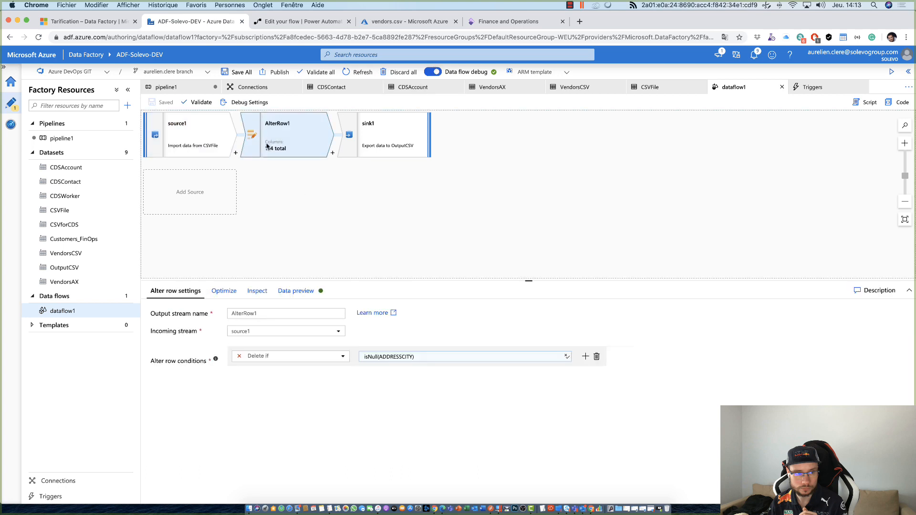
{"action": "left_click", "coordinate": [292, 289]}
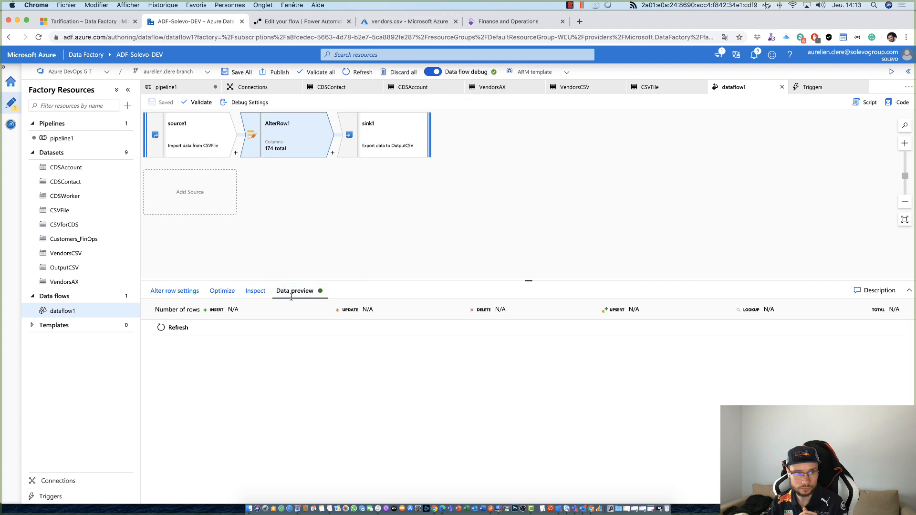
{"action": "left_click", "coordinate": [178, 328]}
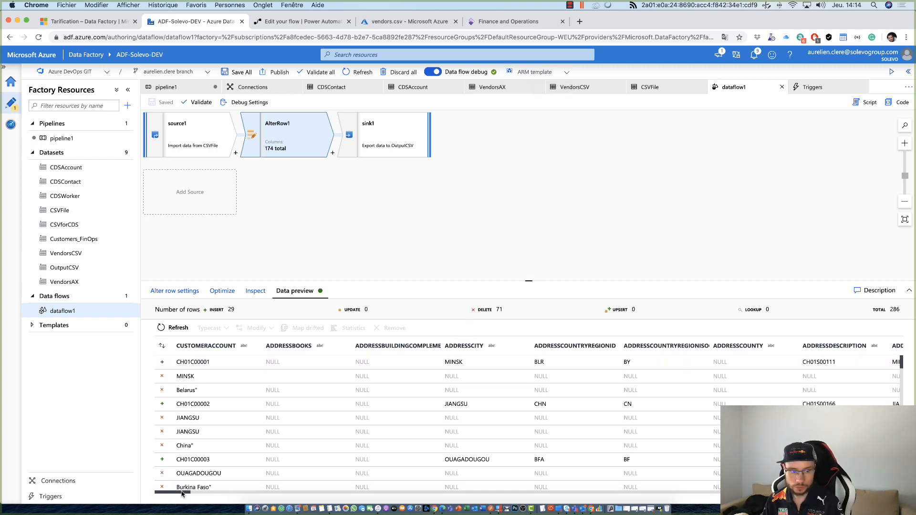
- Examine the previewed customer columns and the insert and delete markers on AlterRow1's rows
{"action": "scroll", "coordinate": [355, 476], "scroll_direction": "right", "scroll_amount": 15}
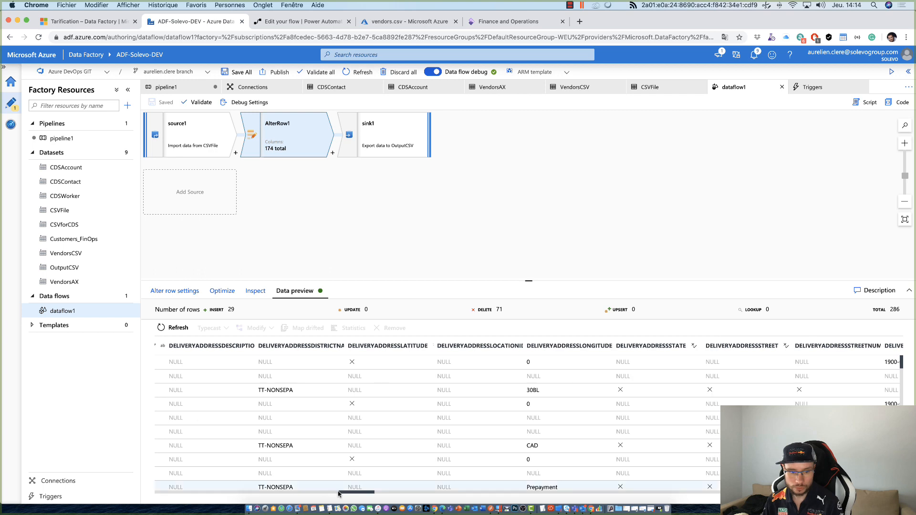
{"action": "scroll", "coordinate": [171, 499], "scroll_direction": "down", "scroll_amount": 1}
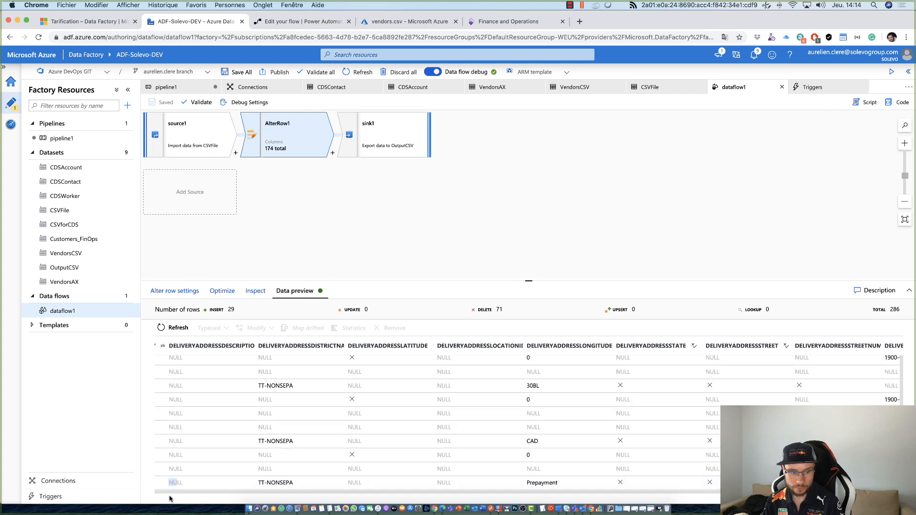
{"action": "scroll", "coordinate": [389, 479], "scroll_direction": "left", "scroll_amount": 10}
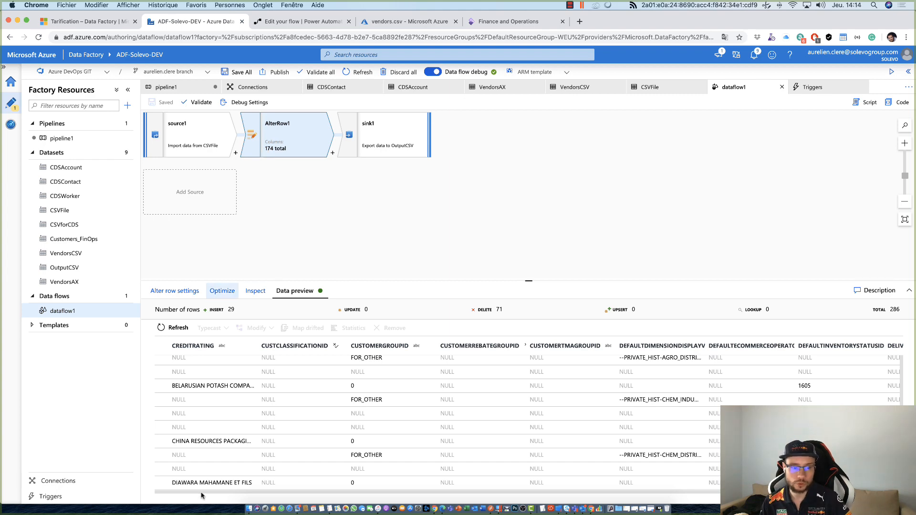
{"action": "left_click_drag", "start_coordinate": [312, 493], "coordinate": [210, 494]}
{"action": "left_click_drag", "start_coordinate": [392, 498], "coordinate": [157, 494]}
{"action": "scroll", "coordinate": [162, 382], "scroll_direction": "down", "scroll_amount": 5}
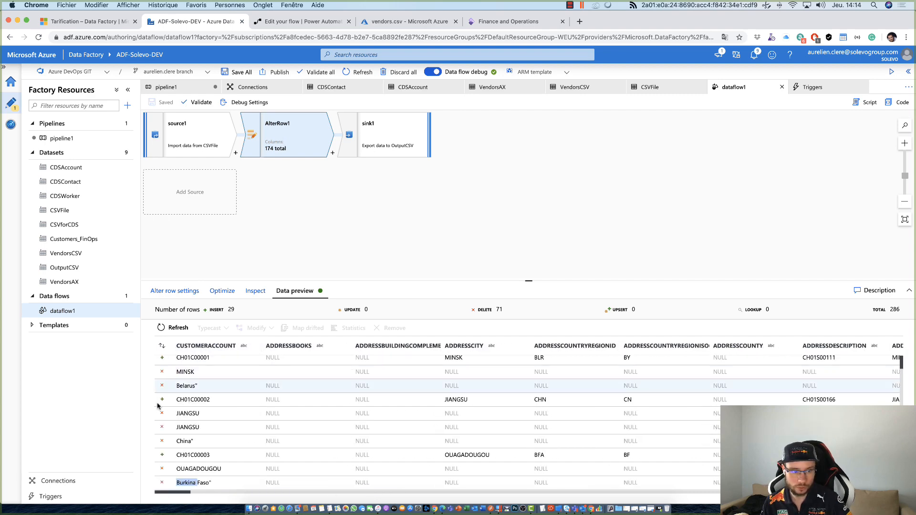
{"action": "scroll", "coordinate": [168, 411], "scroll_direction": "down", "scroll_amount": 10}
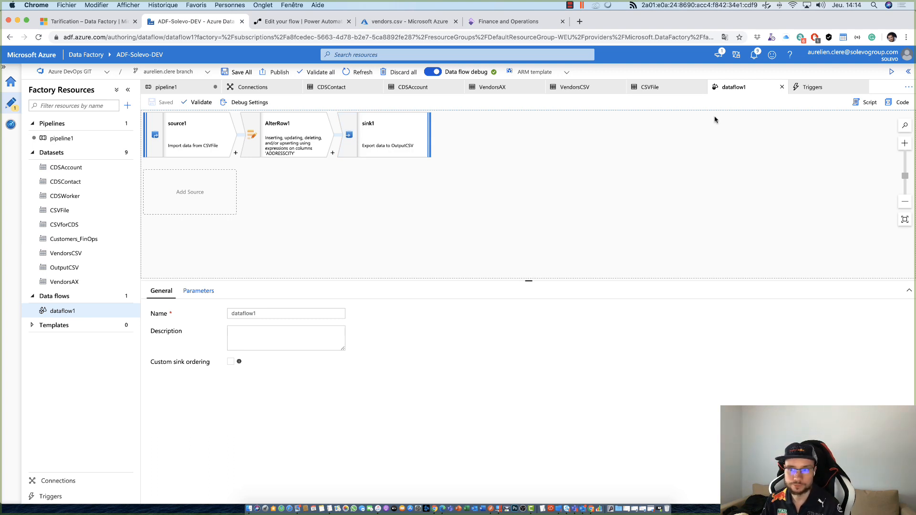
- Expand the Templates group and collapse the Datasets group in the factory resources, then open pipeline1
{"action": "left_click", "coordinate": [68, 327]}
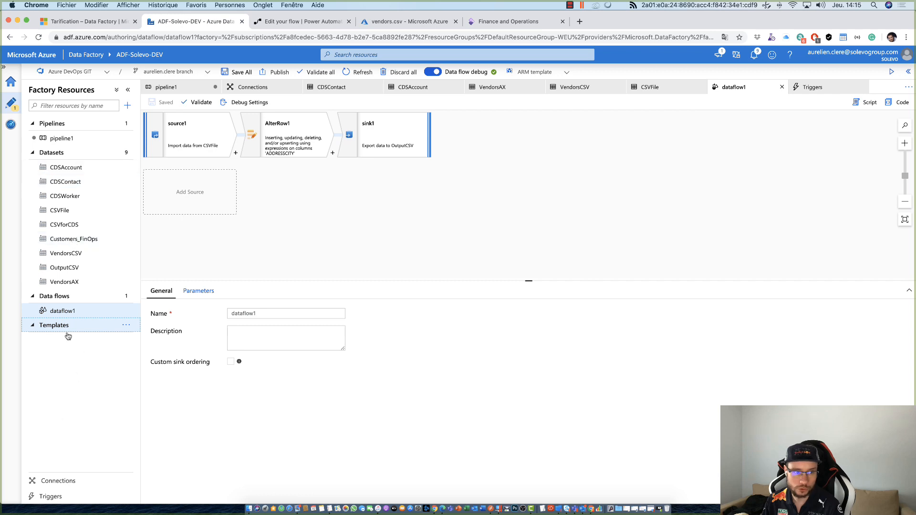
{"action": "left_click", "coordinate": [55, 152]}
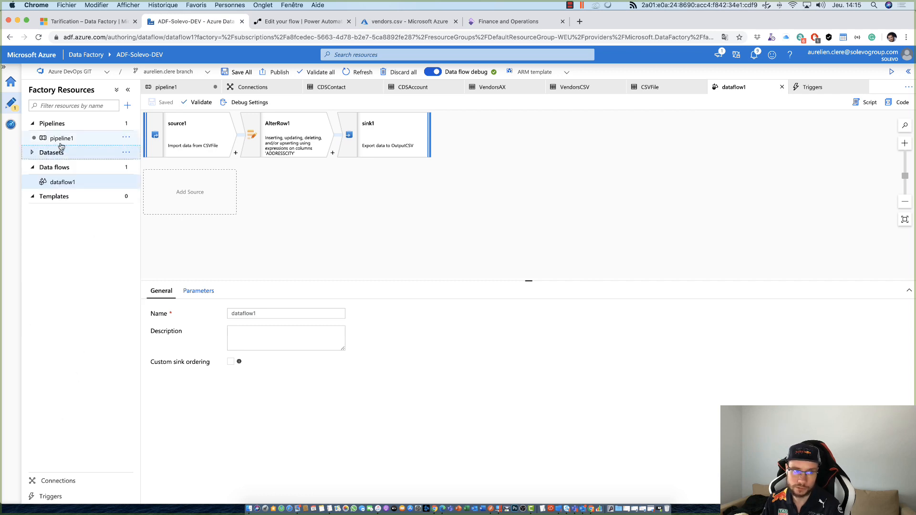
{"action": "left_click", "coordinate": [60, 139]}
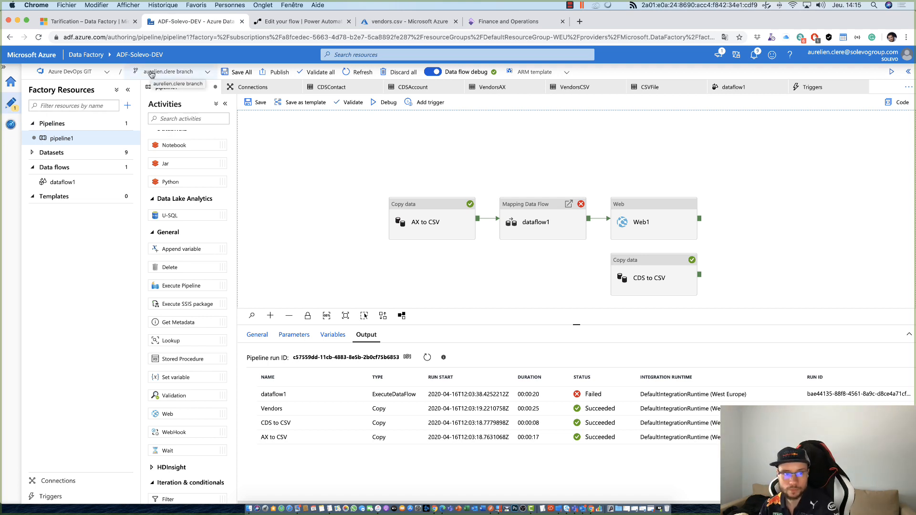
- Review the activity types available for pipeline1, from Move & transform to Machine Learning, and examine its chain of activities
{"action": "scroll", "coordinate": [199, 351], "scroll_direction": "down", "scroll_amount": 5}
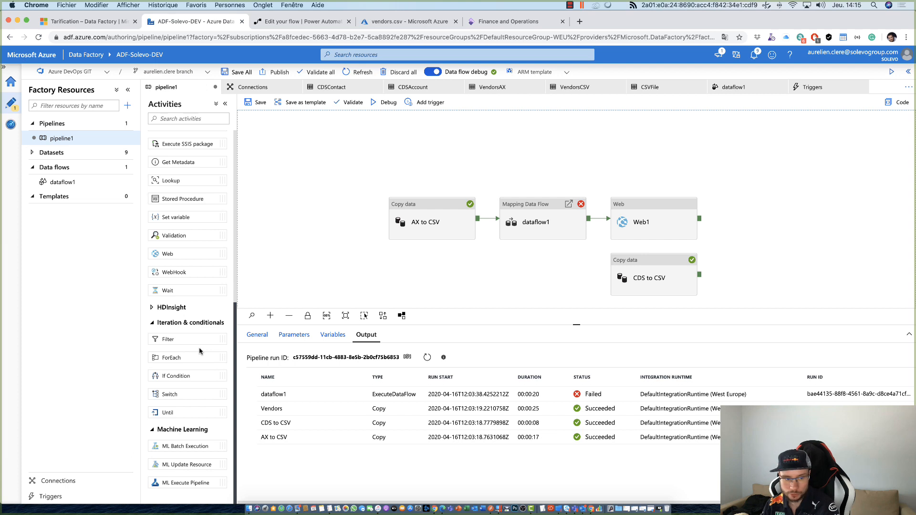
{"action": "scroll", "coordinate": [197, 334], "scroll_direction": "up", "scroll_amount": 10}
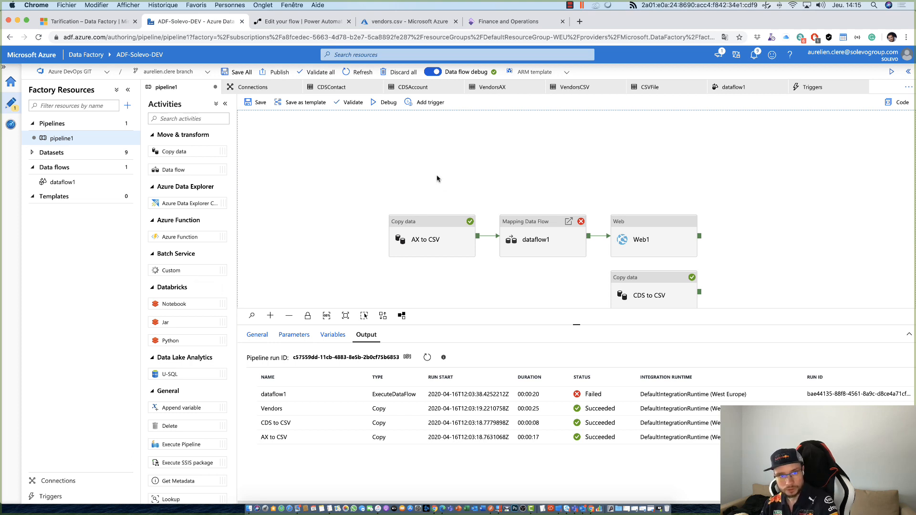
{"action": "scroll", "coordinate": [437, 179], "scroll_direction": "right", "scroll_amount": 2}
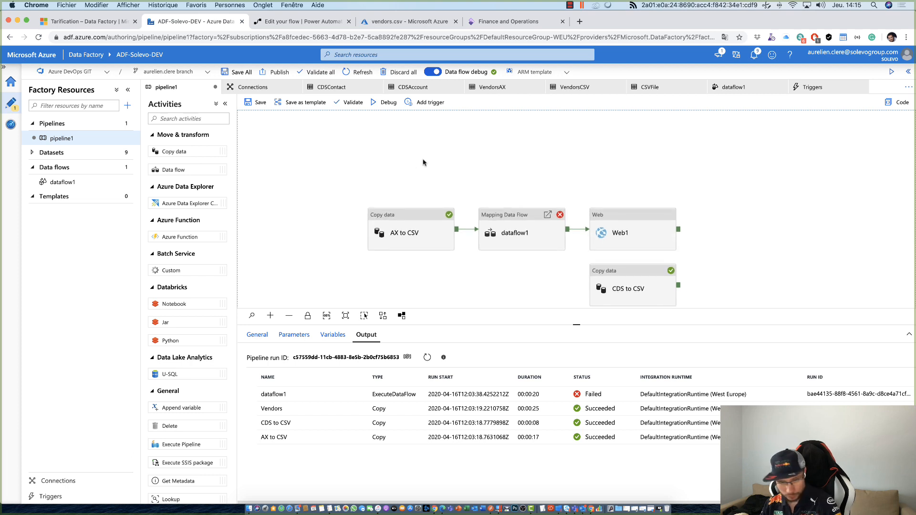
{"action": "left_click_drag", "start_coordinate": [423, 162], "coordinate": [390, 135]}
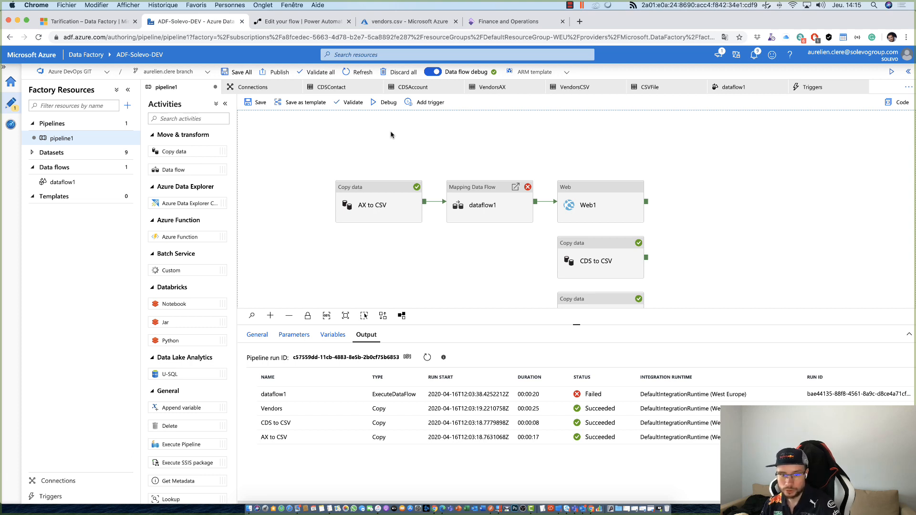
{"action": "left_click_drag", "start_coordinate": [409, 146], "coordinate": [374, 137]}
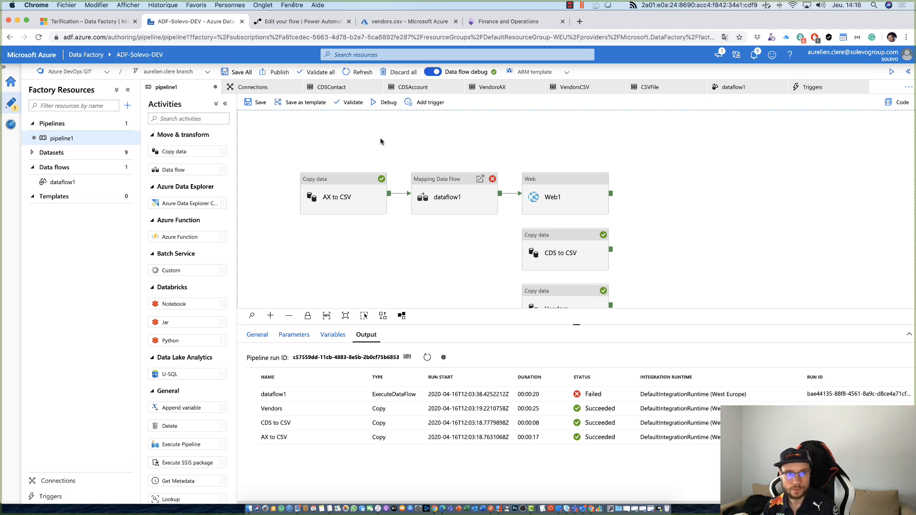
{"action": "left_click", "coordinate": [308, 21]}
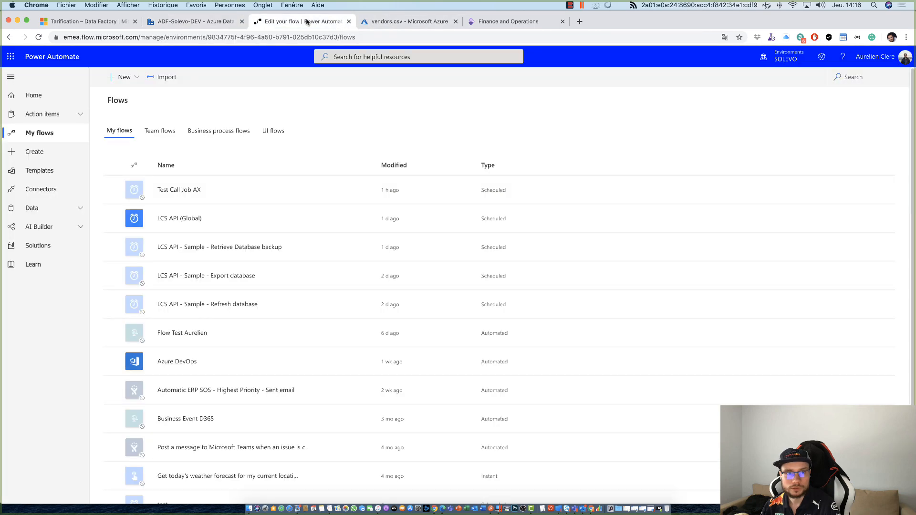
{"action": "left_click", "coordinate": [382, 21]}
{"action": "left_click", "coordinate": [210, 22]}
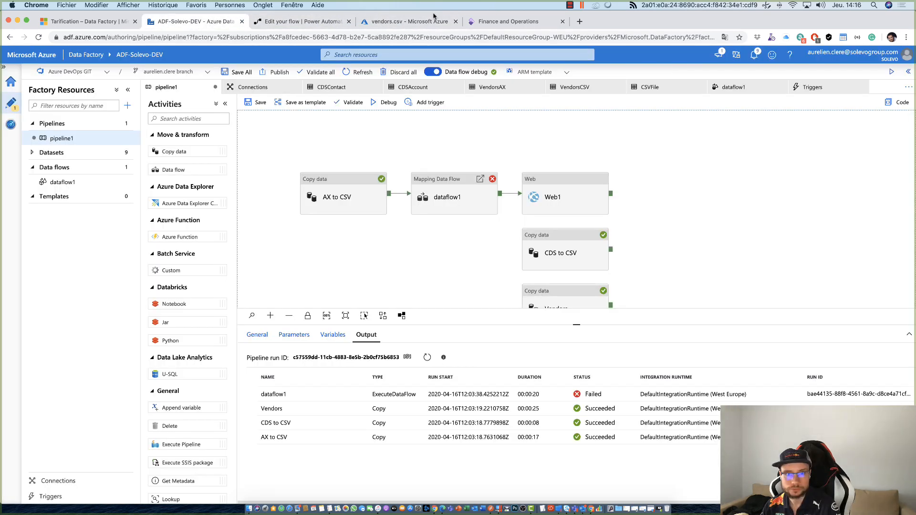
{"action": "left_click", "coordinate": [485, 22]}
{"action": "left_click", "coordinate": [85, 23]}
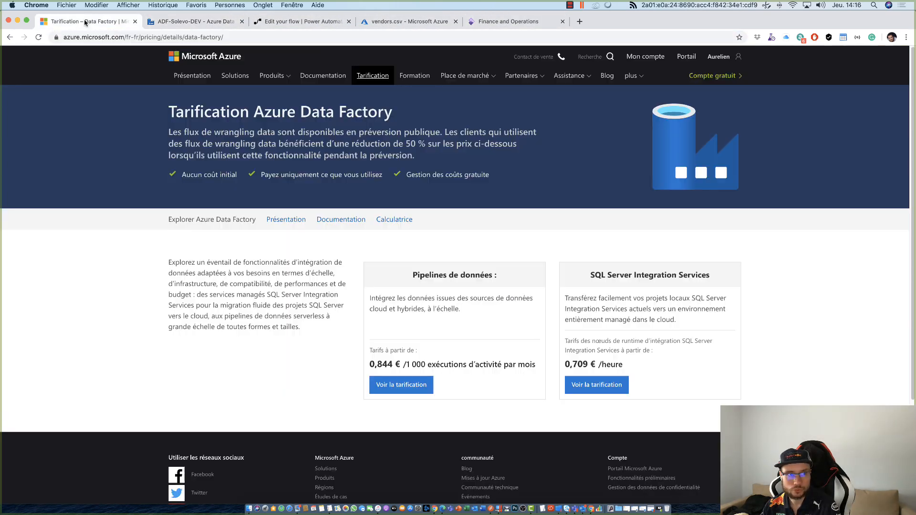
{"action": "left_click", "coordinate": [177, 23]}
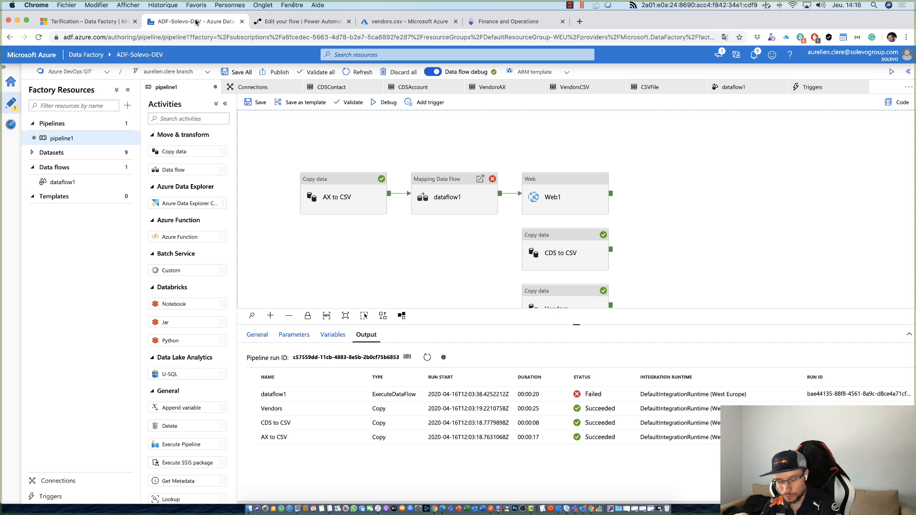